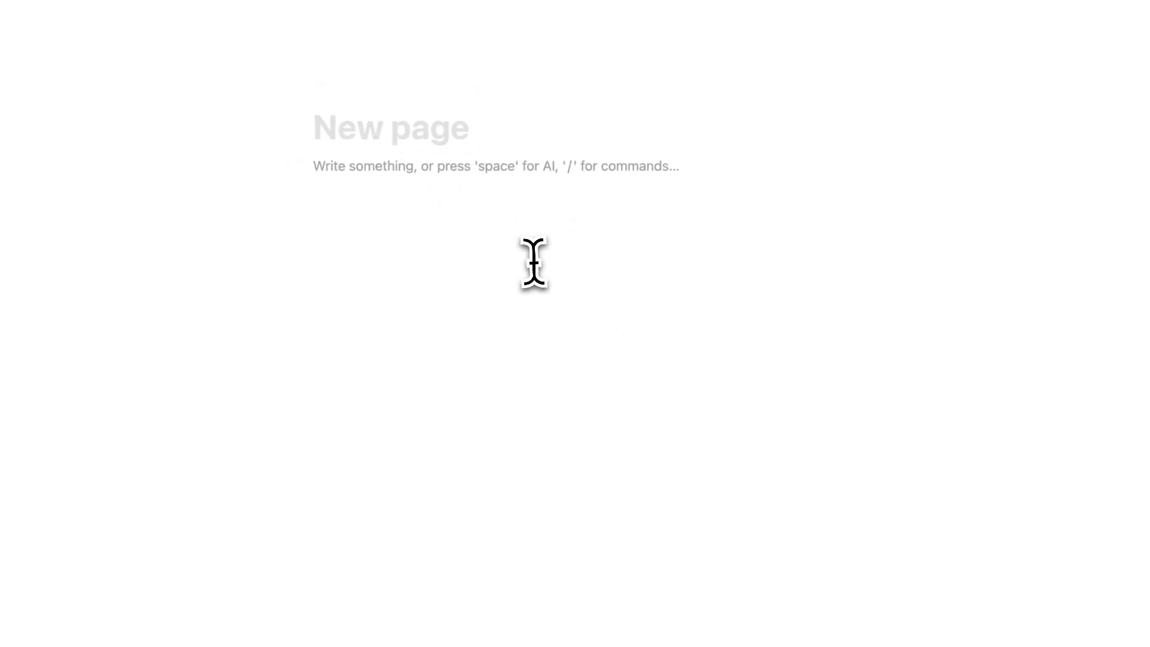
Keep the sidebar locked open, then create a new page in the Private section and title it "blah".
mouse_move(42, 44)
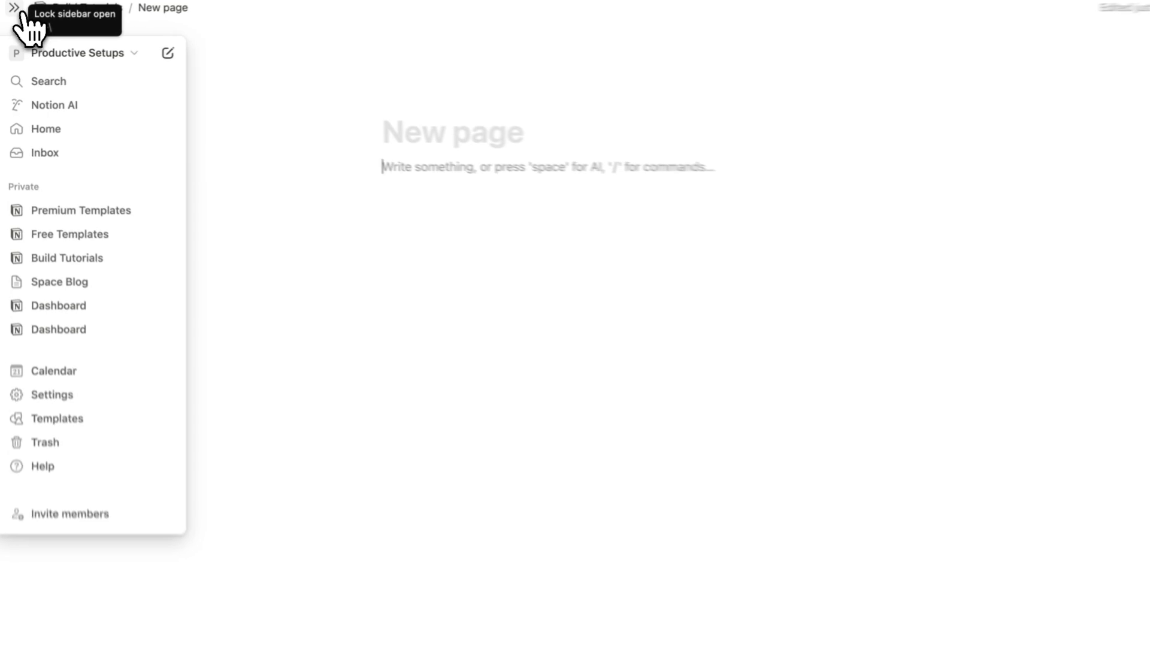
left_click(21, 12)
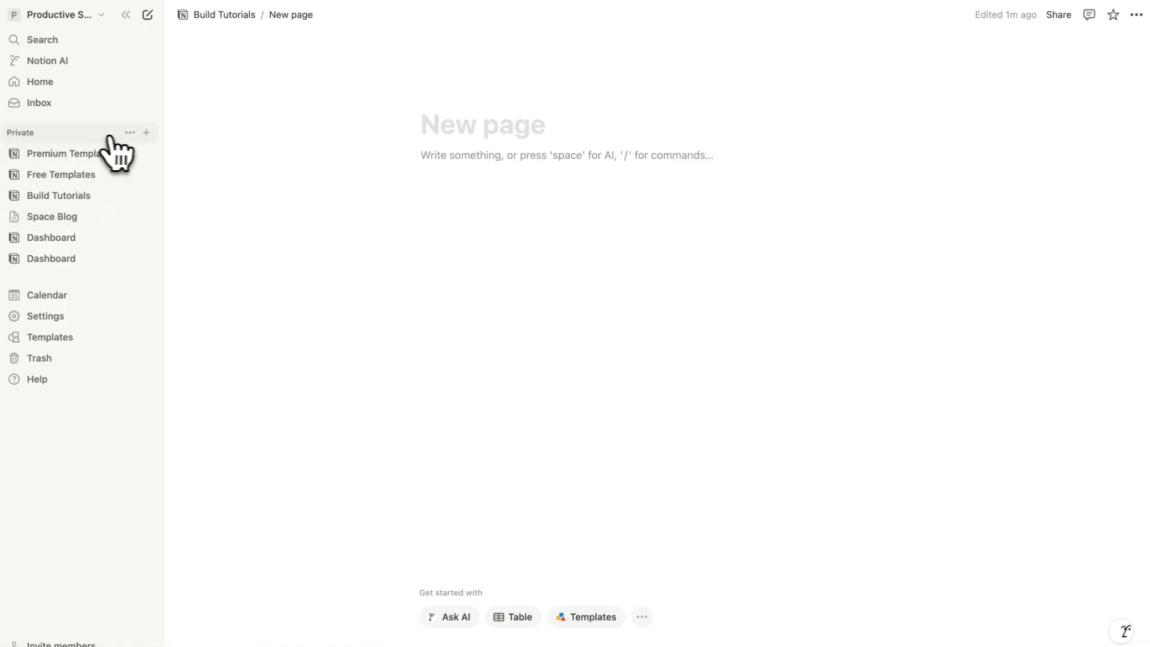
left_click(146, 133)
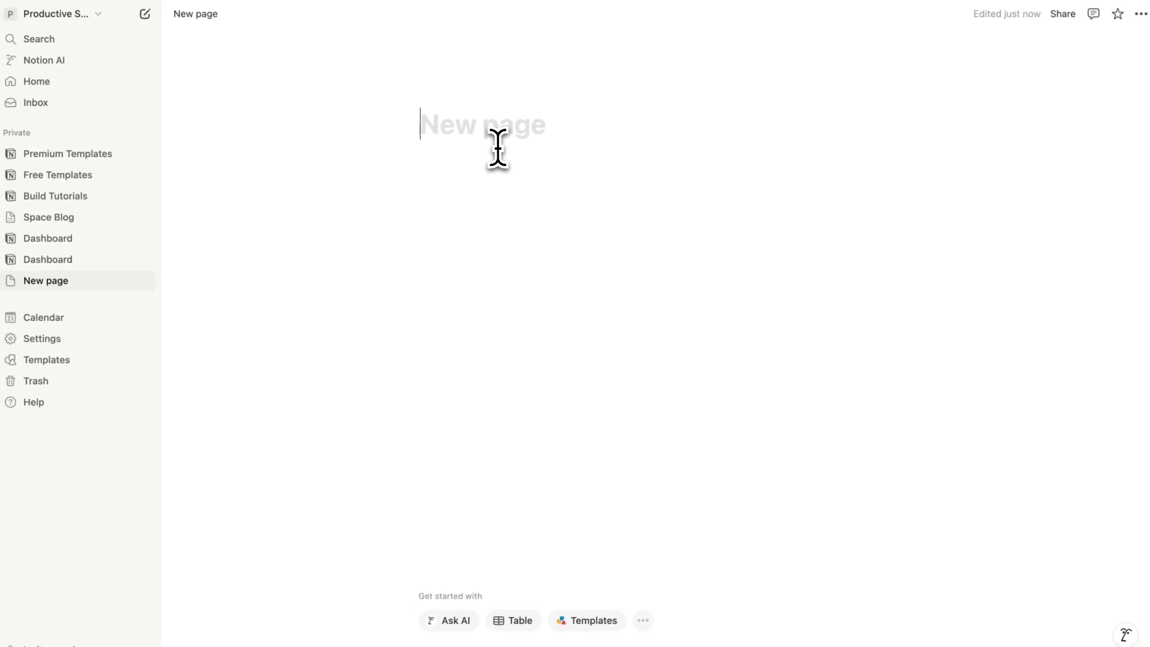
type("blah")
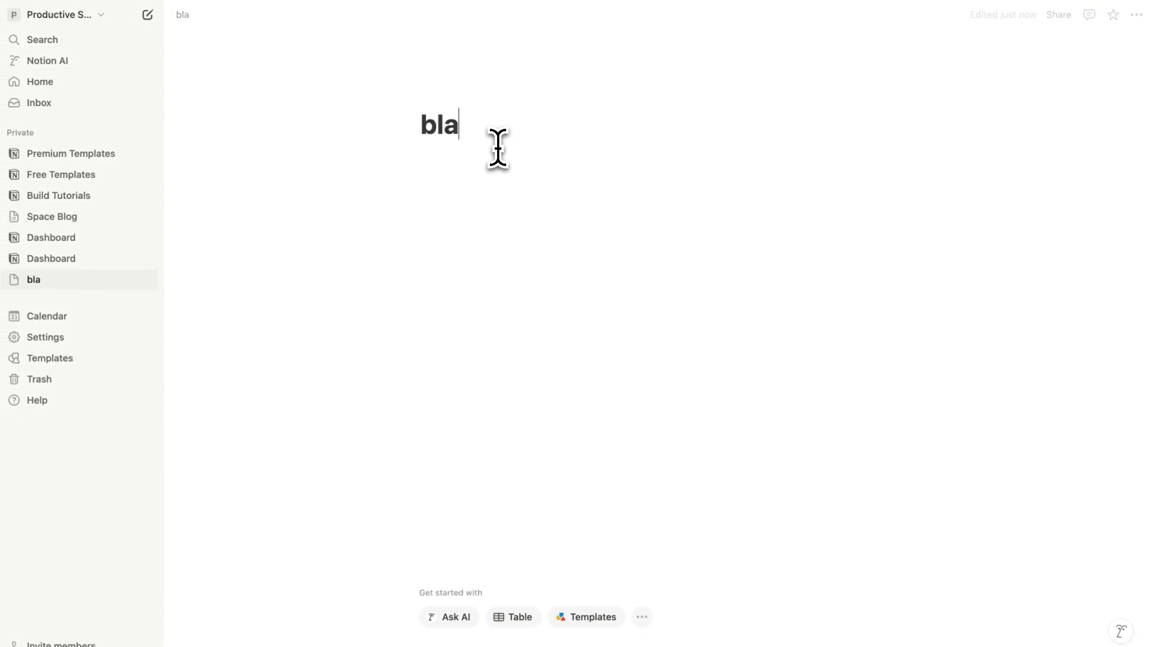
left_click_drag(431, 129, 481, 148)
left_click(489, 170)
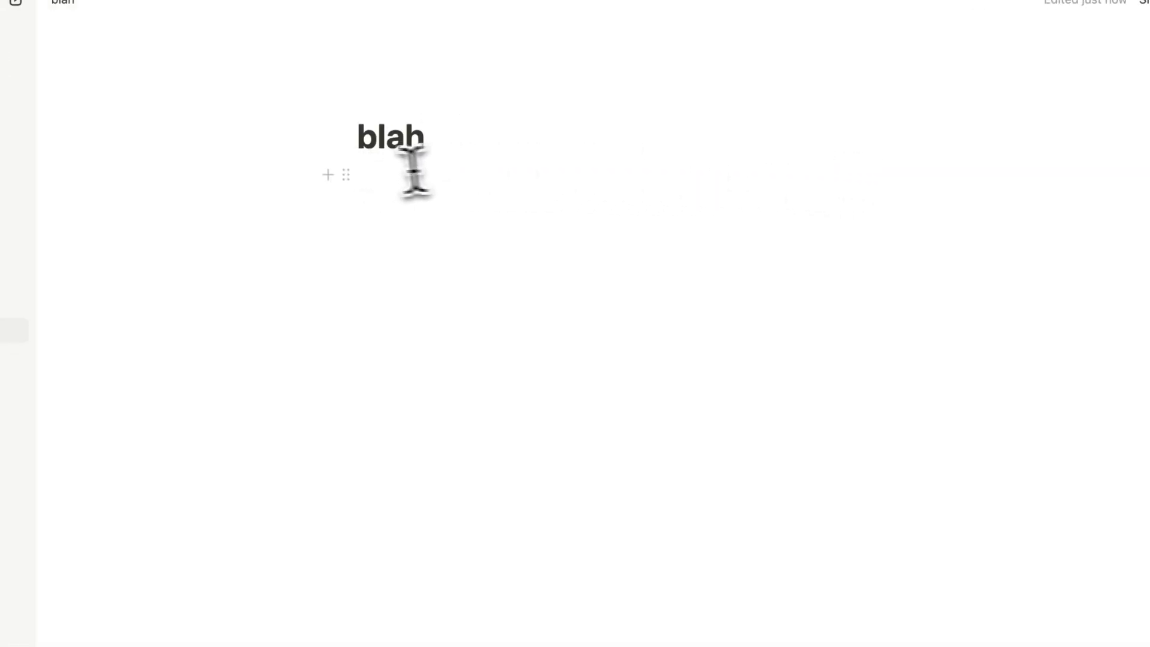
Embed a sub-page titled "blah blah" in the "blah" page, then return to the parent page.
left_click(428, 176)
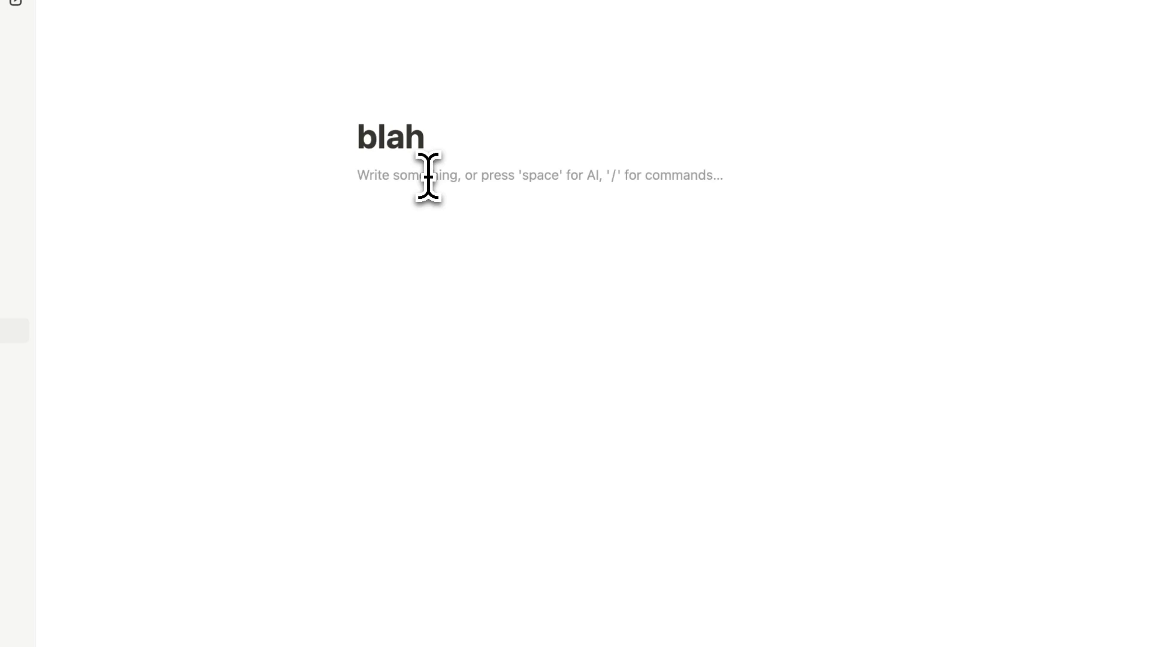
type("/")
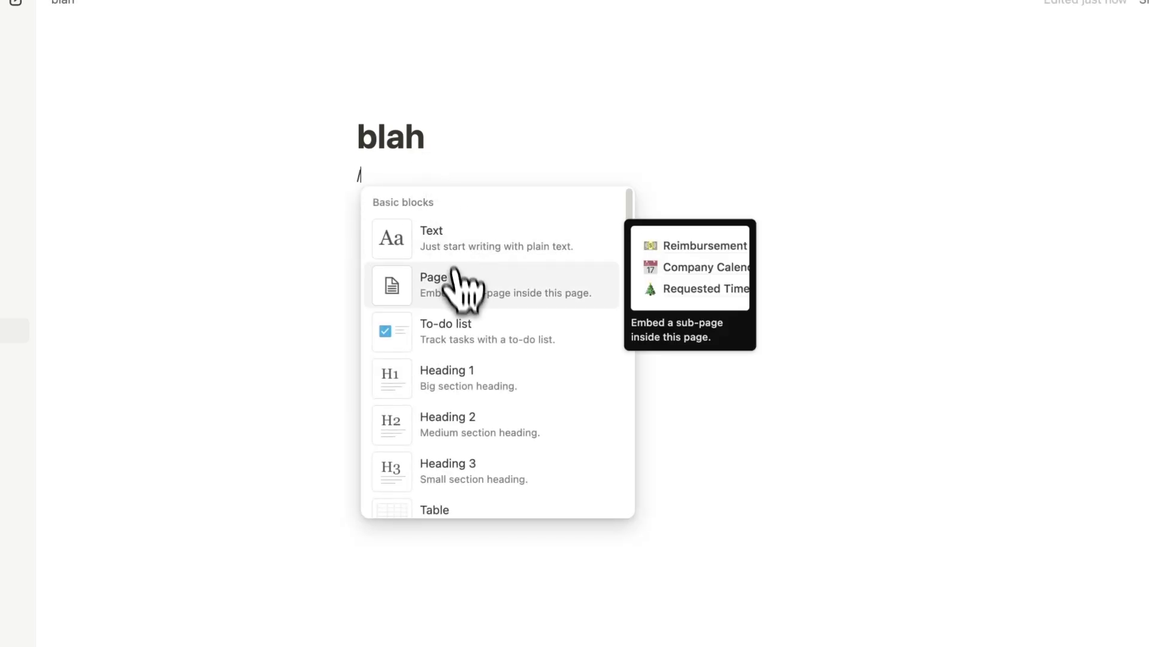
key("BackSpace")
key("BackSpace")
type("blah blah")
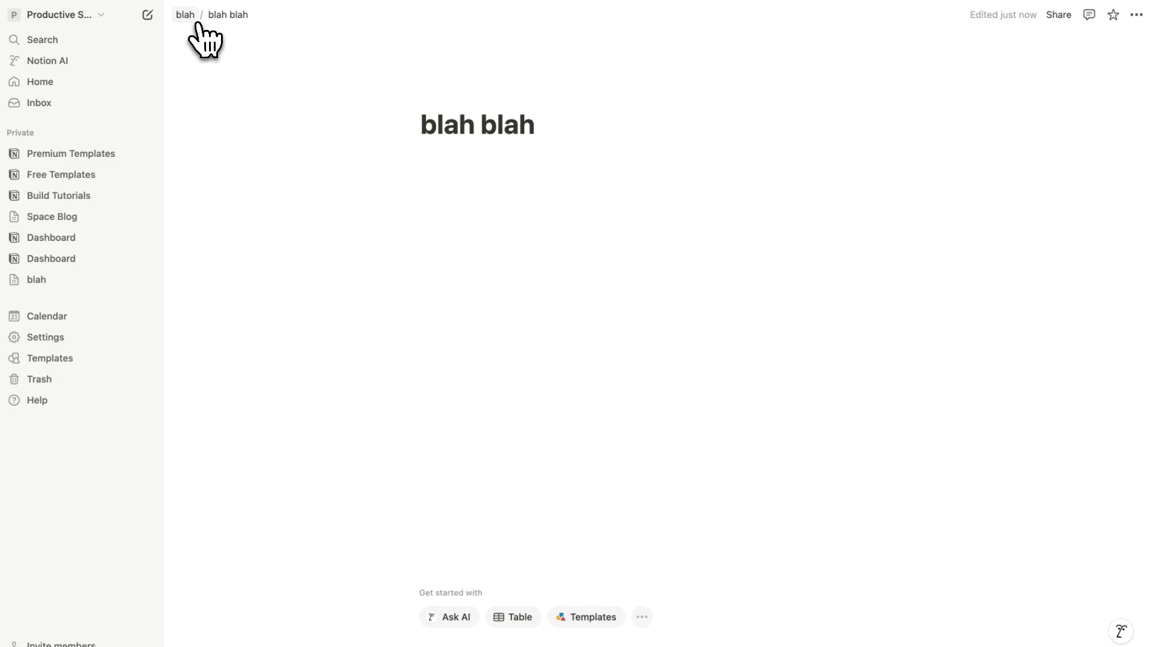
left_click(187, 15)
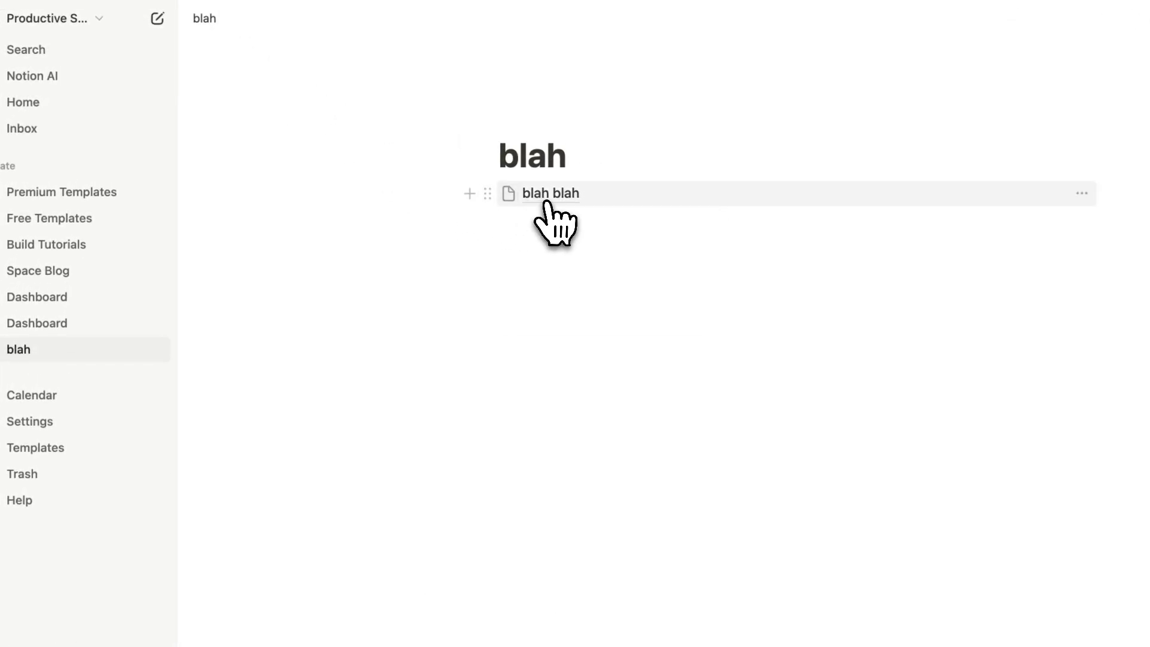
mouse_move(566, 197)
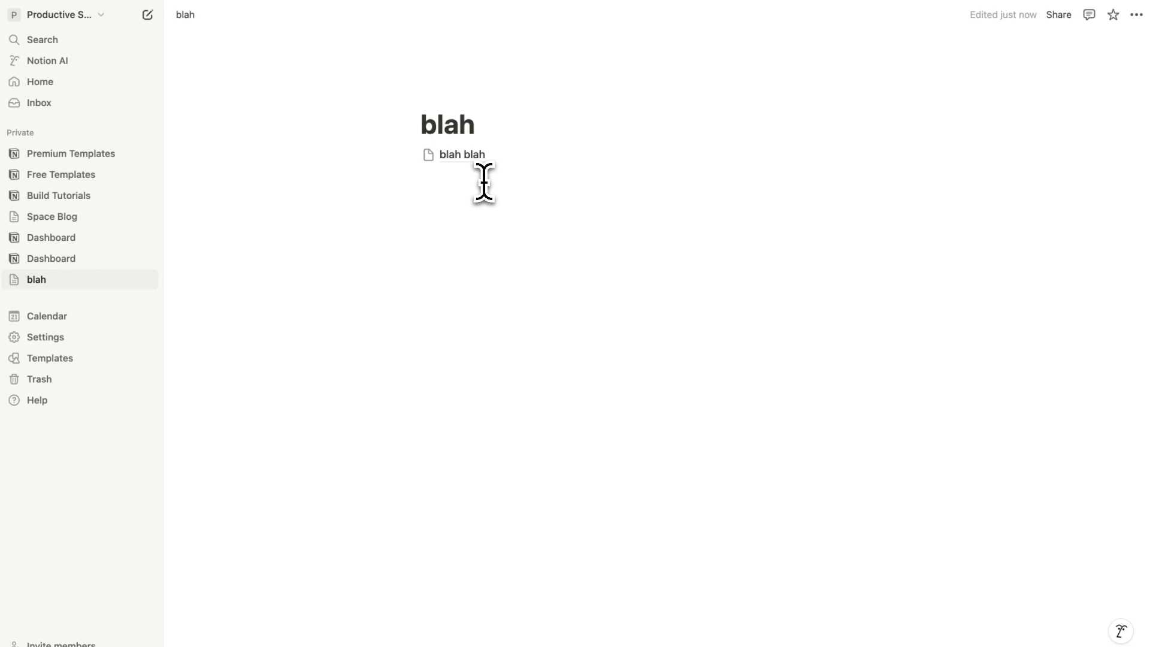
Add a run of blank lines below the "blah blah" sub-page link.
left_click(482, 183)
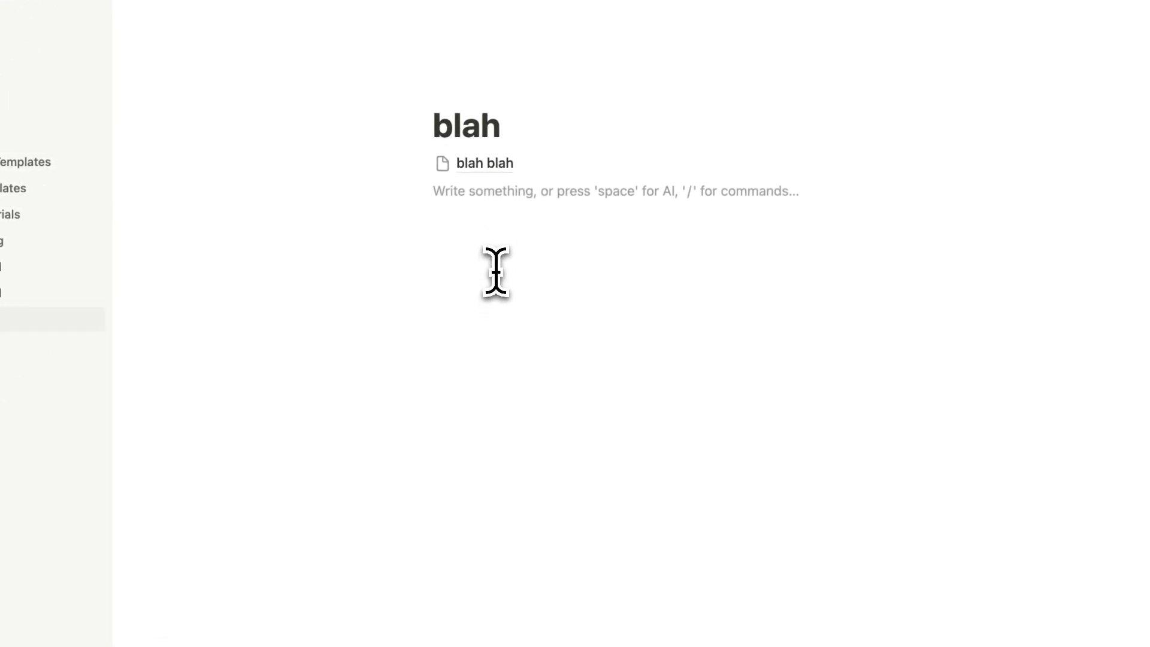
key("Return")
key("Return")
key("Return")
key("Return")
key("Return")
key("Return")
key("Return")
key("Return")
key("Return")
key("Return")
key("Return")
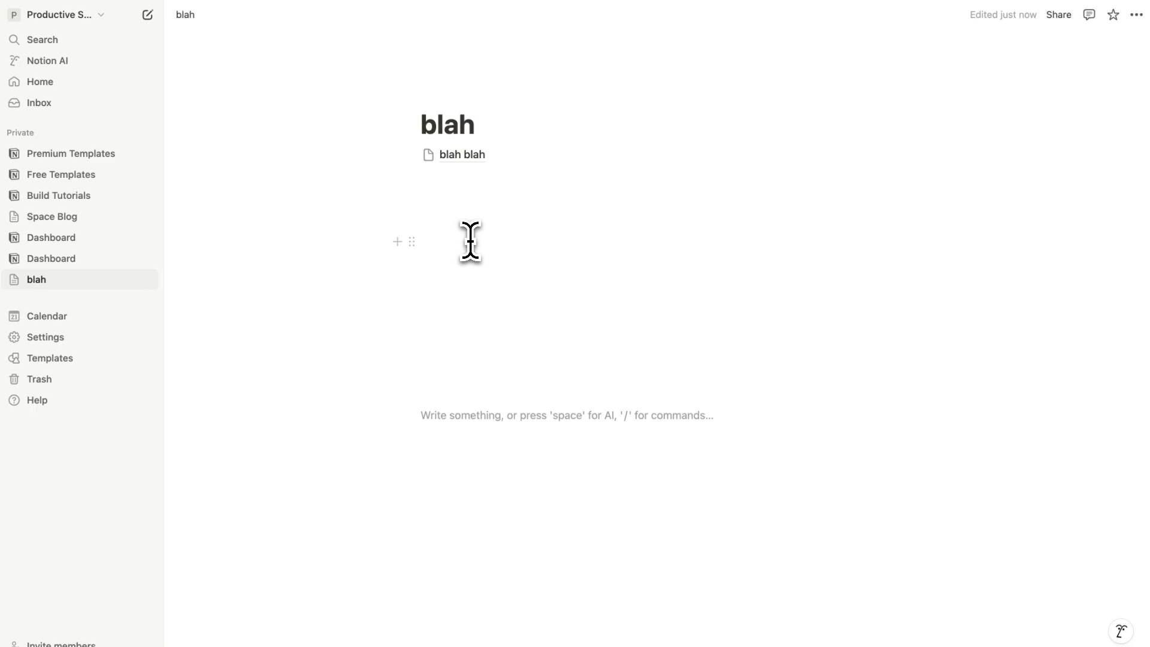
Move the "blah blah" sub-page out of "blah" into the Private section beneath it, then collapse the sidebar.
left_click_drag(412, 154, 505, 226)
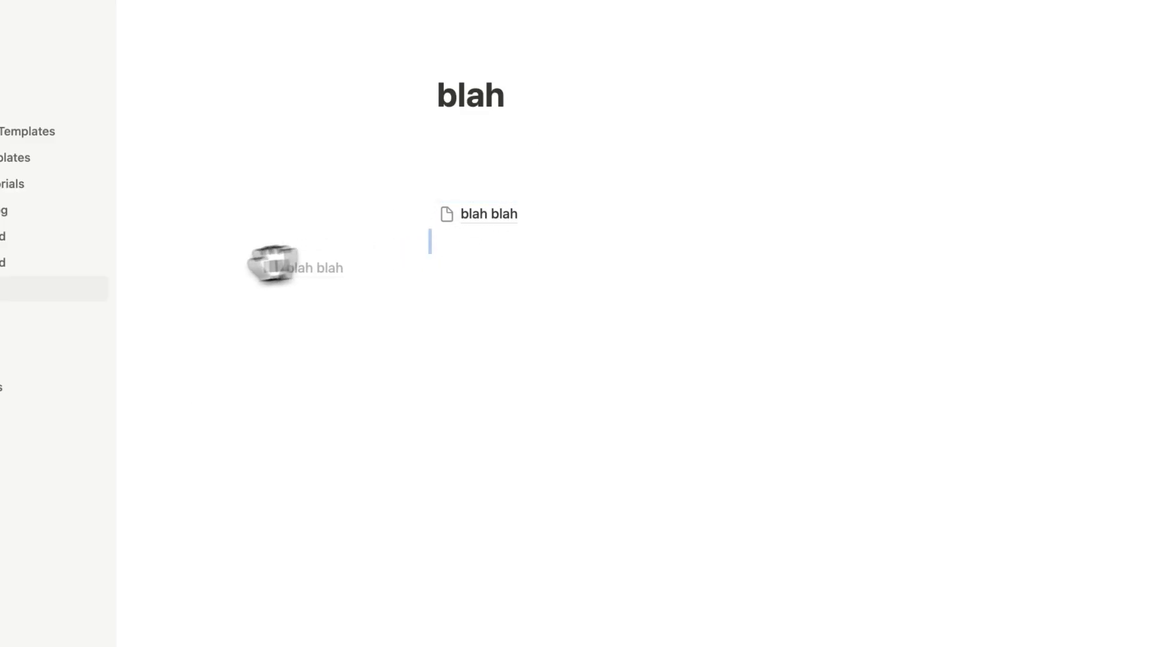
left_click_drag(273, 265, 190, 333)
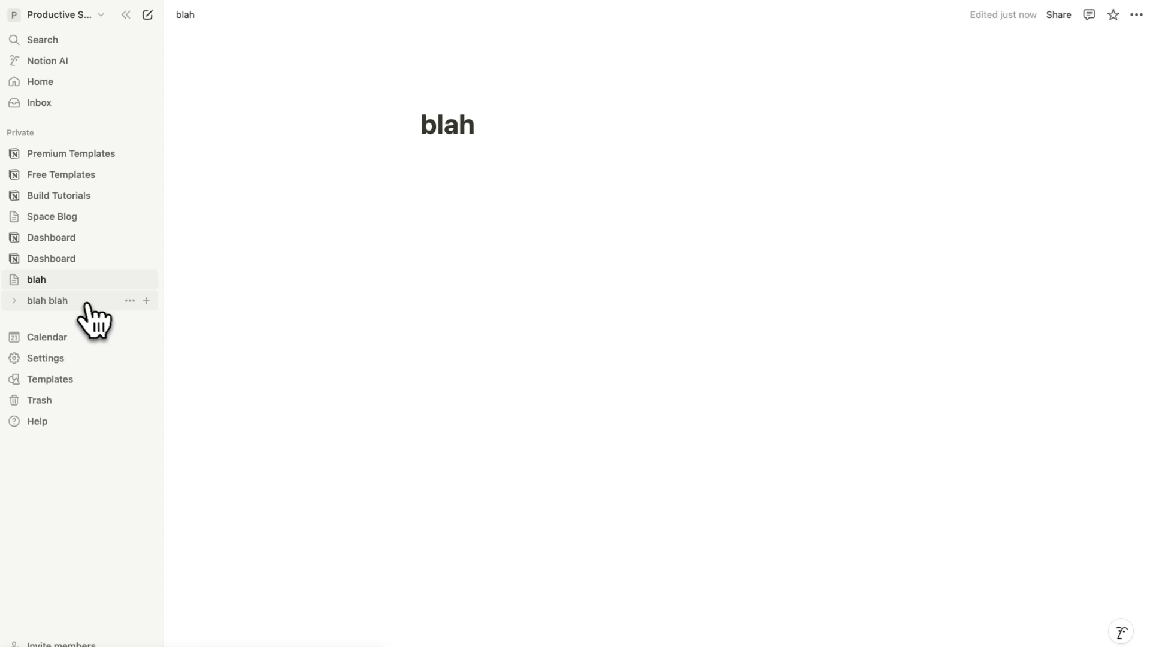
left_click(126, 16)
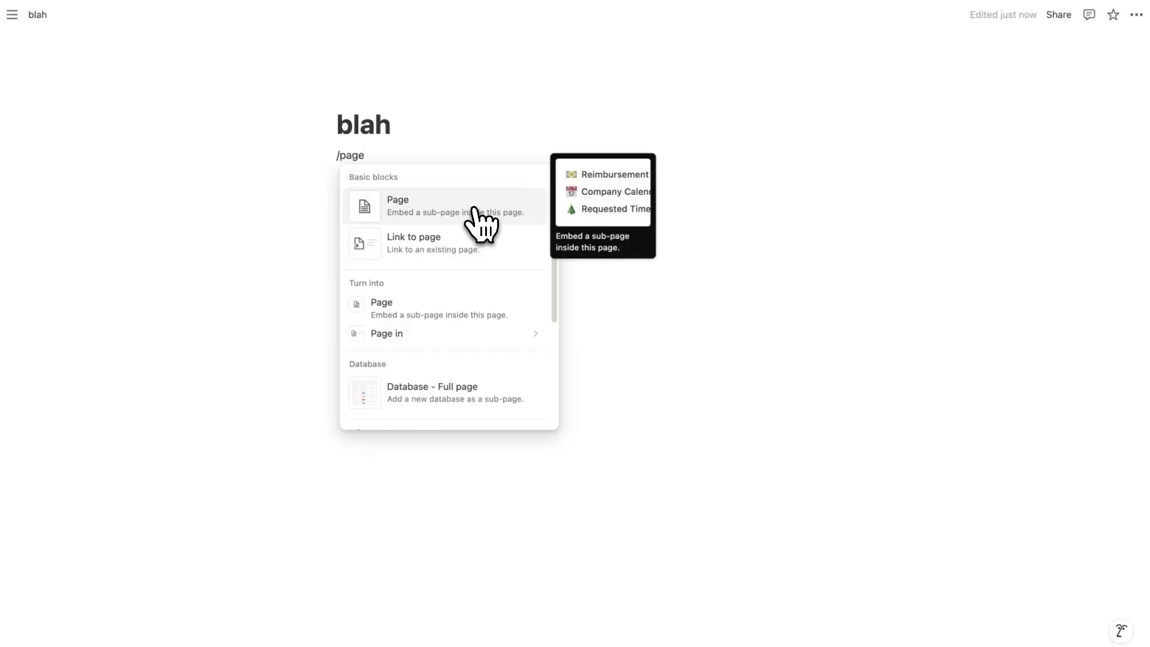
Create nested sub-pages titled 1, 2 and 3, each inside the previous one, starting within the "blah" page.
left_click(476, 207)
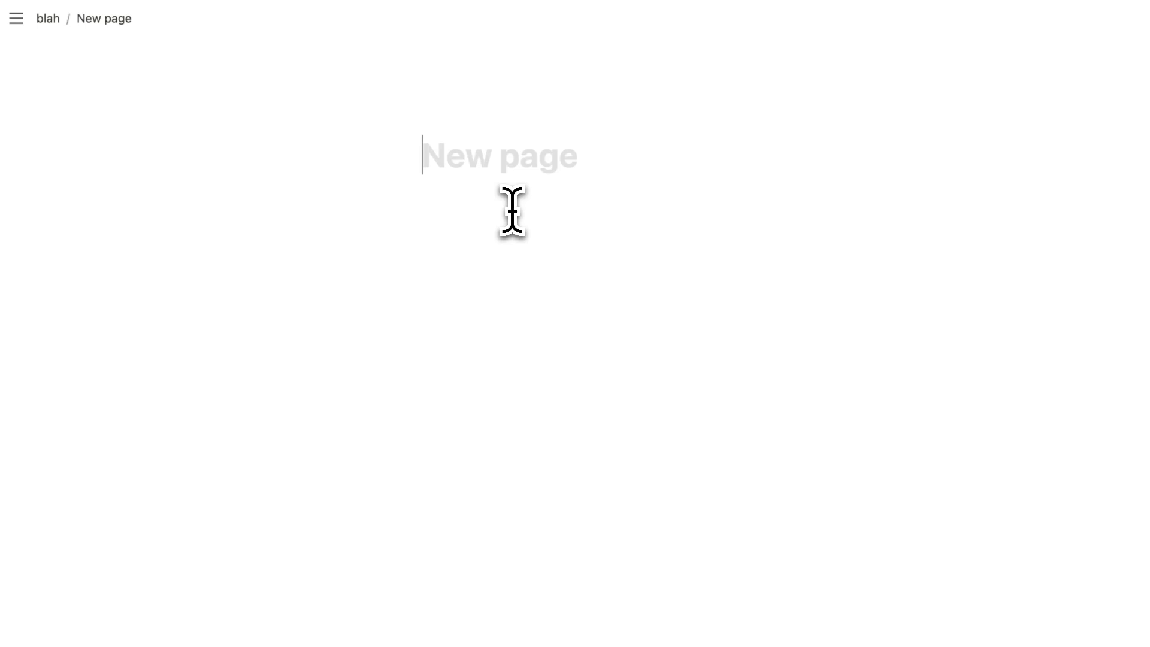
type("1")
key("Return")
type("/")
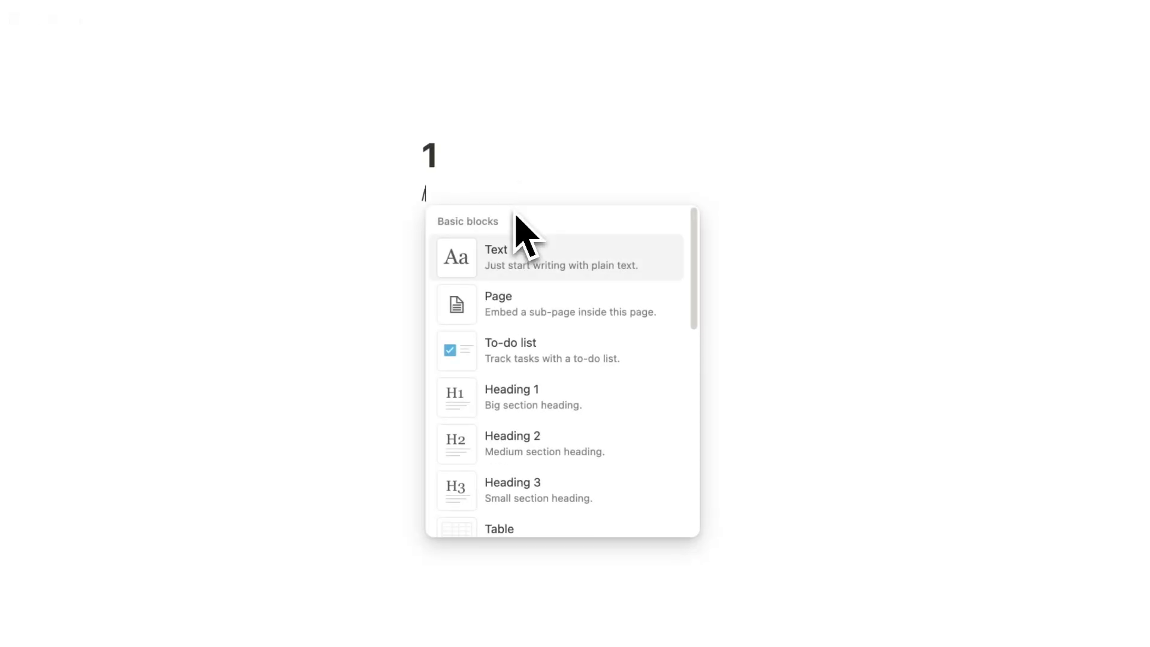
left_click(539, 284)
type("2")
key("Return")
type("/")
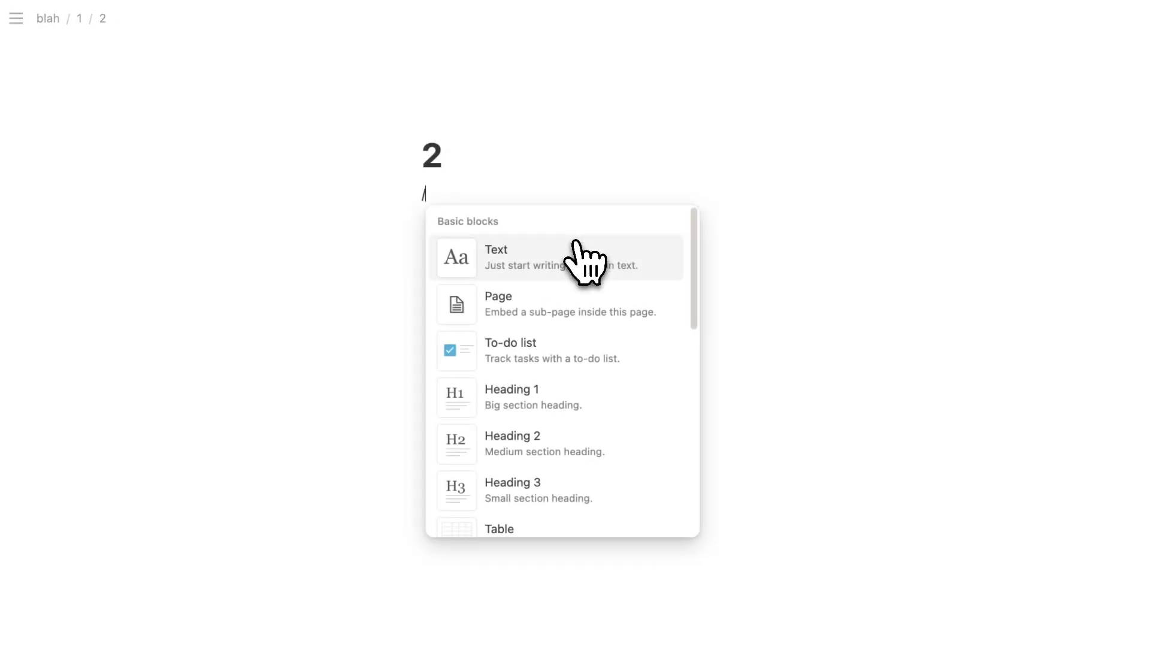
left_click(552, 303)
type("3")
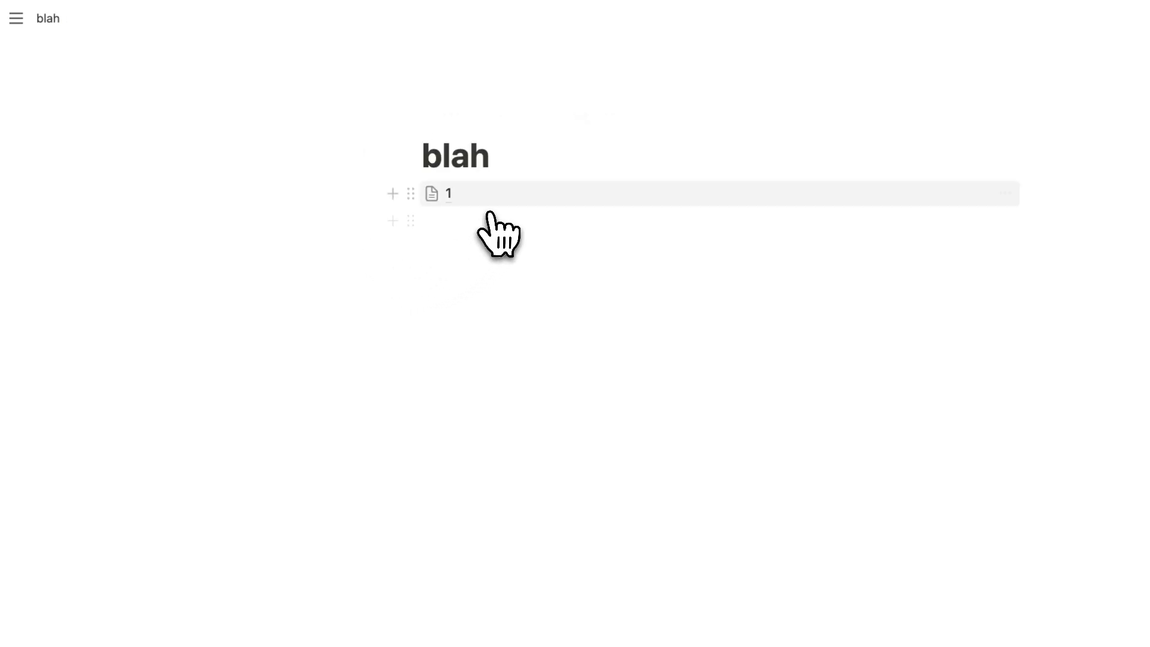
Open nested pages 1 and 2 in turn, then delete sub-page 1 and the selected blank lines from "blah".
left_click(491, 198)
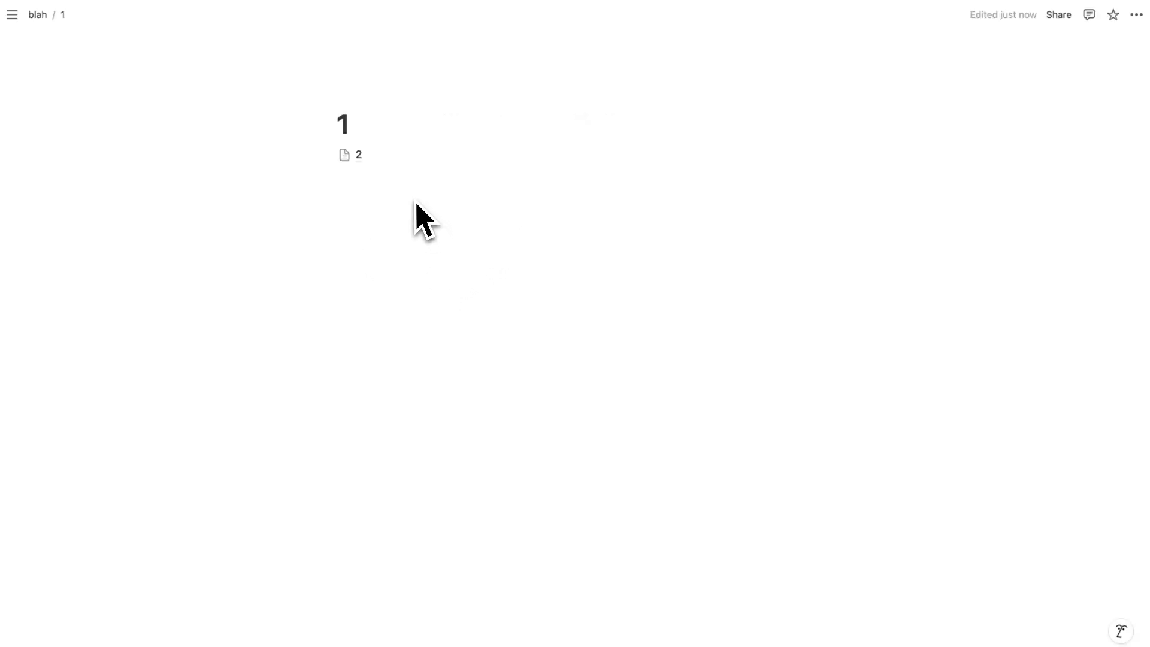
left_click(398, 163)
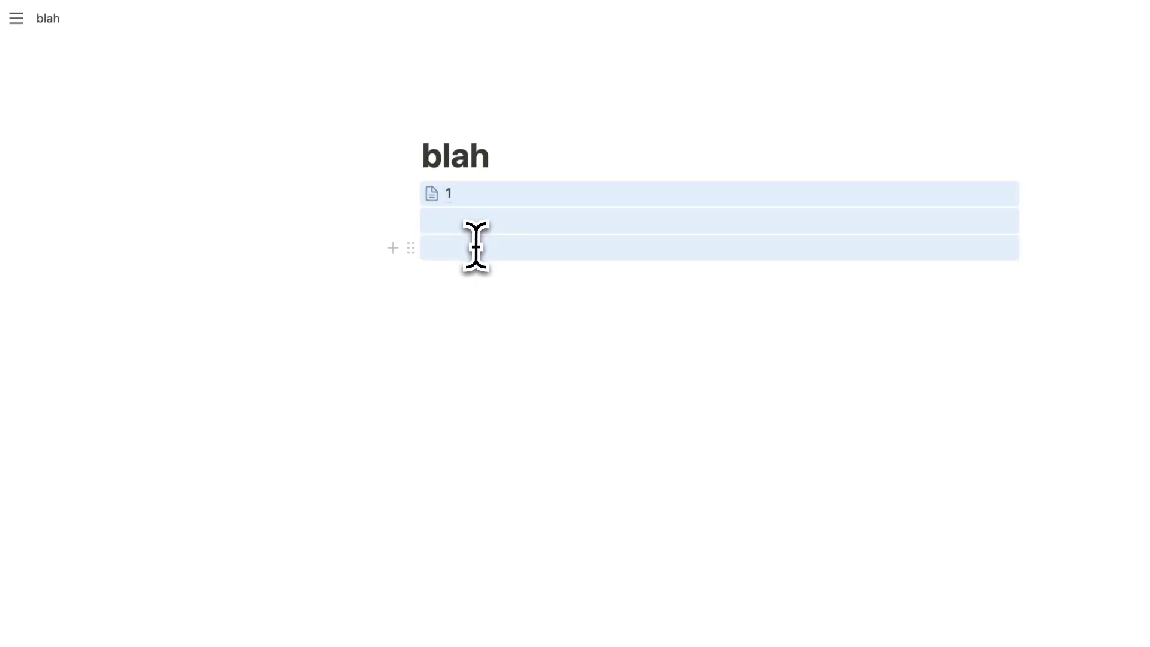
key("Delete")
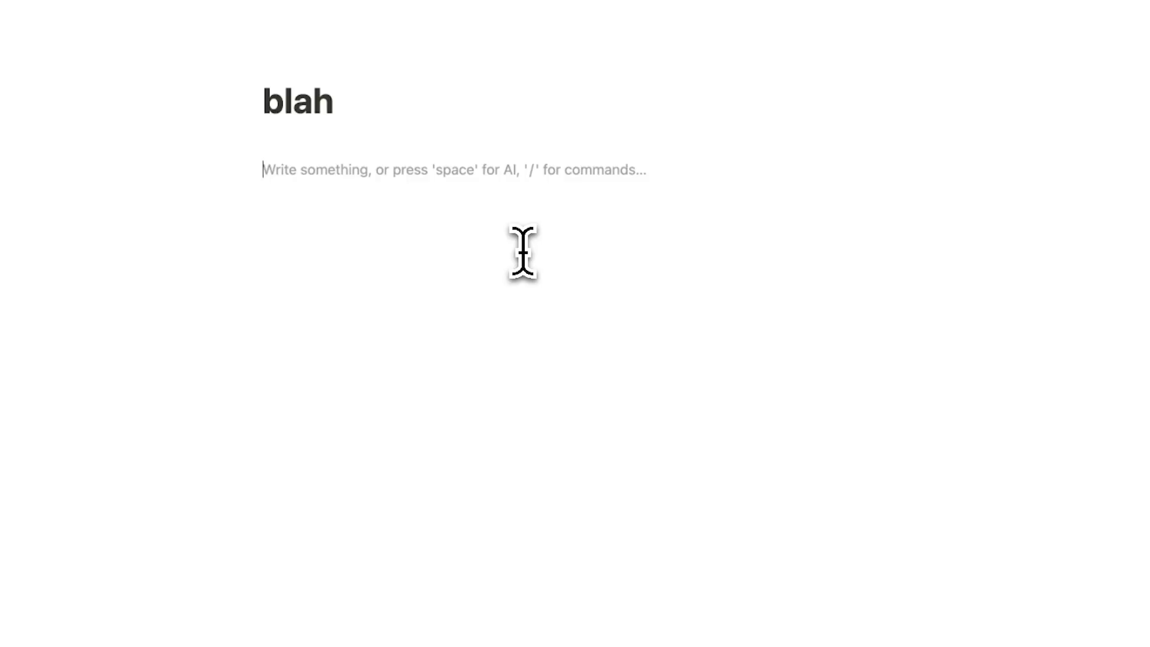
type("/")
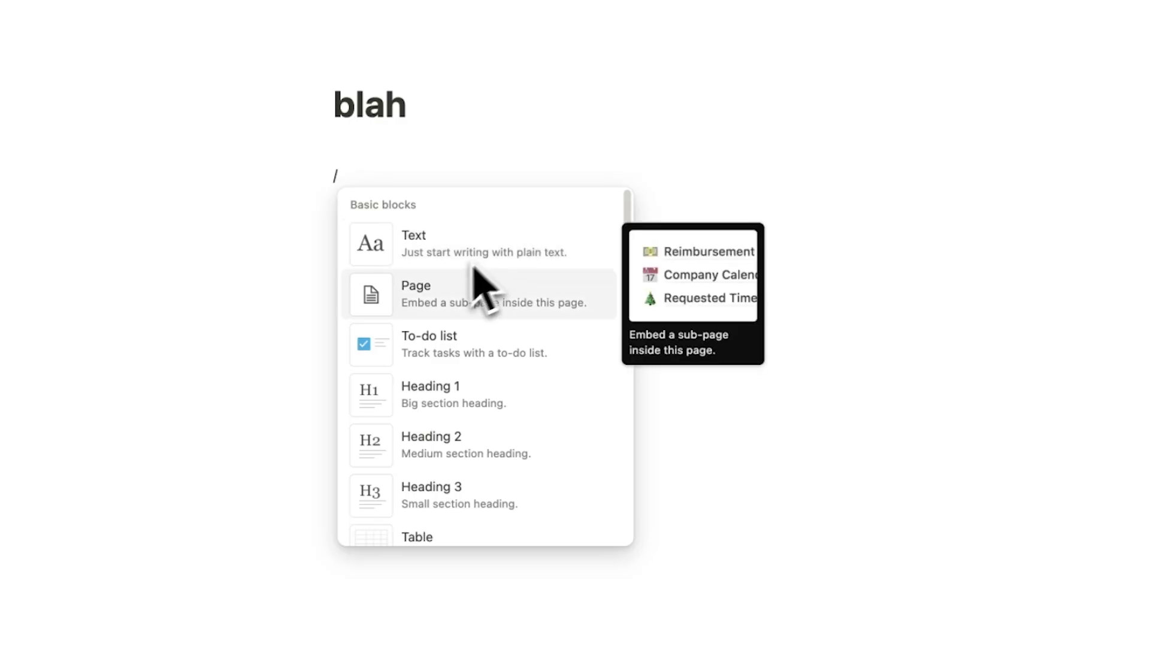
scroll(441, 341, "down", 15)
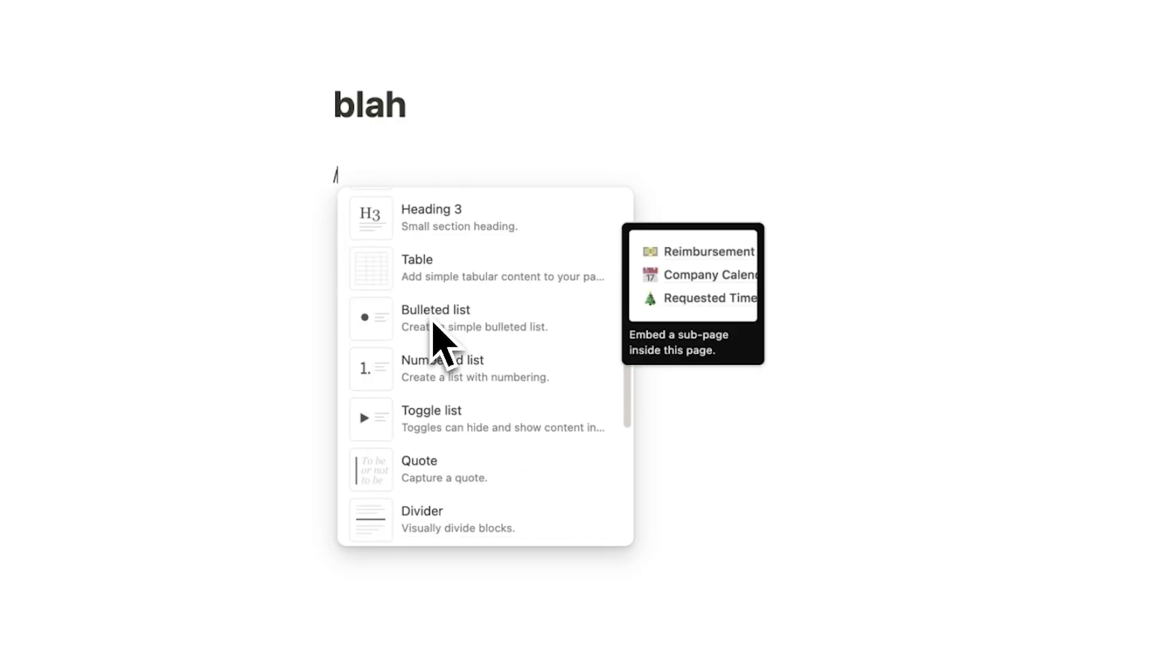
scroll(441, 341, "down", 8)
scroll(457, 367, "up", 20)
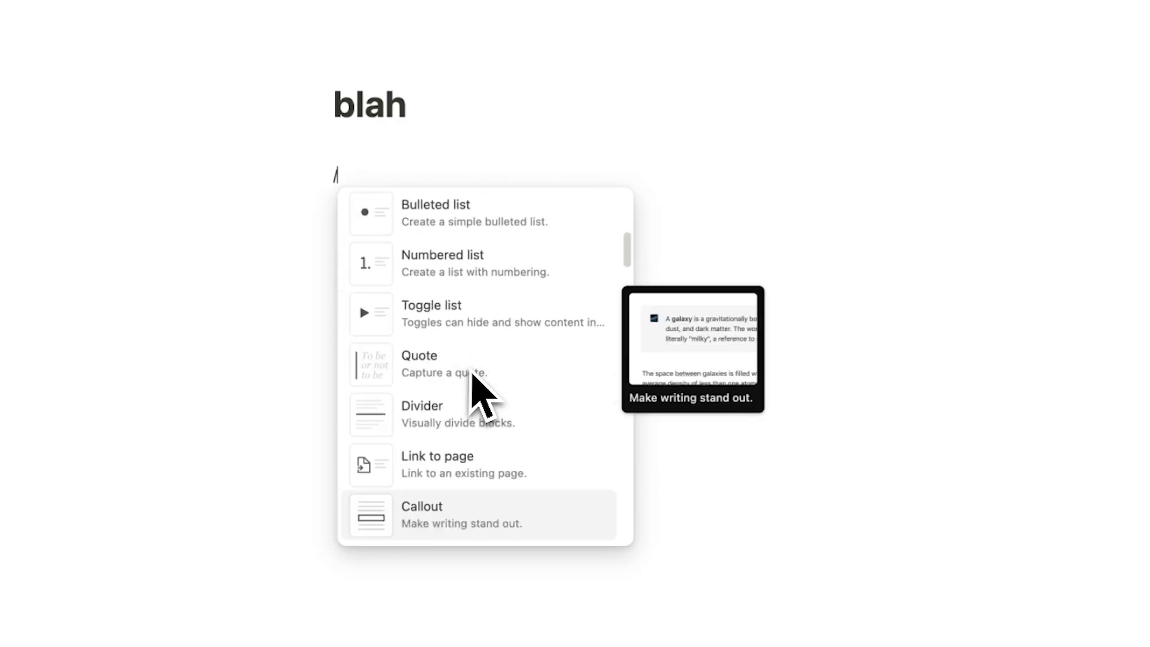
key("BackSpace")
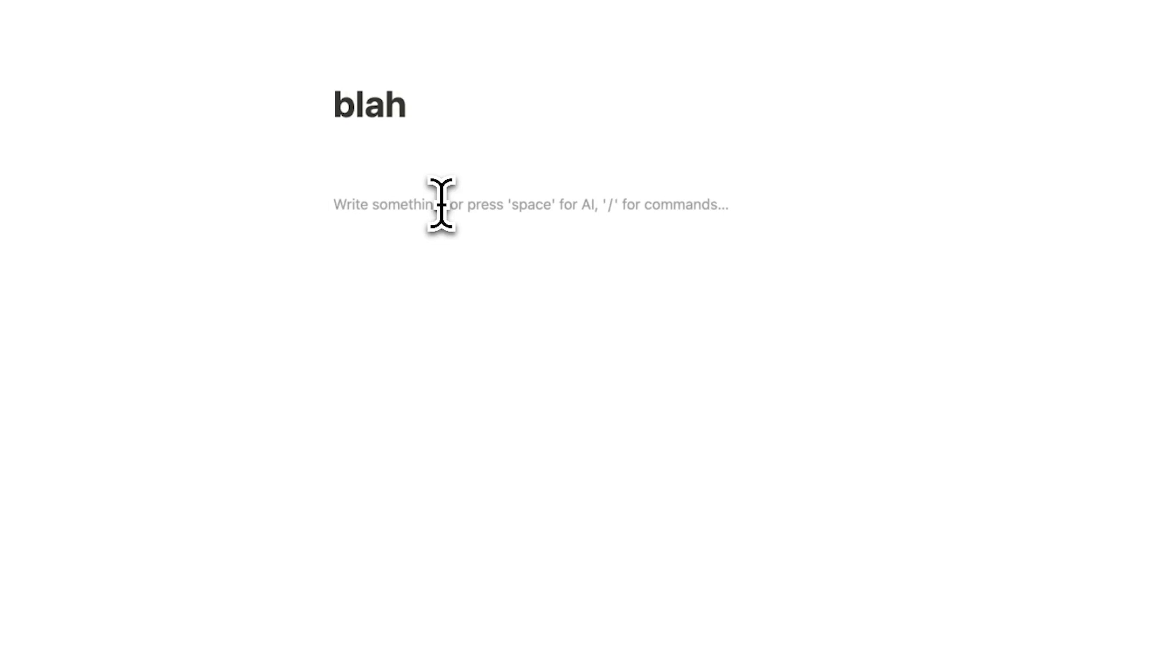
Write the text line "blah blah blah" in the body of the page and start a new line beneath it.
type("blah blah blah")
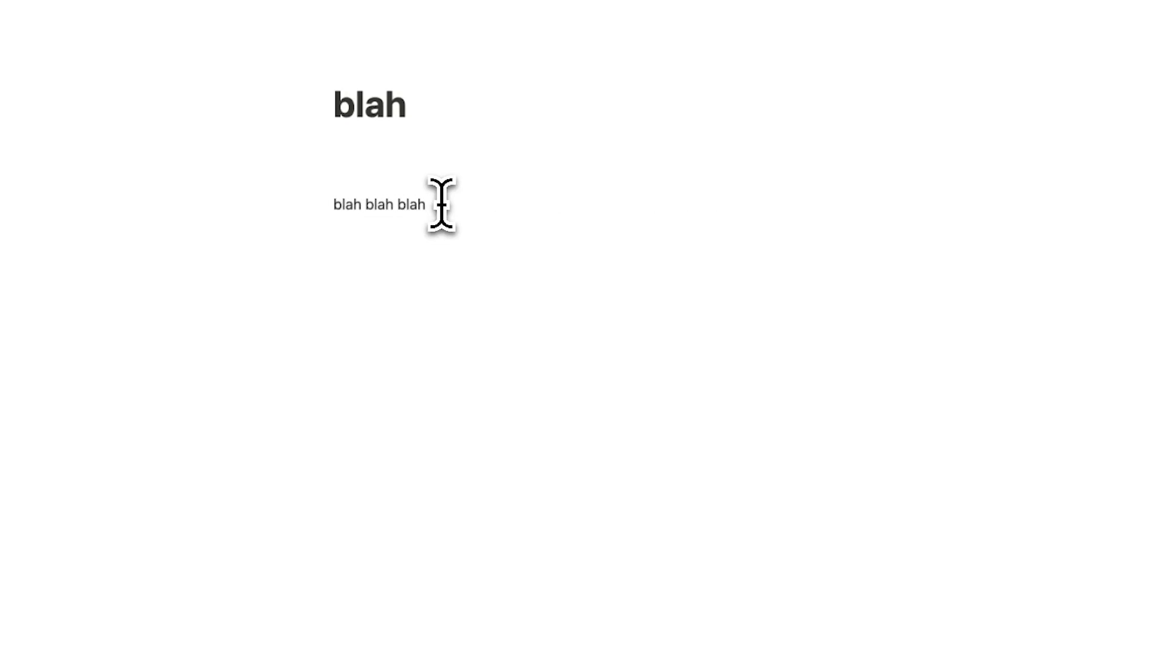
key("Return")
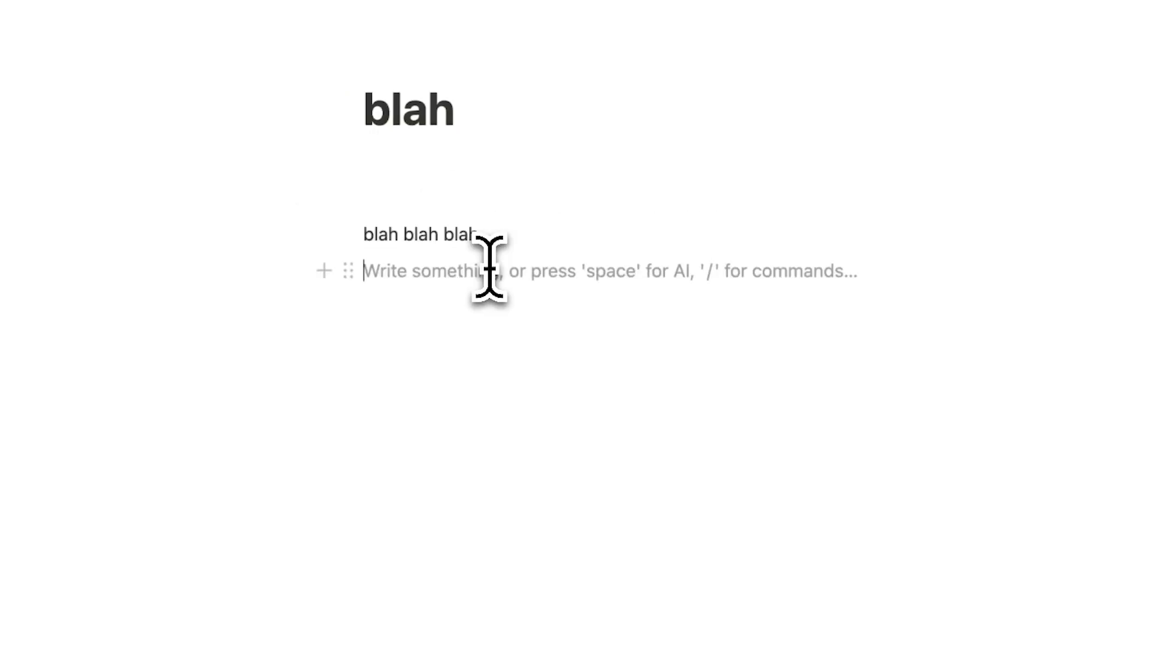
Add a to-do list with the items "task 1" and "task 2" below the text, and check off both items.
type("/")
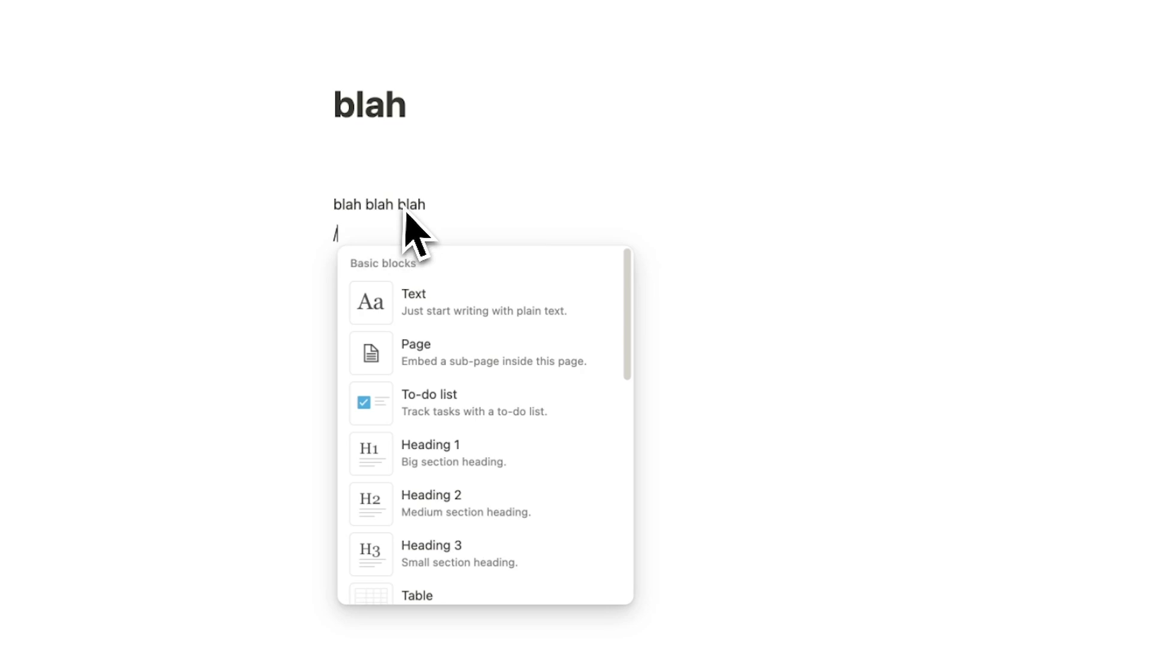
left_click(498, 402)
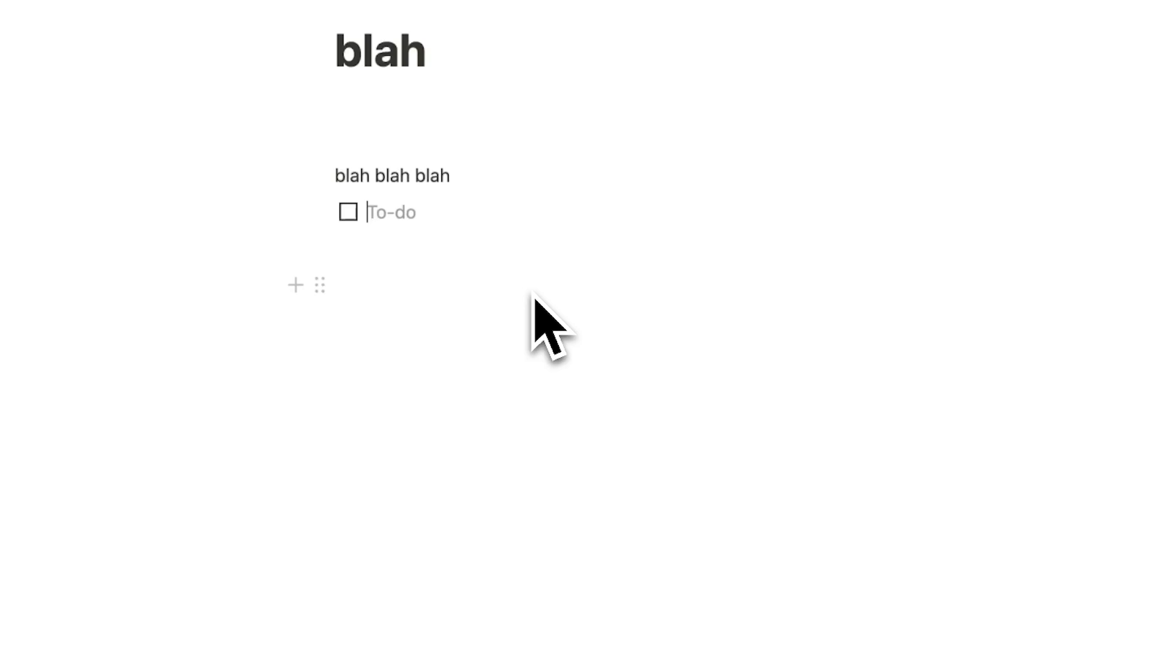
type("task 1")
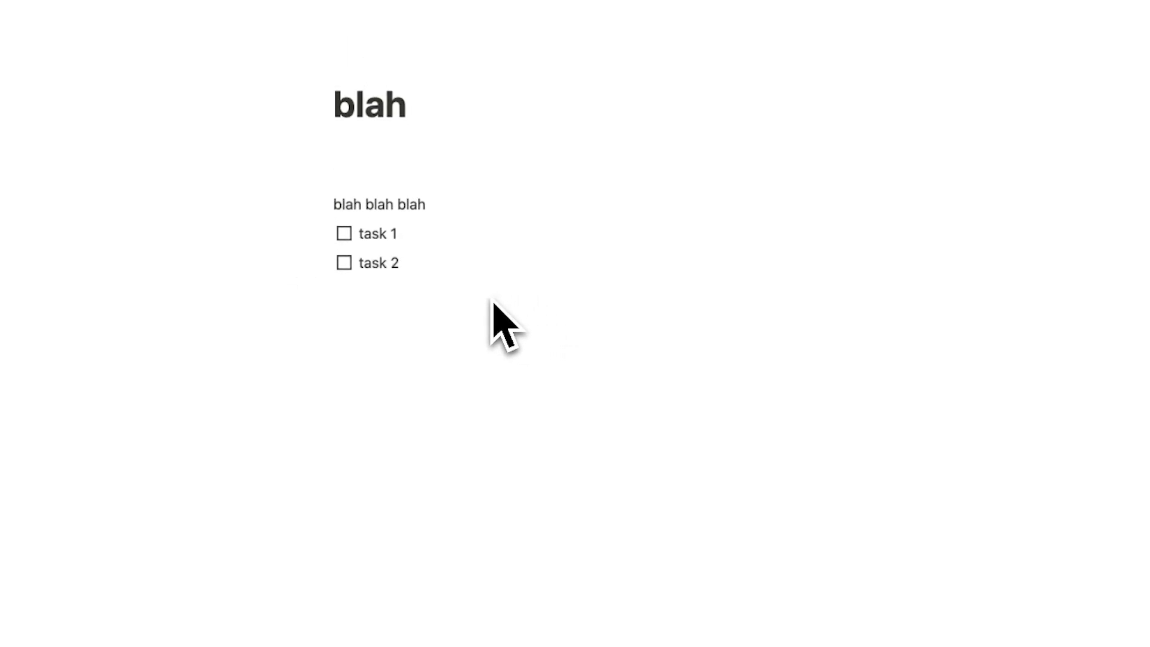
left_click(344, 233)
left_click(343, 262)
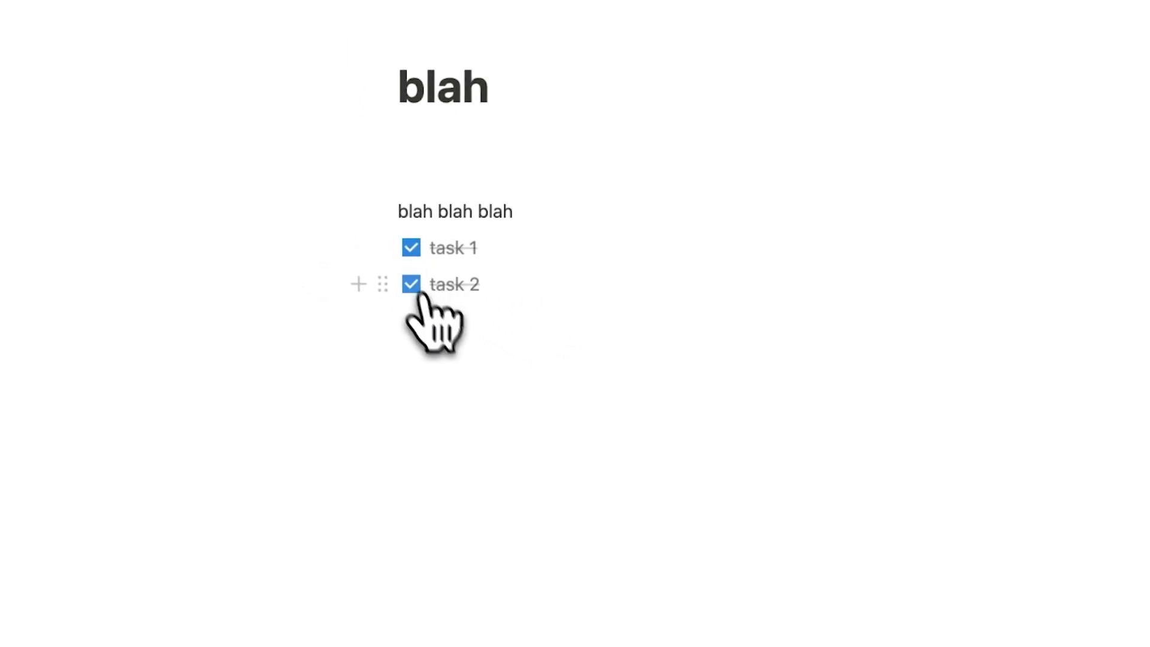
Add three headings below the to-do list: "Header 1" as Heading 1, "Header 2" as Heading 2 and "Header 3" as Heading 3.
left_click(461, 351)
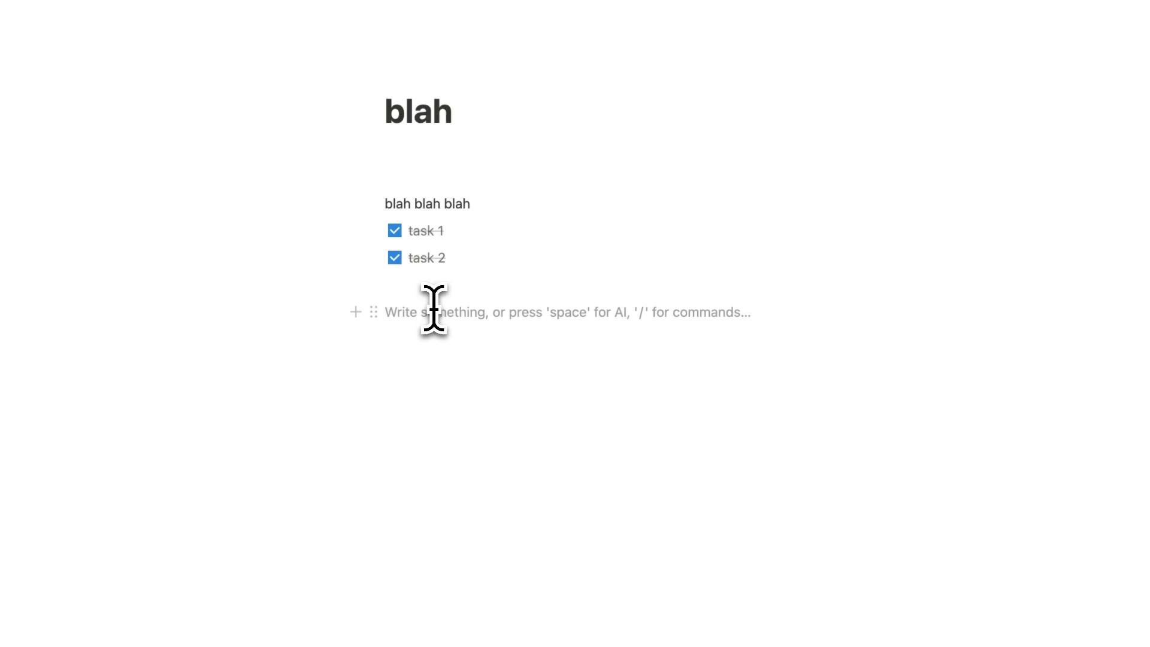
type("/")
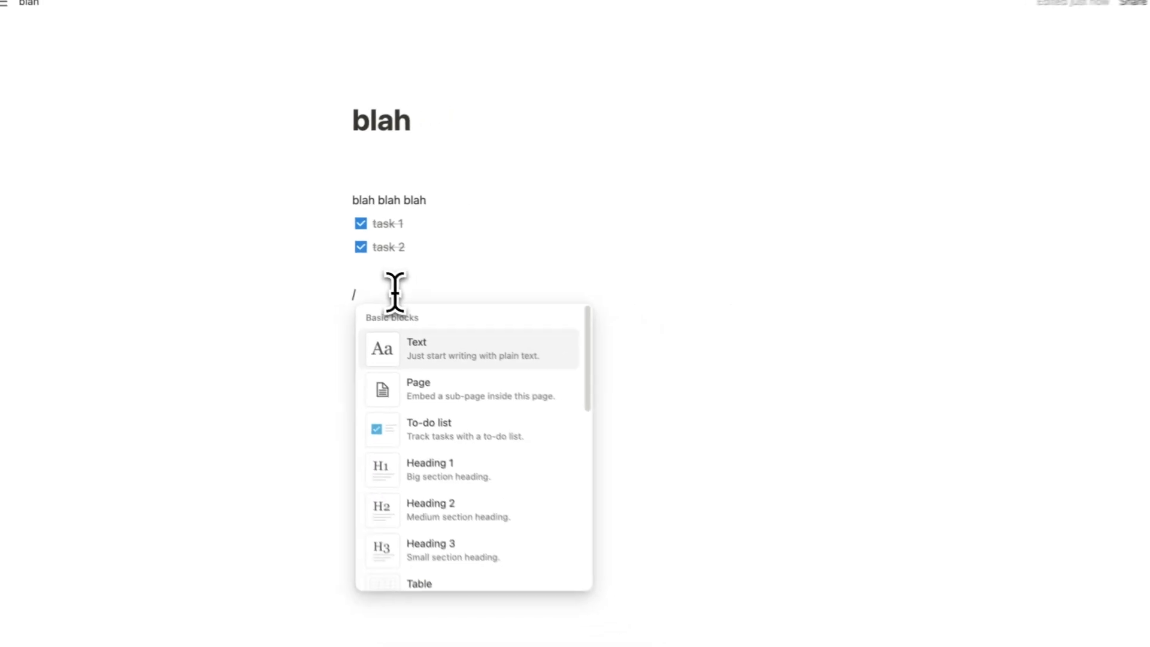
scroll(514, 408, "down", 2)
scroll(443, 353, "down", 1)
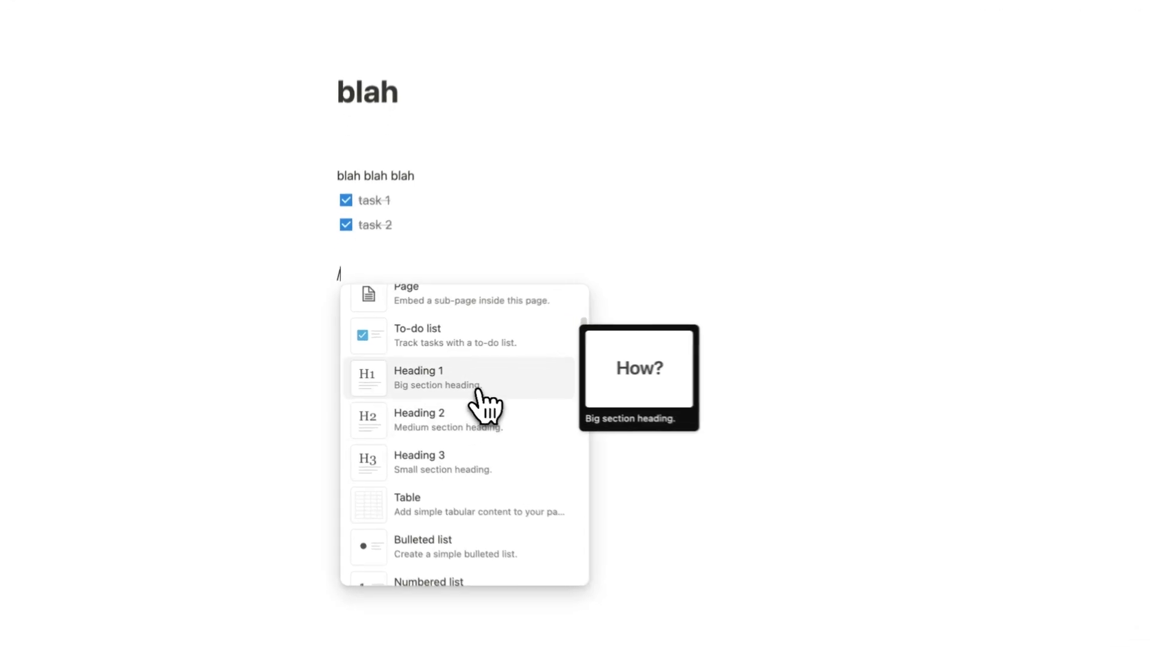
left_click(477, 390)
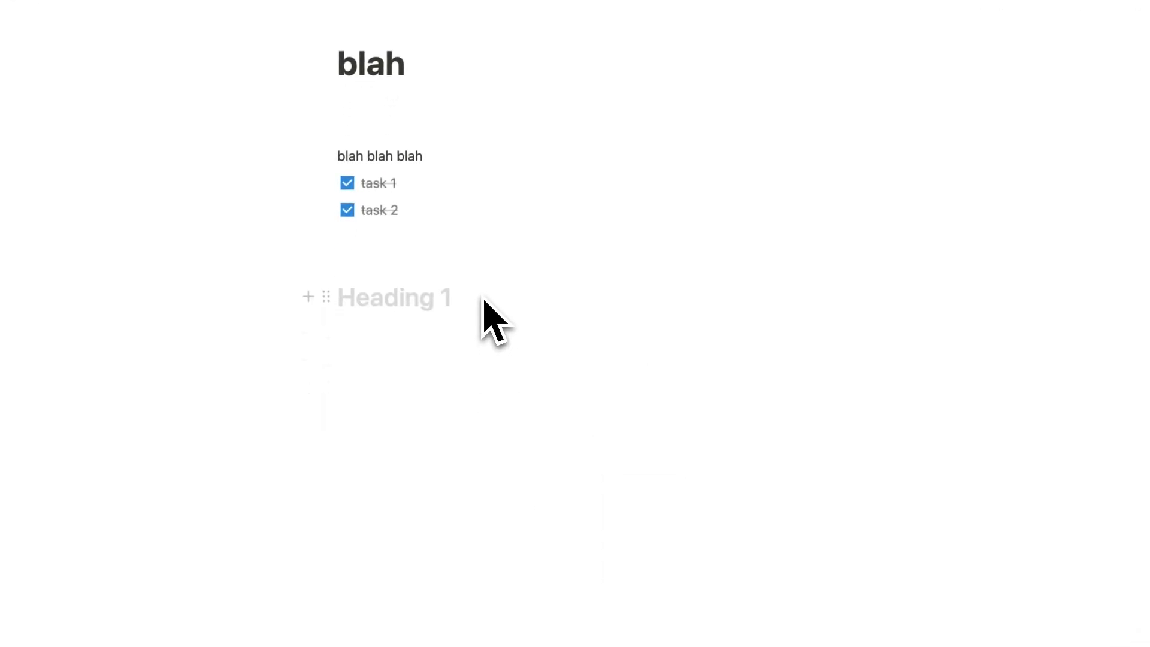
type("Header 1")
key("Return")
type("## Header 2")
key("Return")
type("### Header 3")
key("Return")
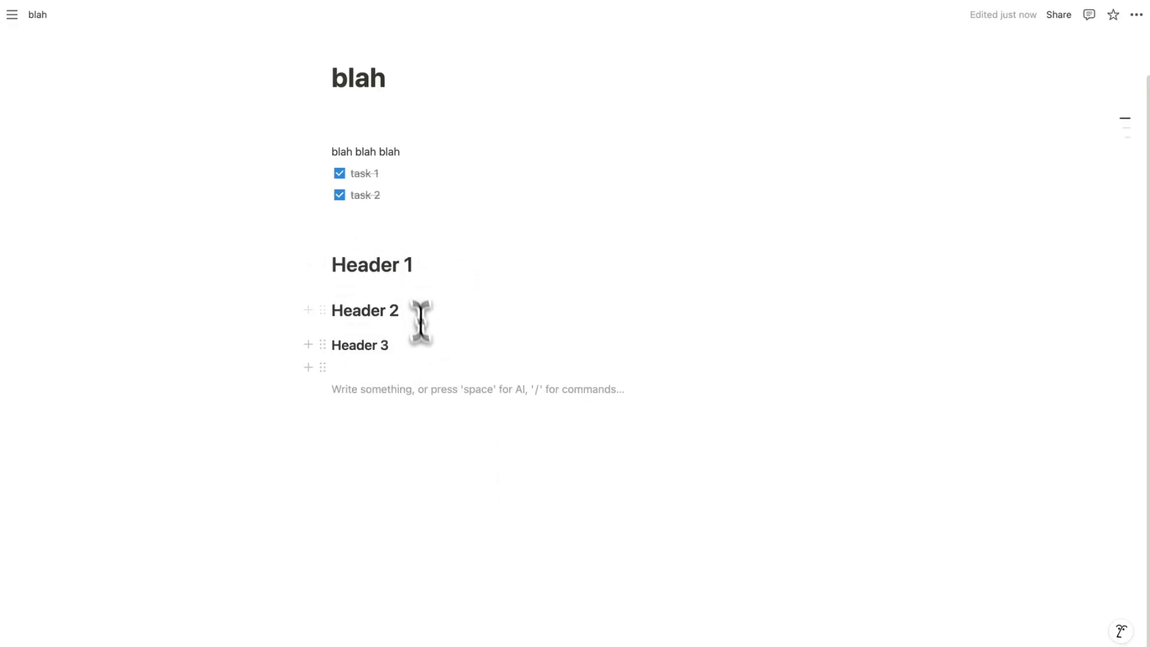
Add a bulleted list with two items, each reading "x", below the Header 3 heading.
type("/")
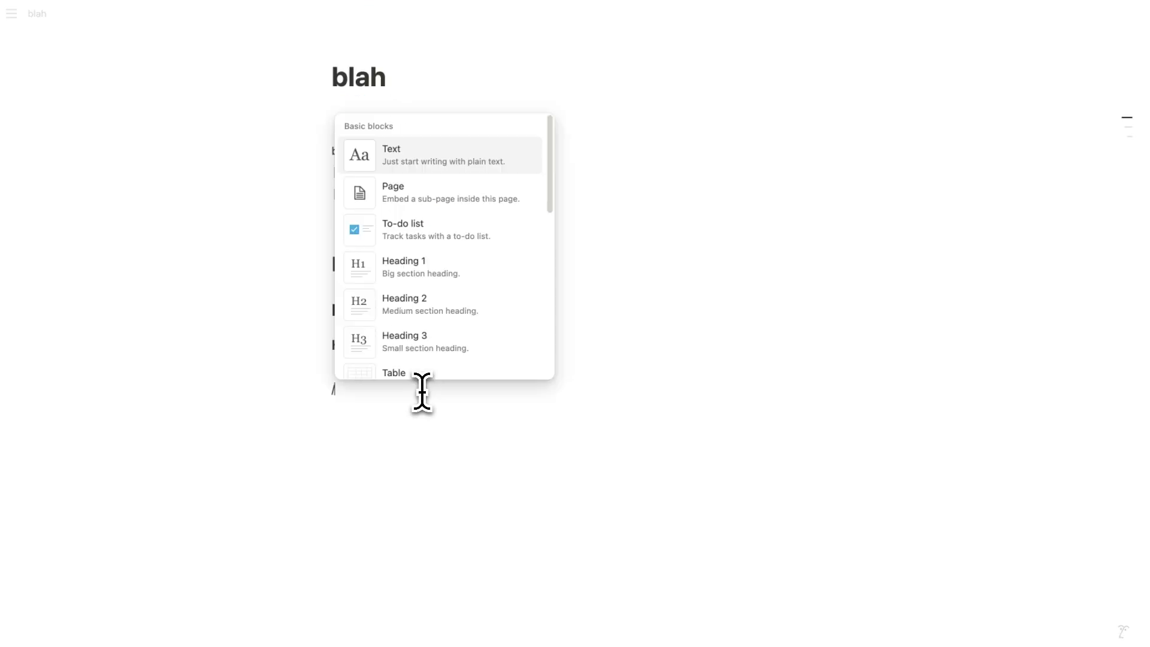
scroll(426, 327, "down", 3)
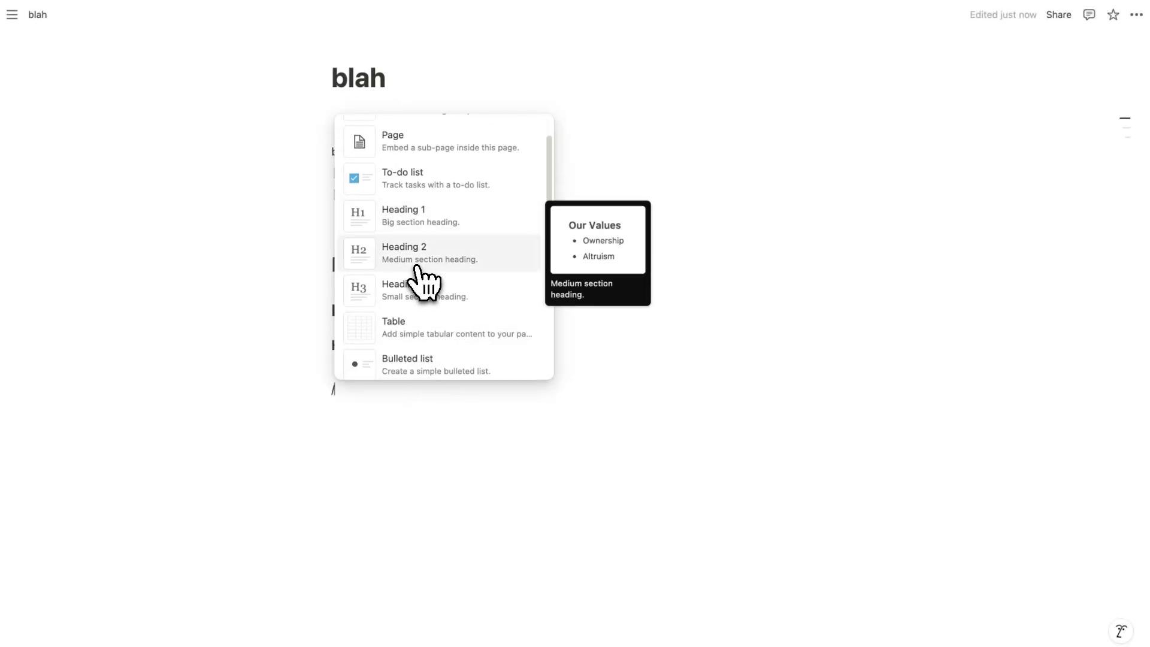
scroll(419, 270, "down", 2)
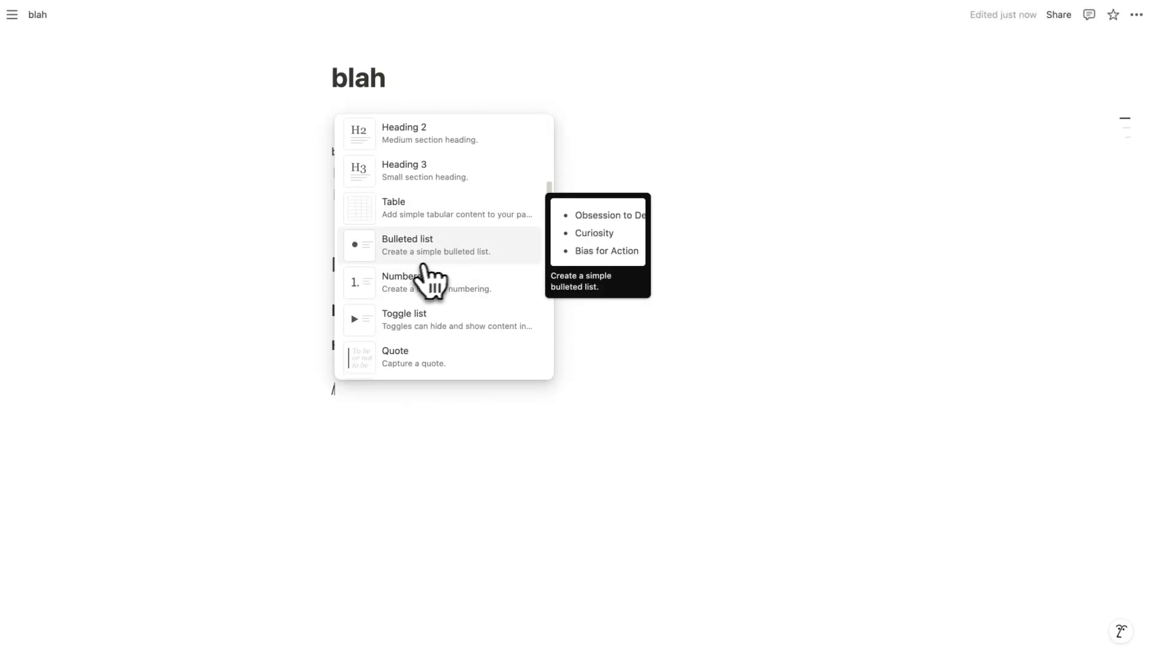
left_click(477, 252)
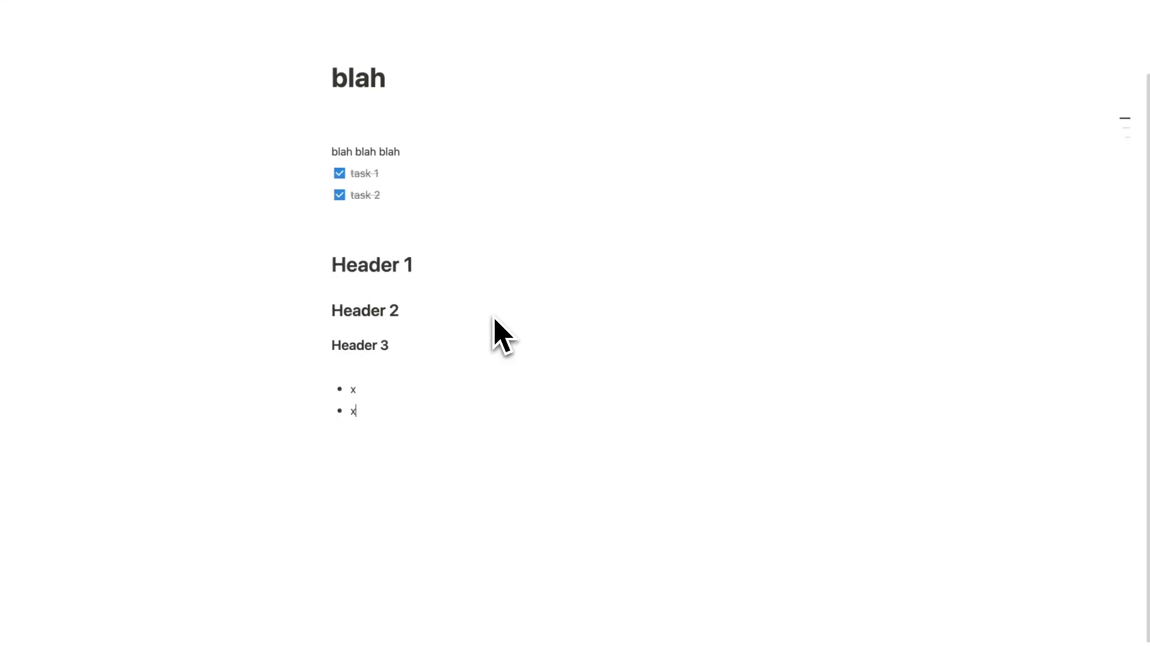
key("Return")
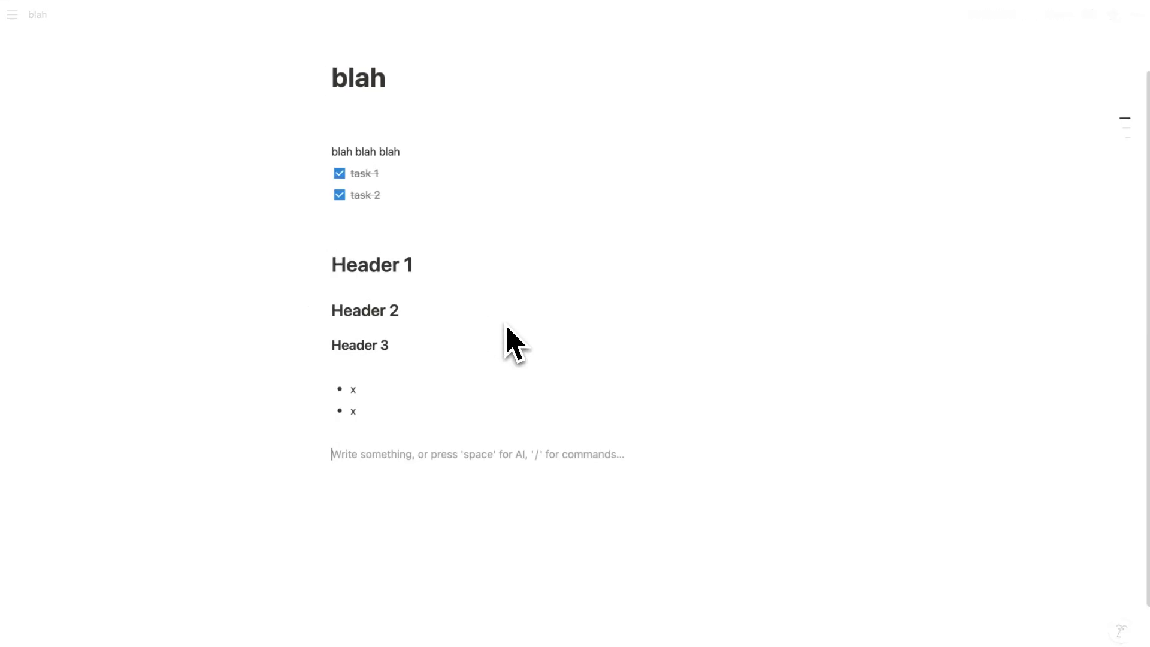
Add a numbered list with two "x" items below the bulleted list and start an empty line beneath it.
type("/")
left_click(430, 292)
type("x")
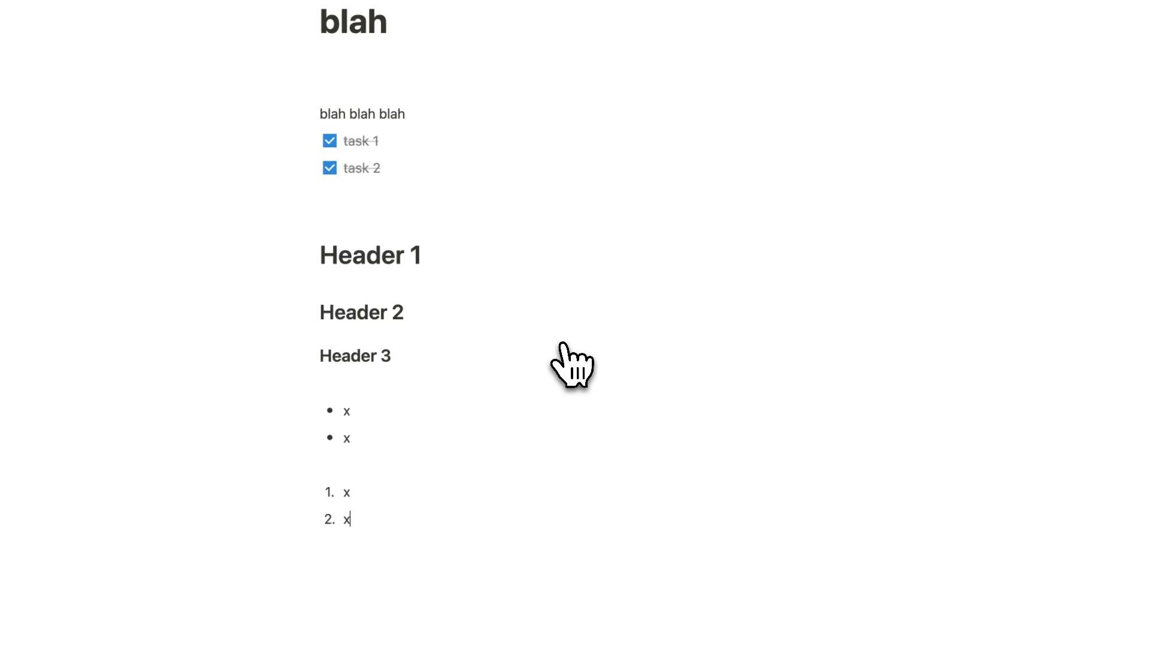
scroll(570, 365, "down", 3)
left_click(341, 528)
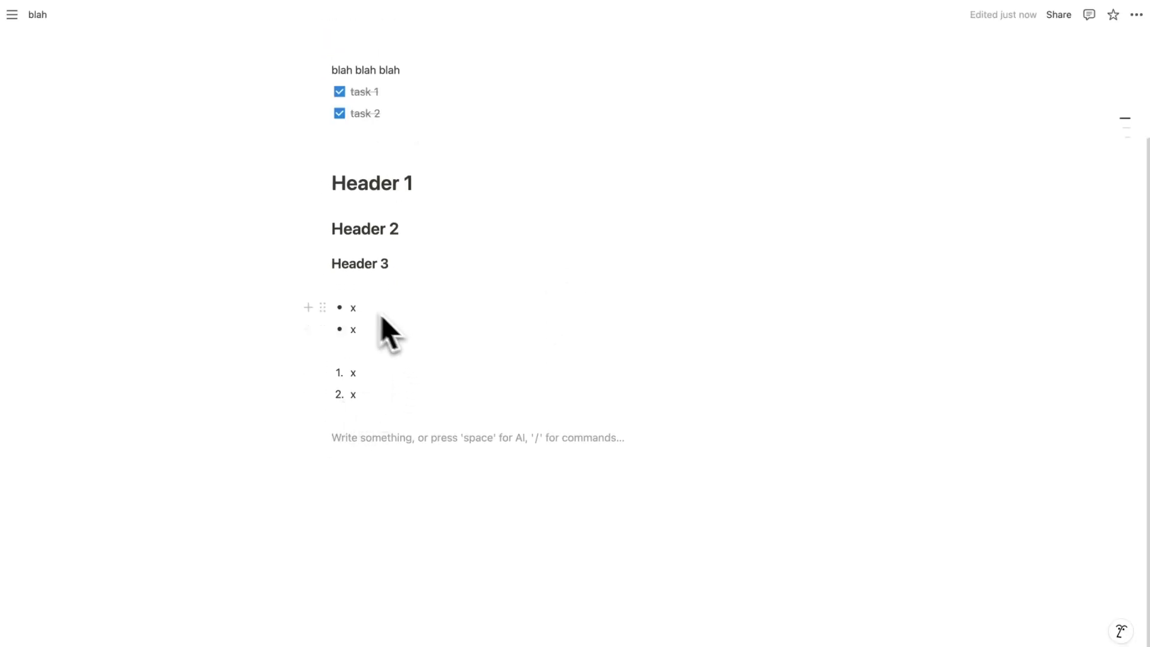
Browse the available block types, insert a Quote block reading "quote" below the numbered list, and continue on a new line.
scroll(389, 454, "up", 2)
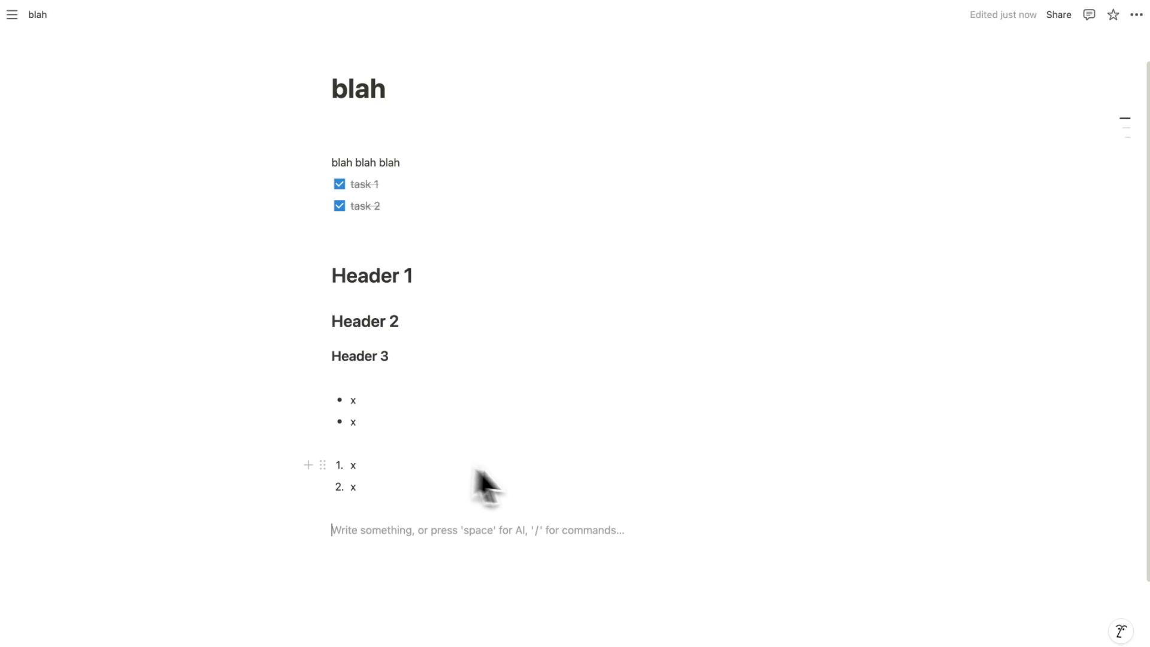
scroll(590, 435, "down", 2)
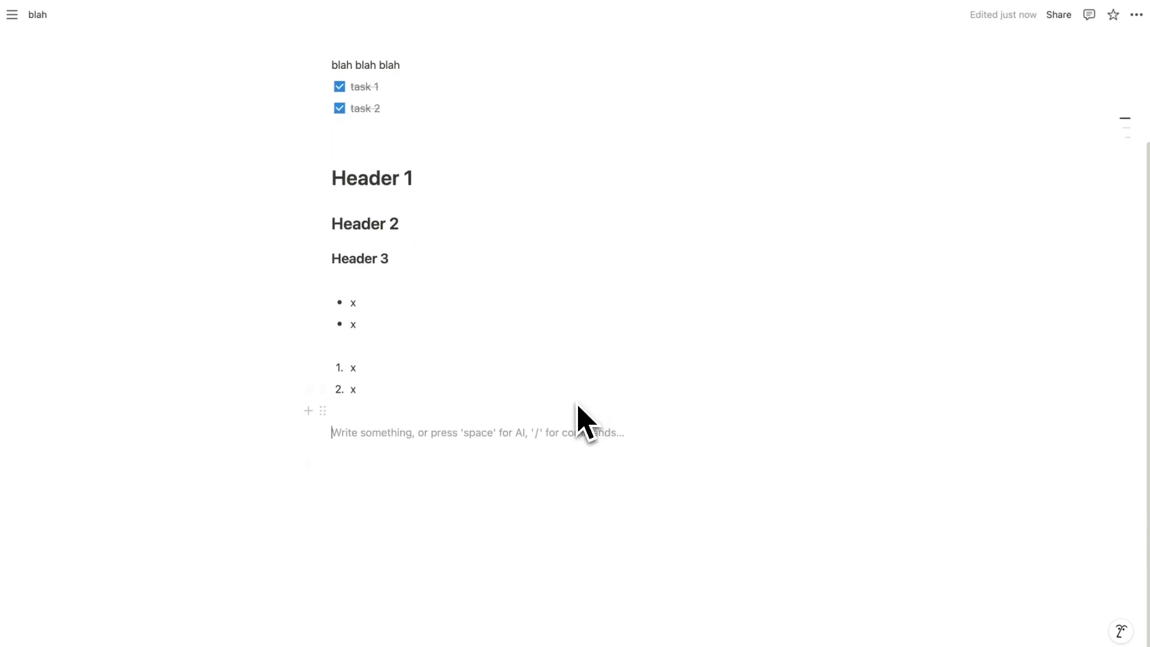
type("/")
scroll(440, 281, "down", 3)
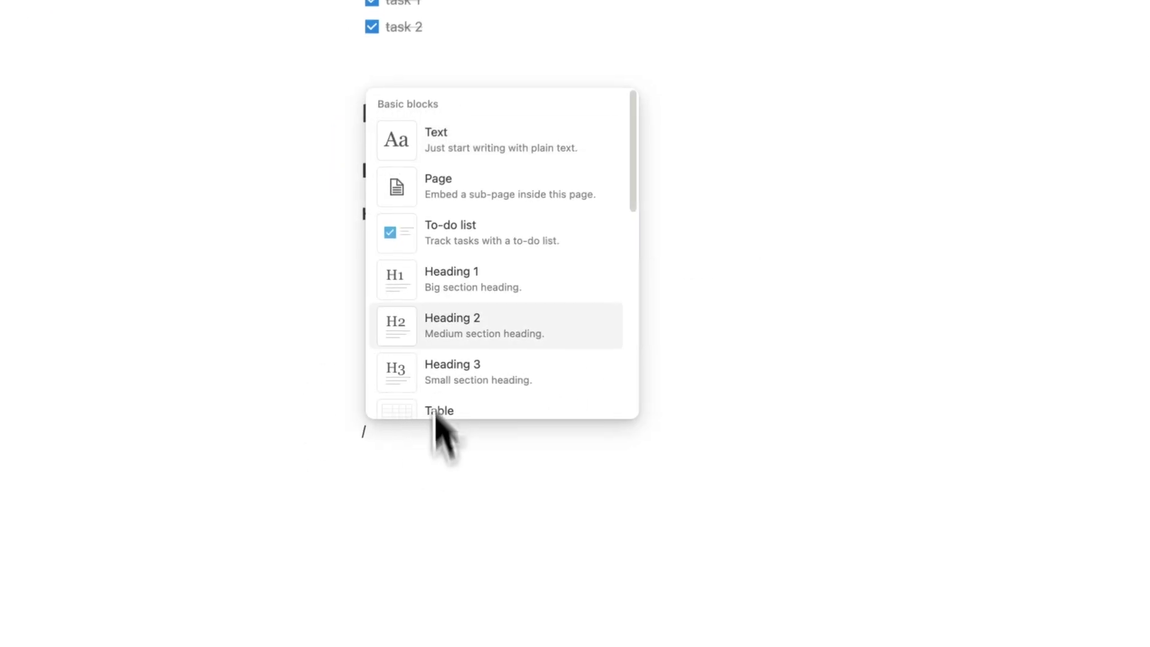
scroll(446, 263, "down", 15)
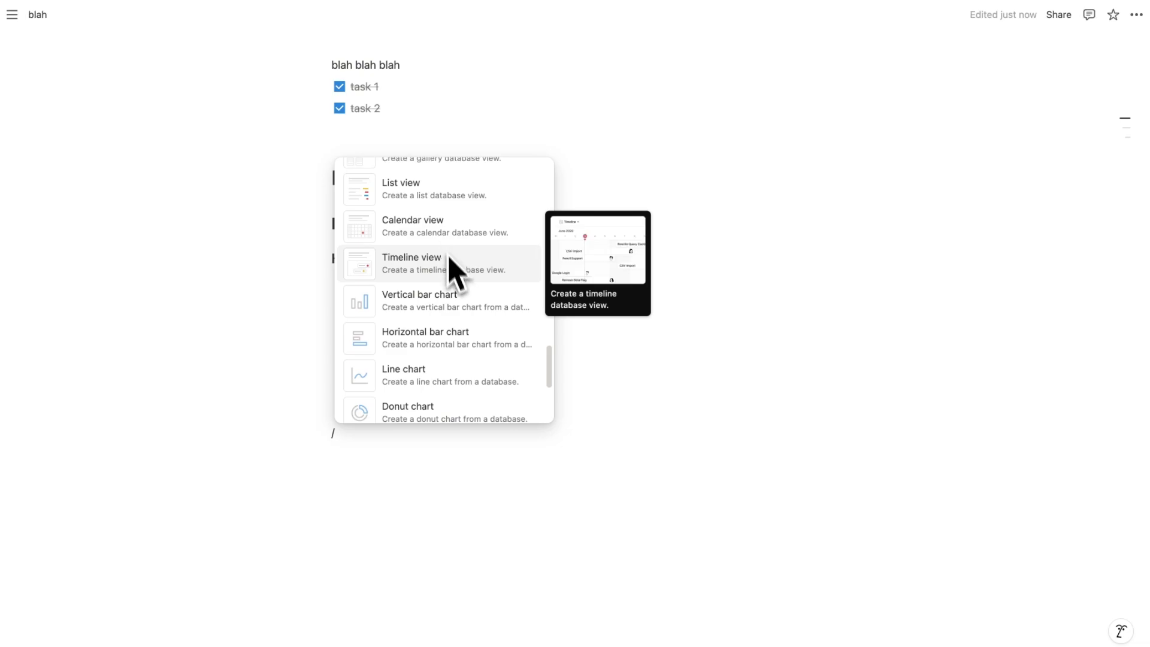
scroll(459, 238, "up", 15)
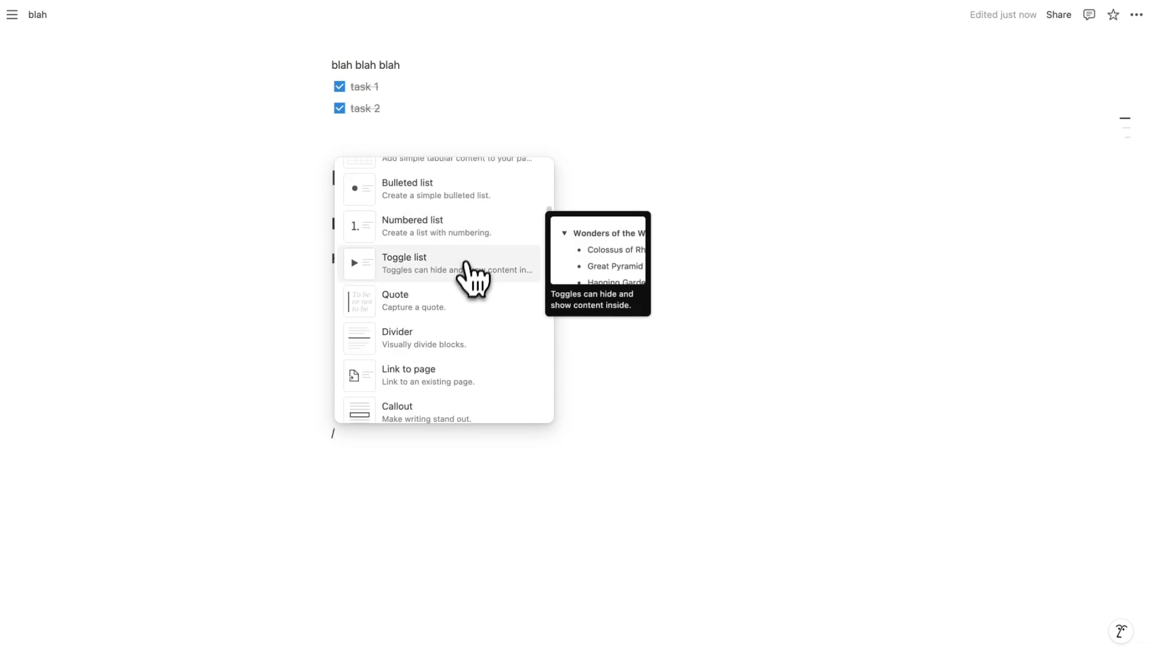
left_click(487, 302)
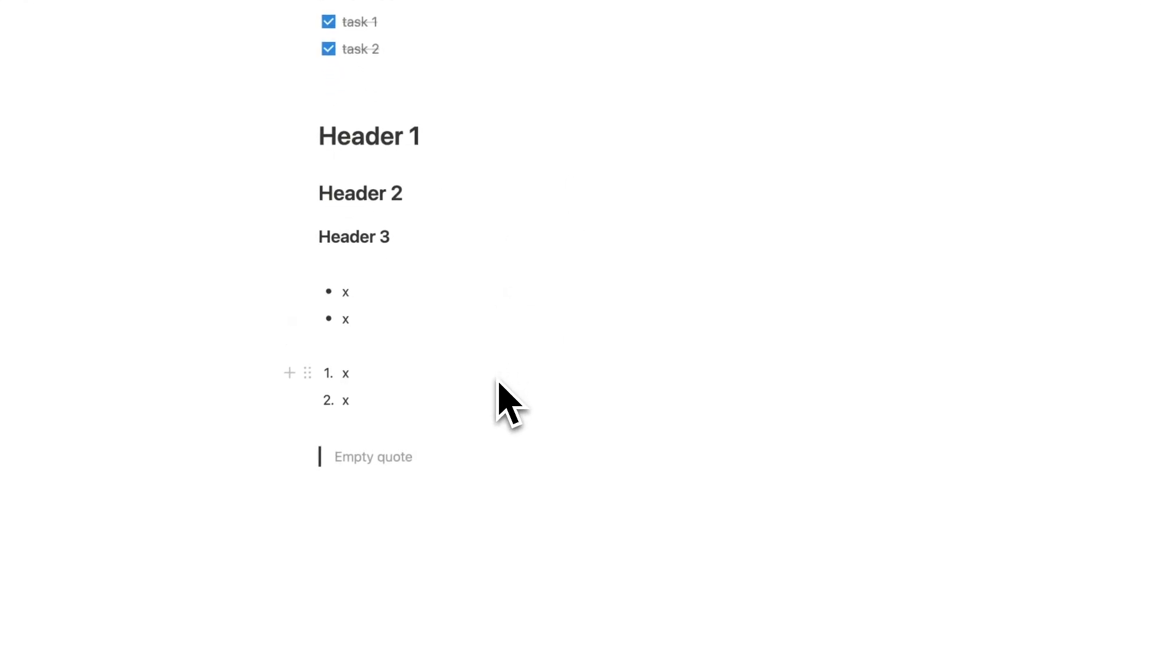
type("quote")
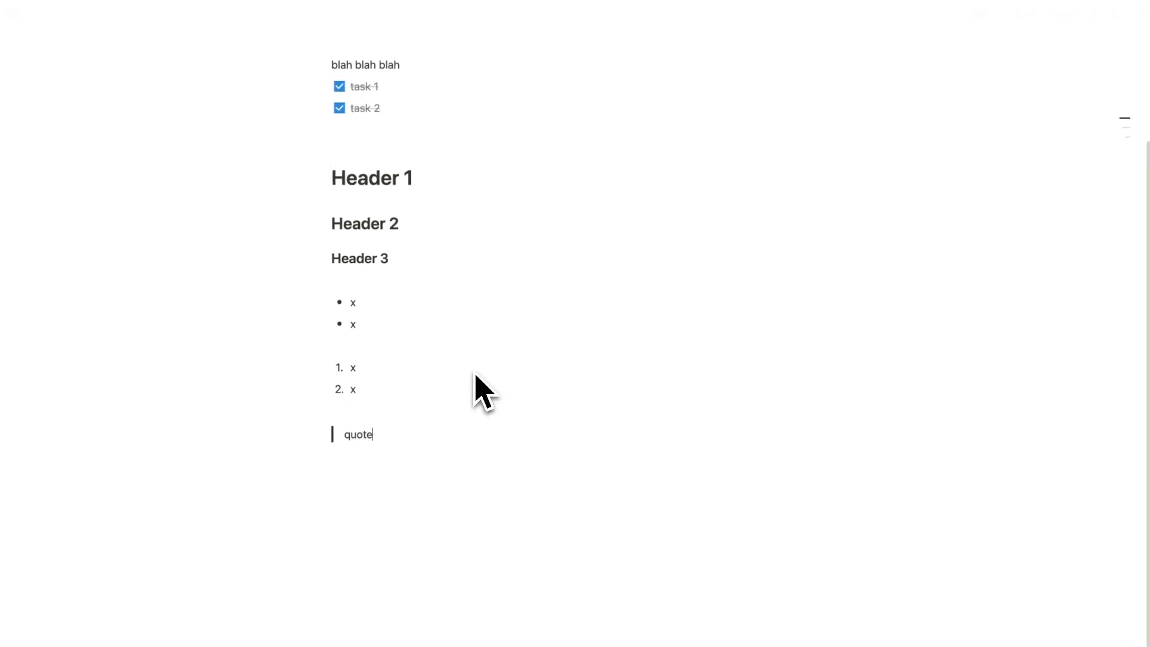
key("Return")
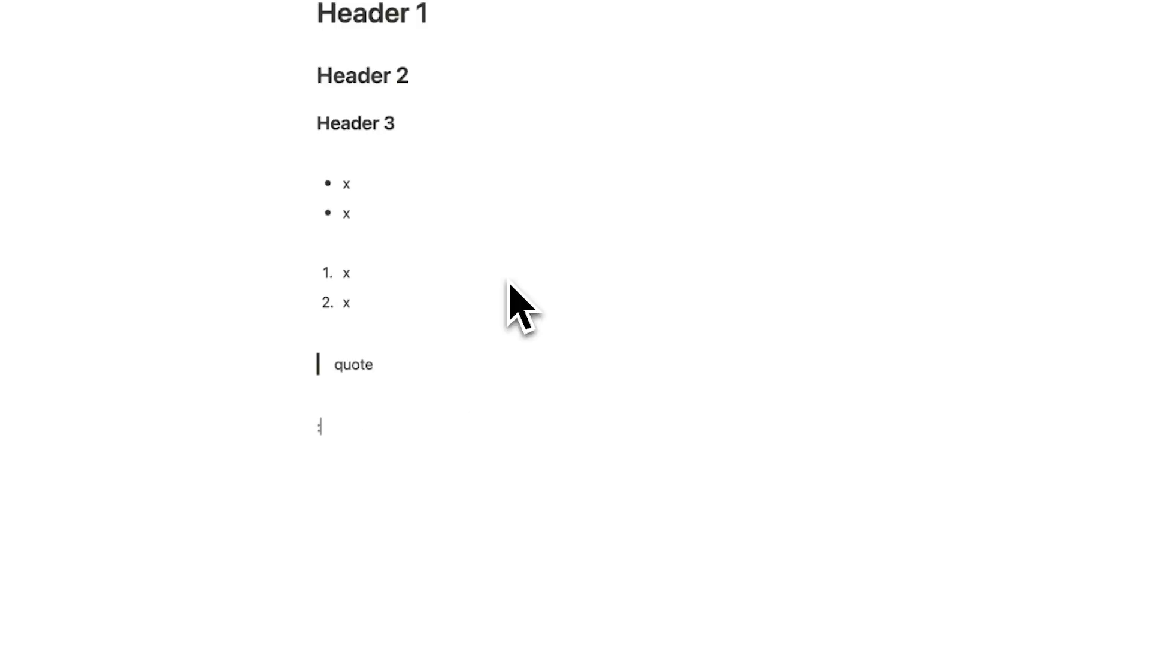
Insert a smiling-face emoji below the quote and an evergreen tree emoji on the following line, searching for "smile" and "tree".
type(":smile")
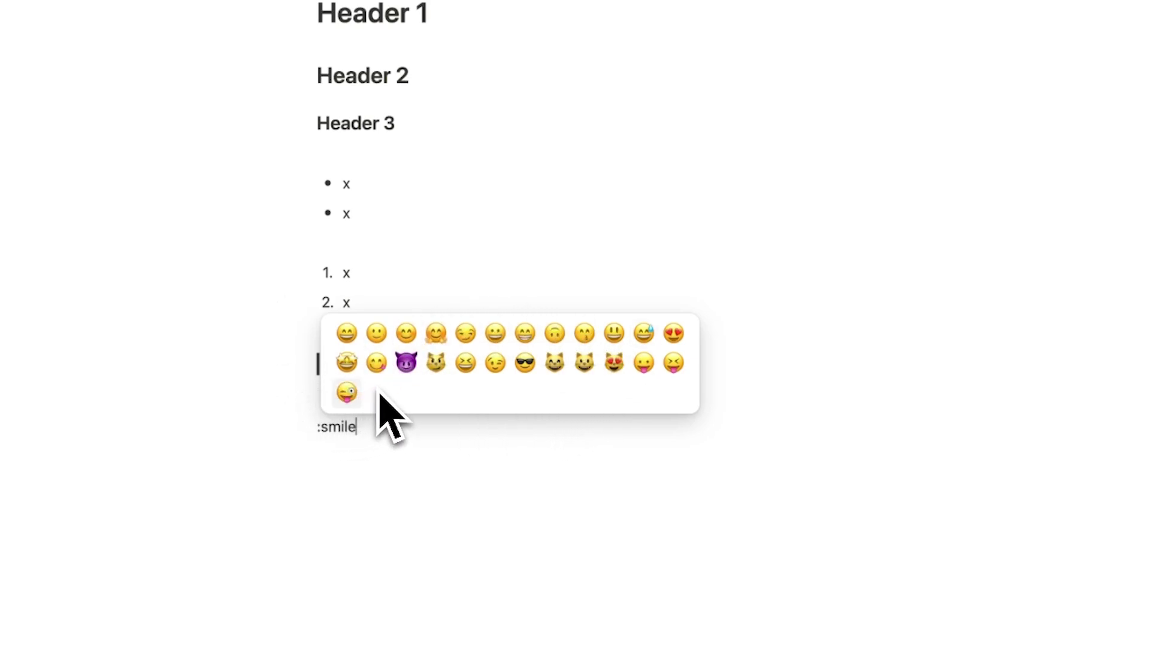
left_click(434, 343)
key("Return")
type(":tree")
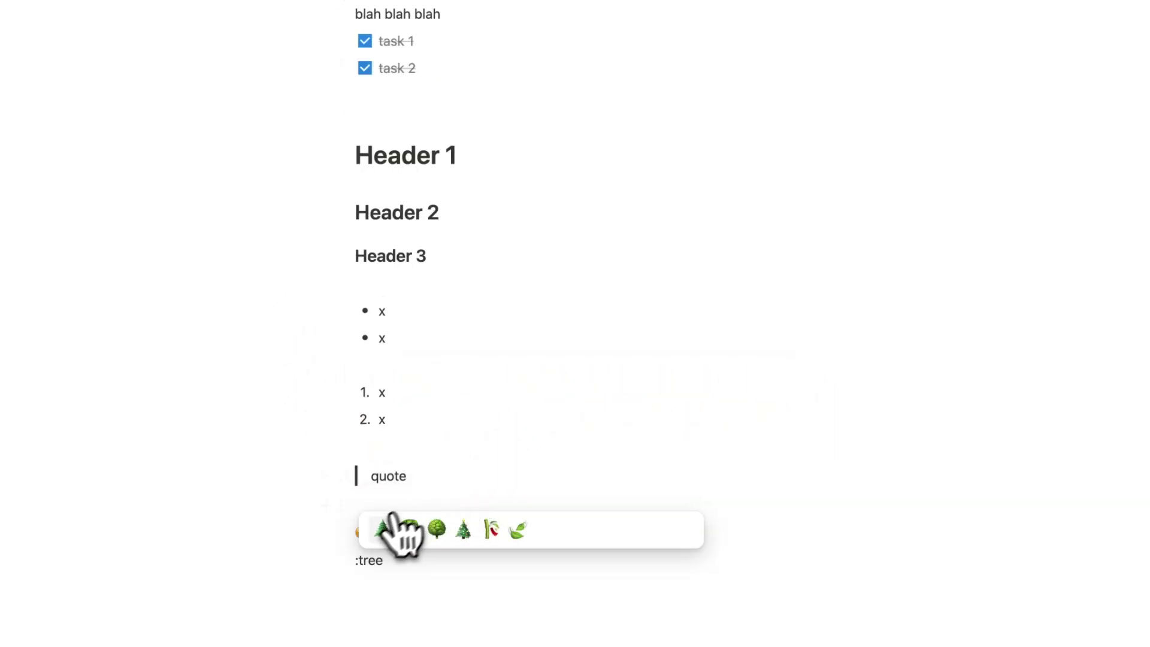
left_click(382, 529)
scroll(397, 479, "down", 3)
Append a palm tree emoji to the end of the "Header 1" heading and return to the lines below the quote.
left_click(480, 83)
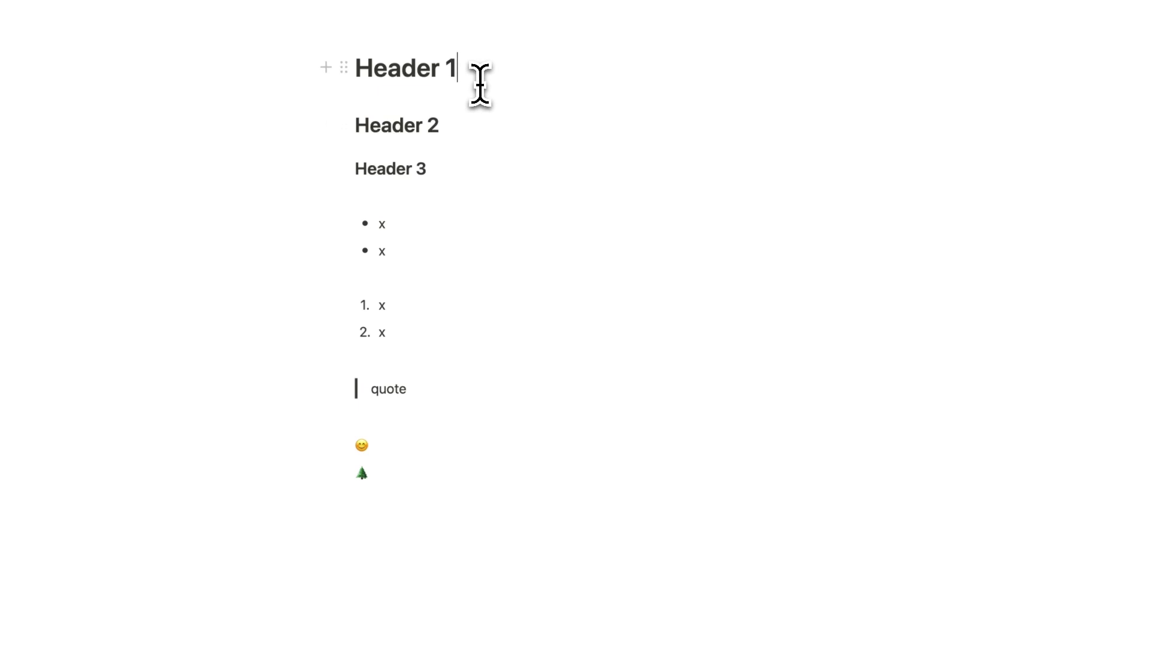
type(":")
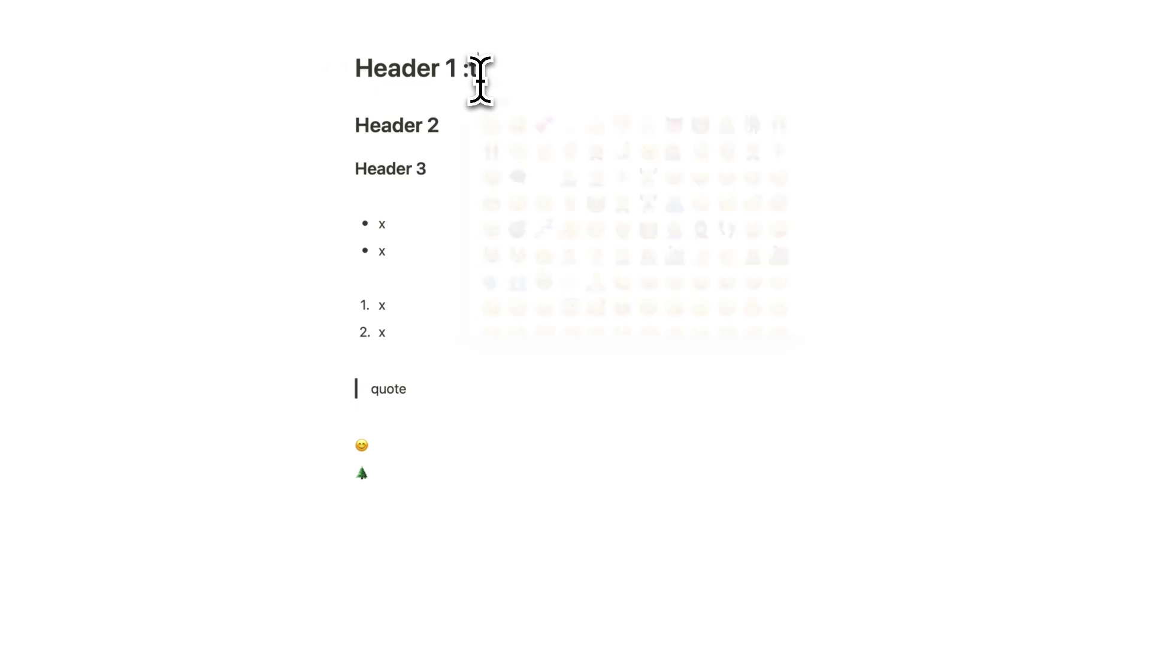
type("tree")
left_click(518, 103)
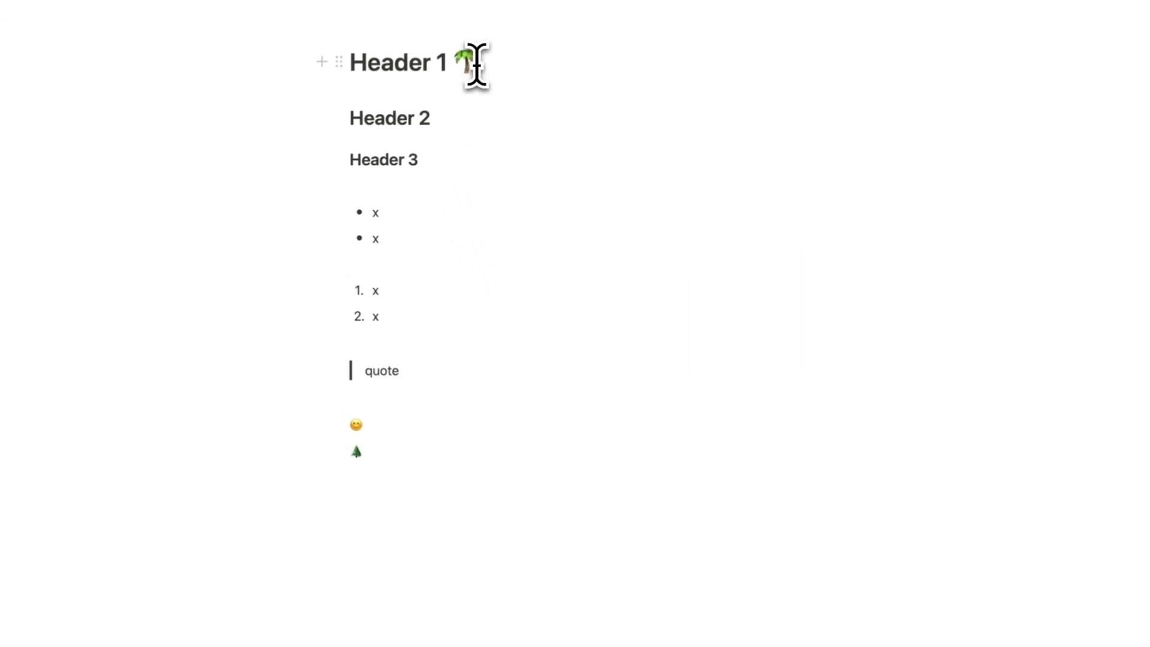
left_click(413, 455)
left_click(410, 479)
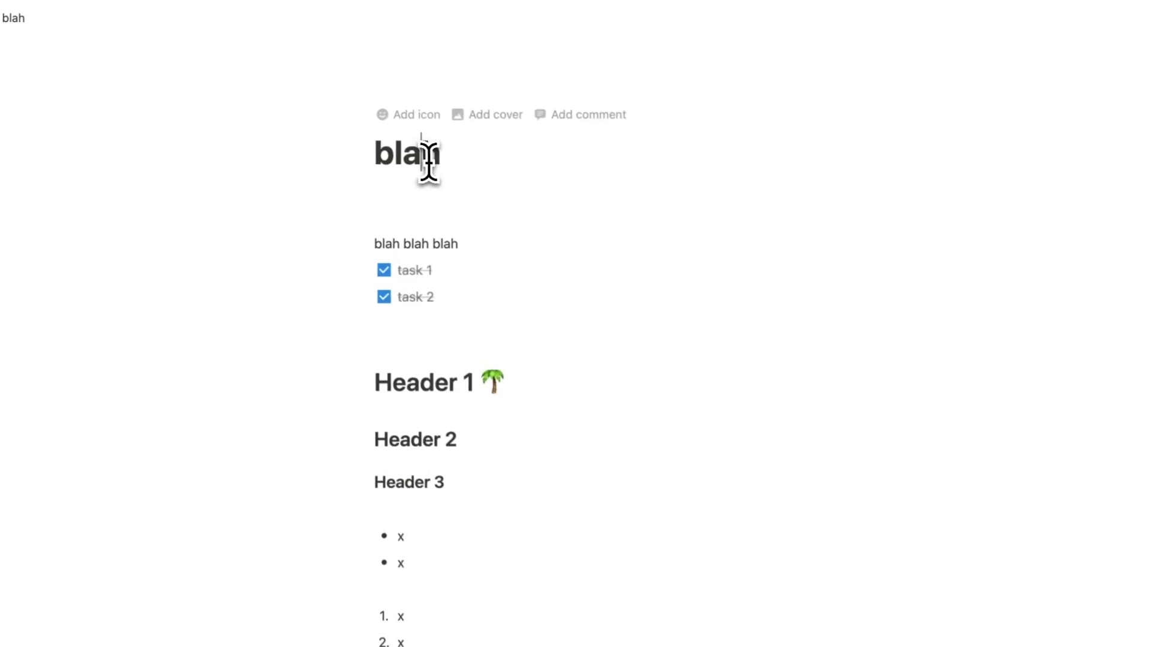
Replace the page title with the capitalized "Blah".
double_click(431, 154)
key("BackSpace")
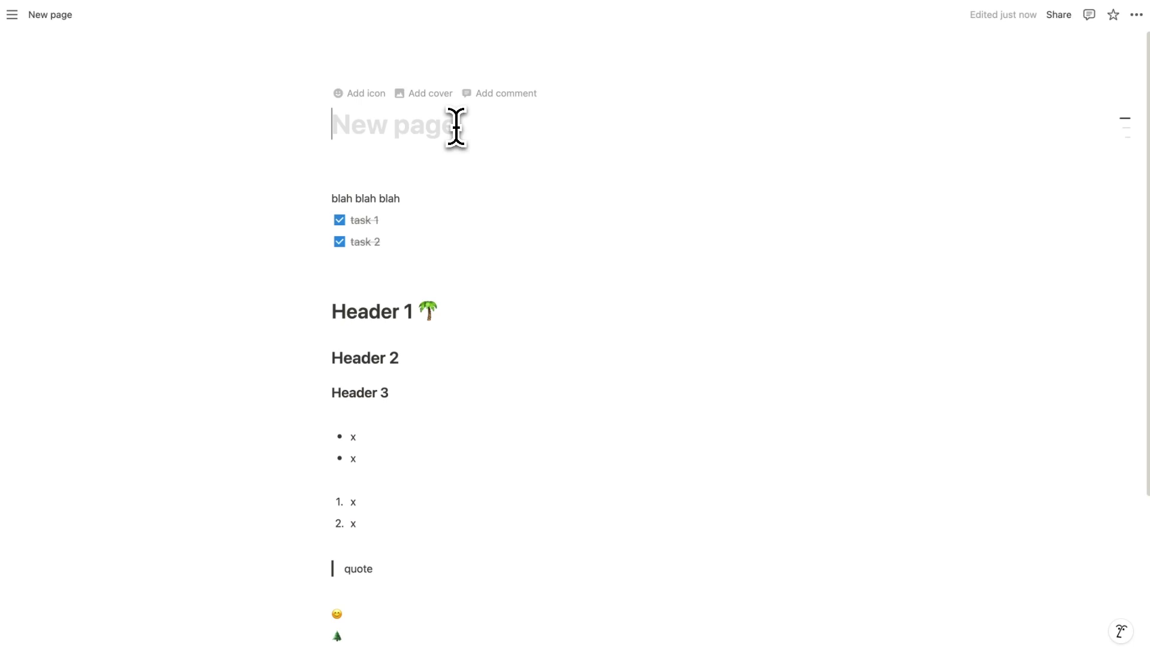
type("Blah")
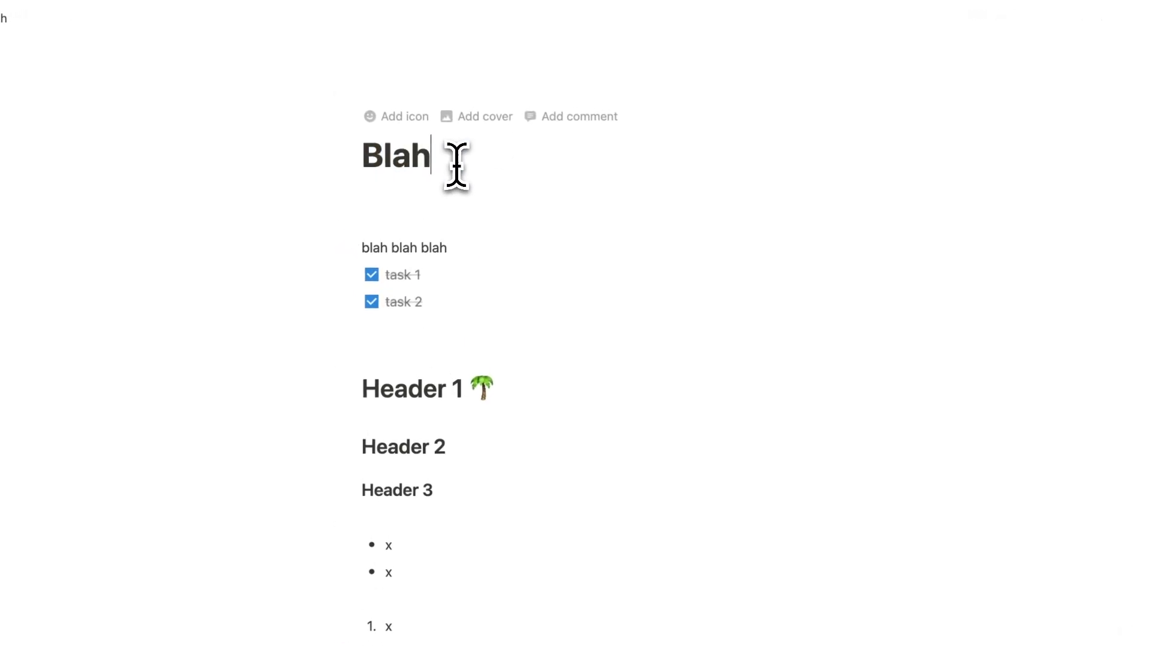
Add an icon to the "Blah" page, look through the built-in and custom icon options, and choose the dart-in-target emoji.
left_click(416, 124)
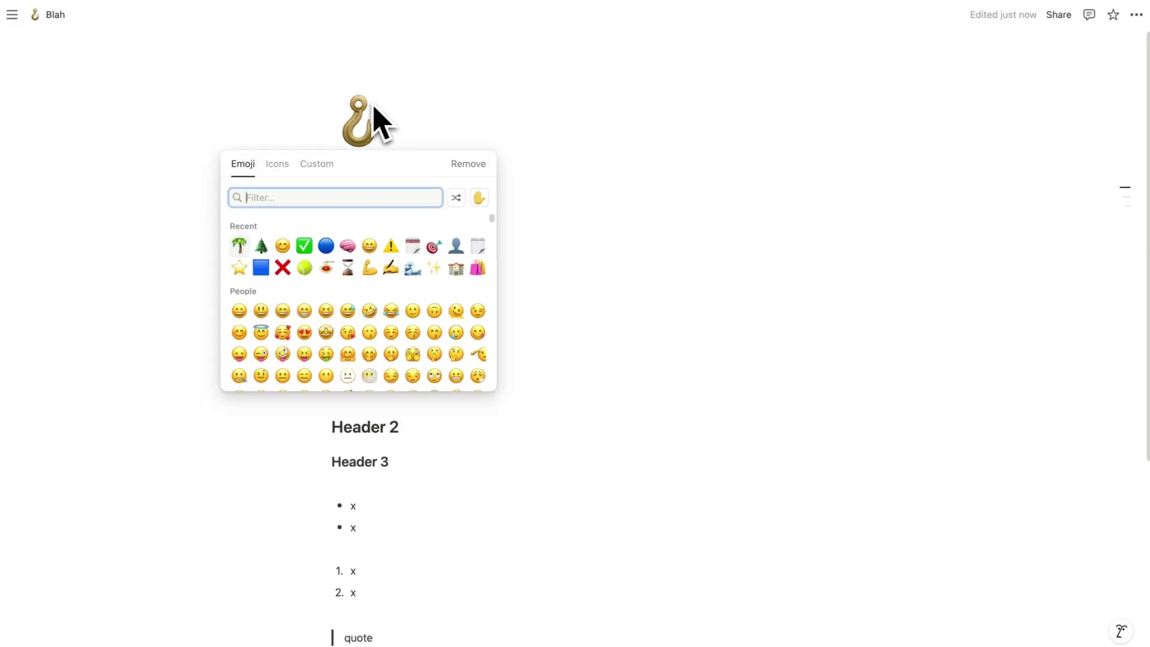
left_click(279, 163)
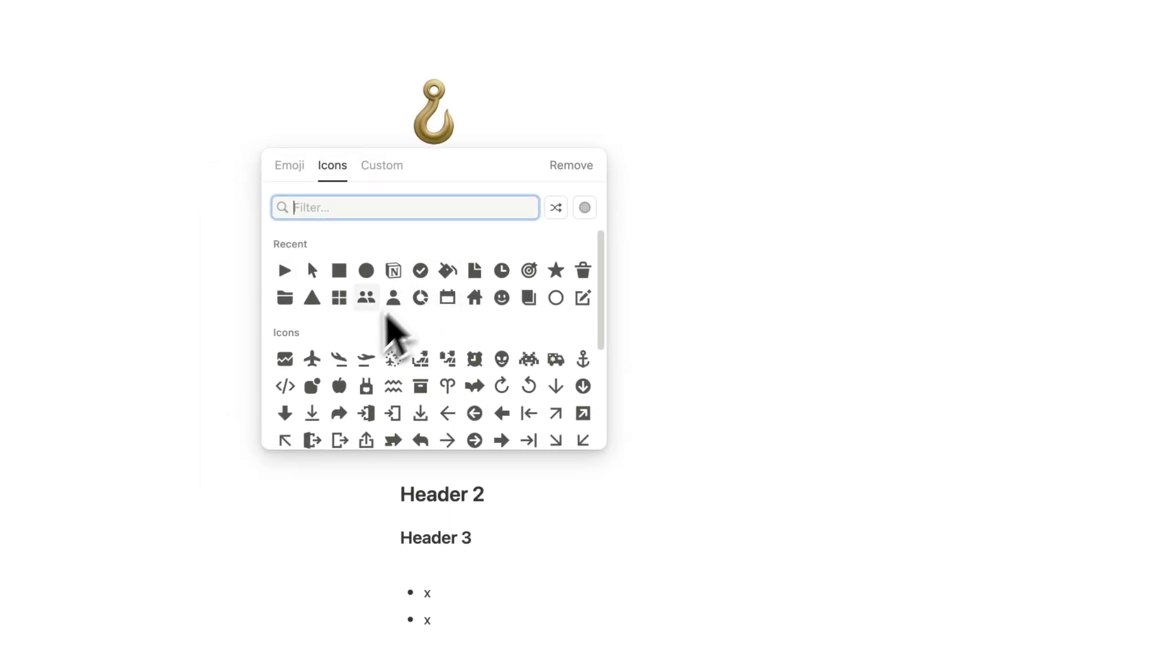
scroll(443, 323, "down", 5)
scroll(634, 371, "down", 15)
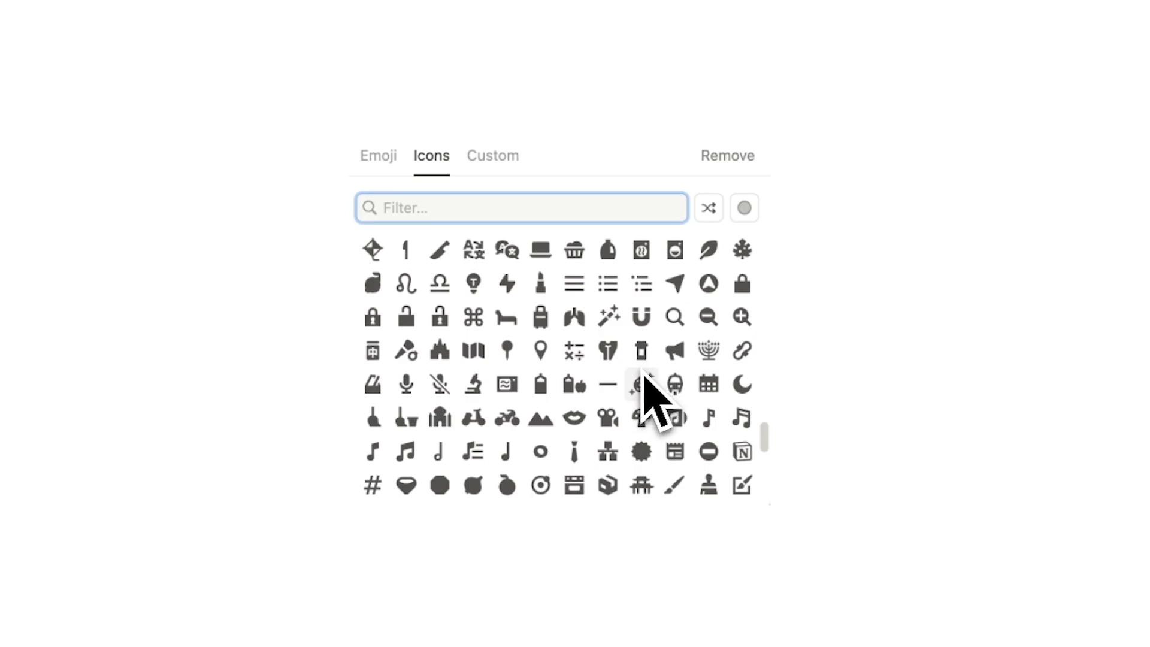
scroll(638, 379, "up", 15)
left_click(492, 155)
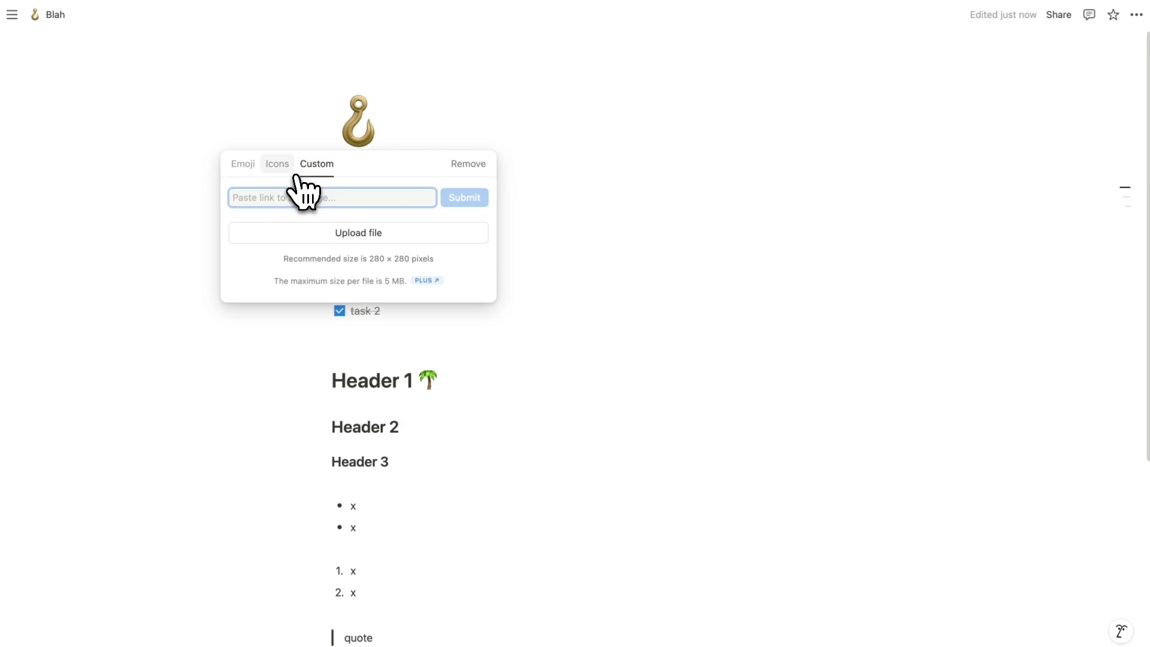
left_click(273, 165)
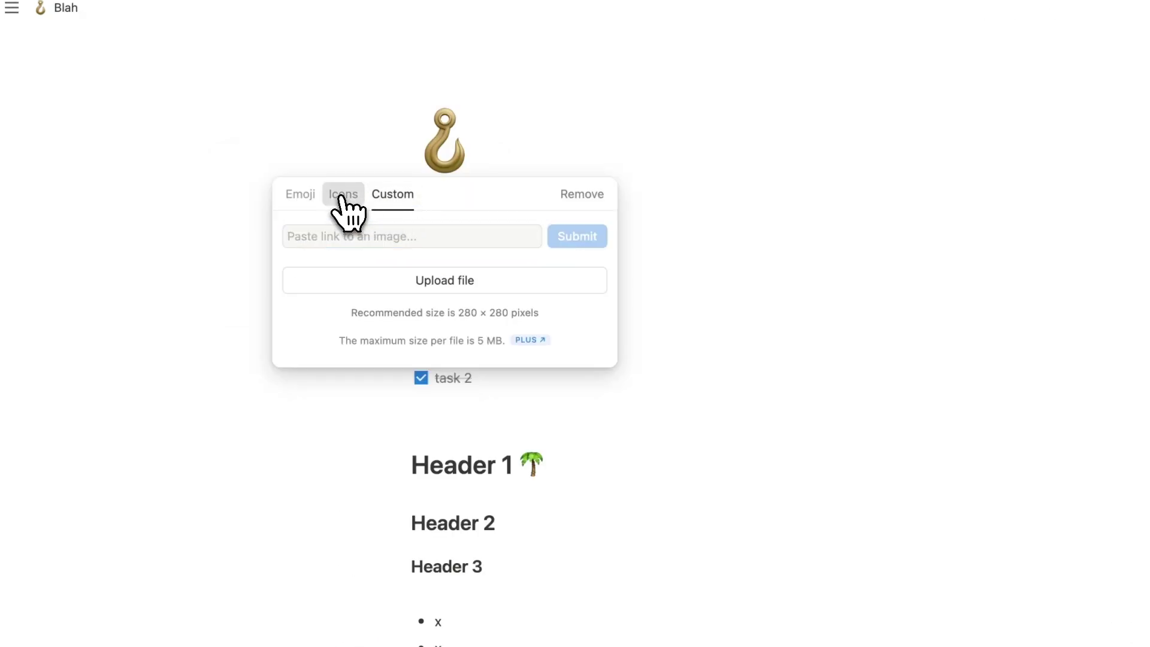
left_click(339, 198)
left_click(311, 202)
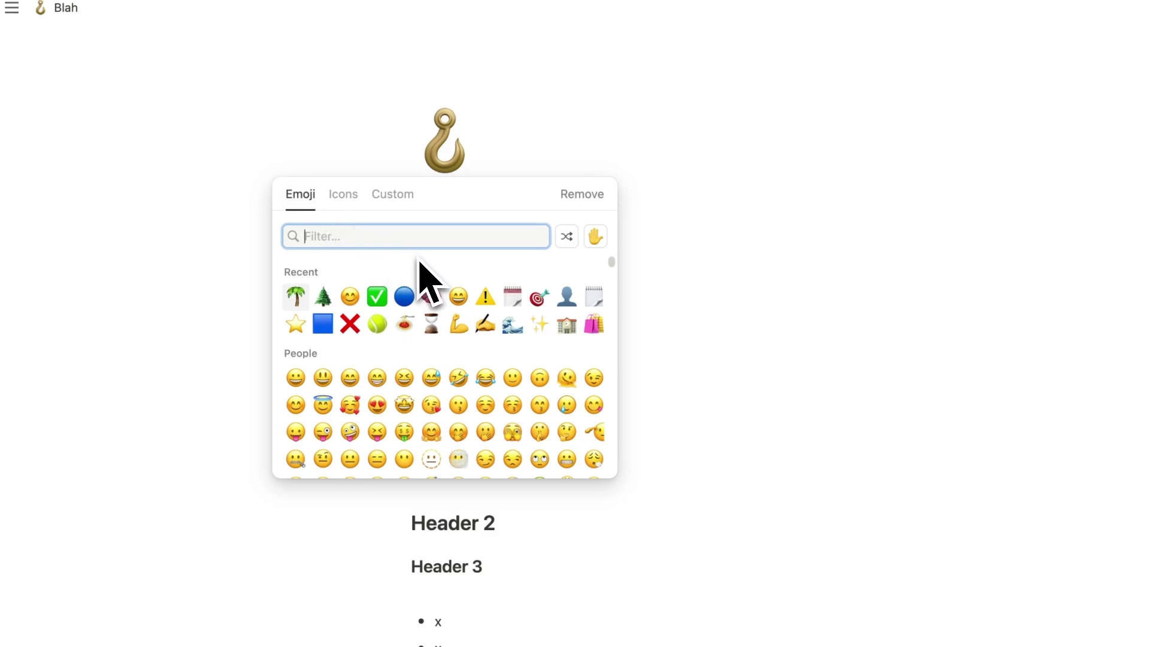
left_click(539, 297)
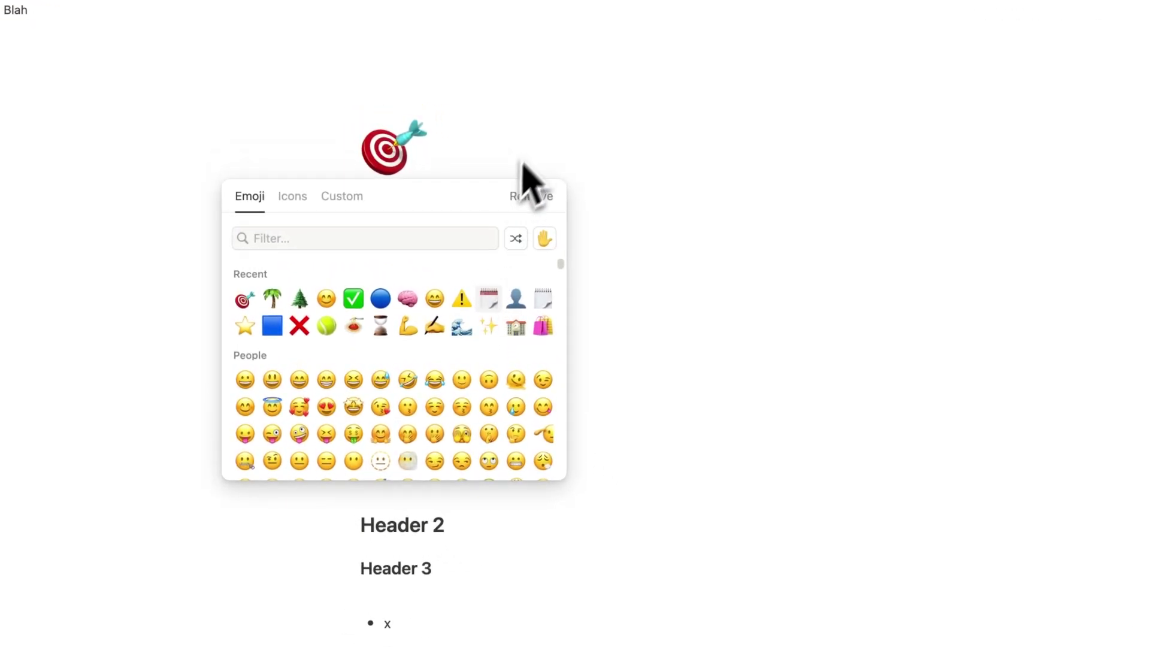
Close the icon picker, check the "Blah" page's icon in the sidebar, and view the icon options again without changing them.
left_click(539, 154)
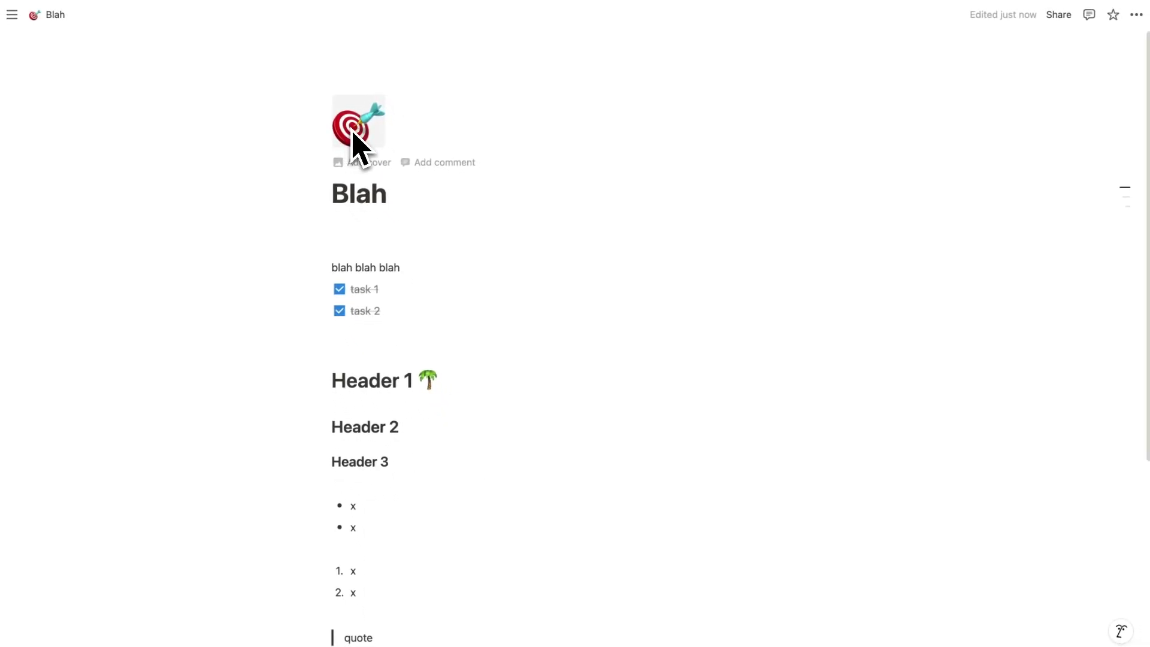
mouse_move(35, 42)
left_click(12, 14)
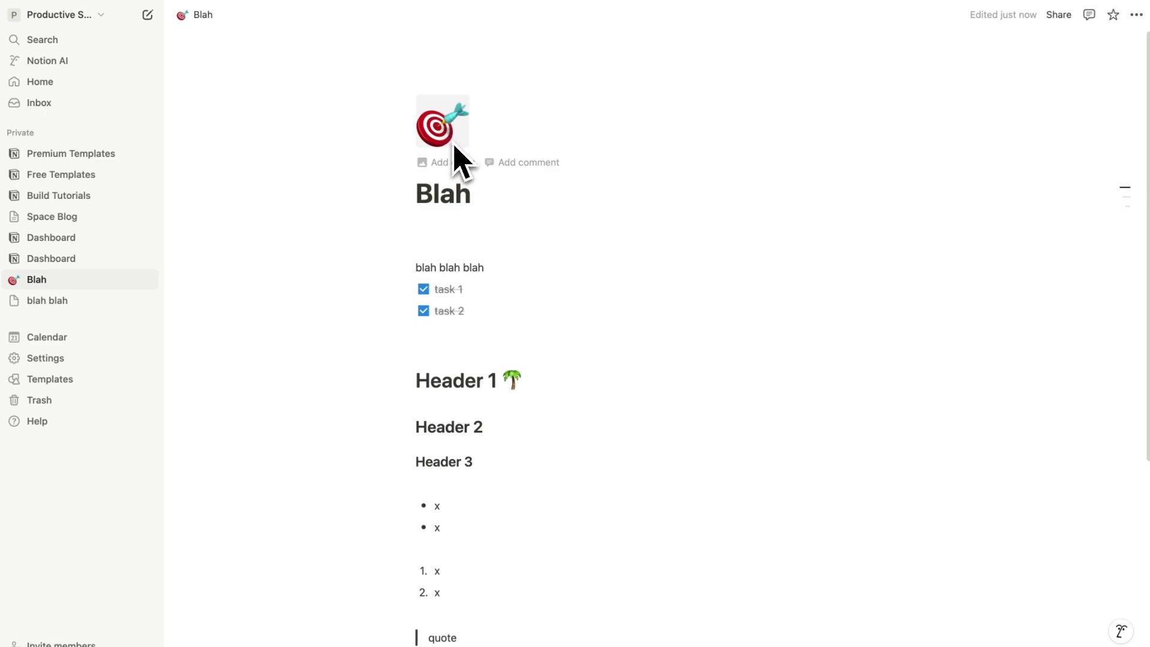
key("super+backslash")
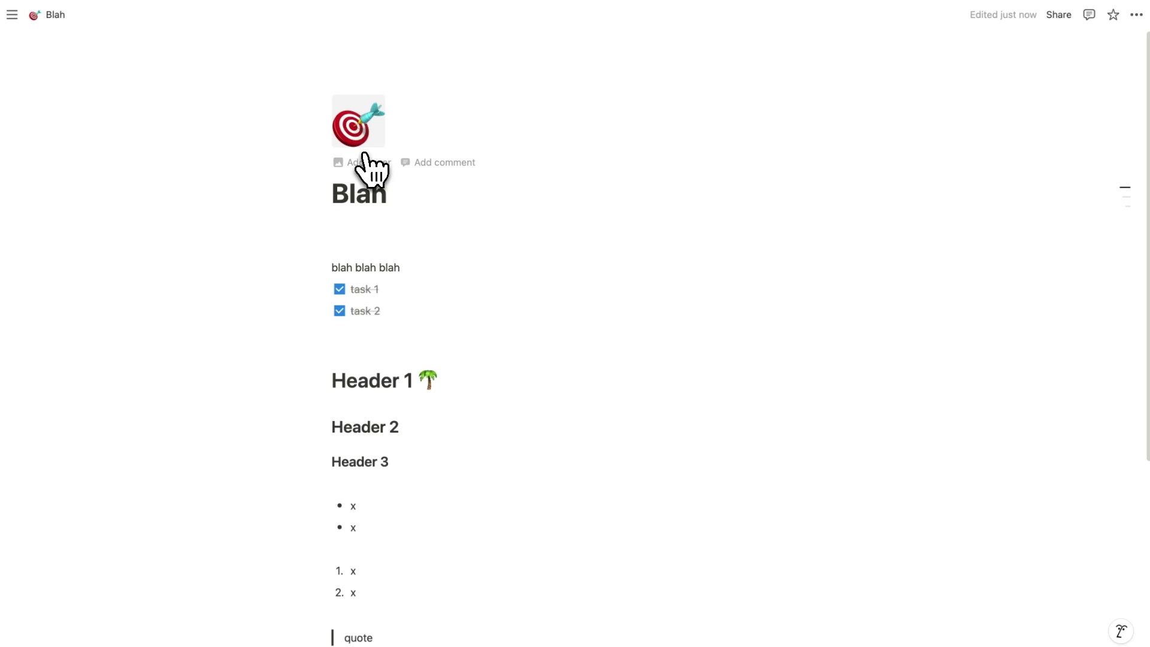
left_click(364, 132)
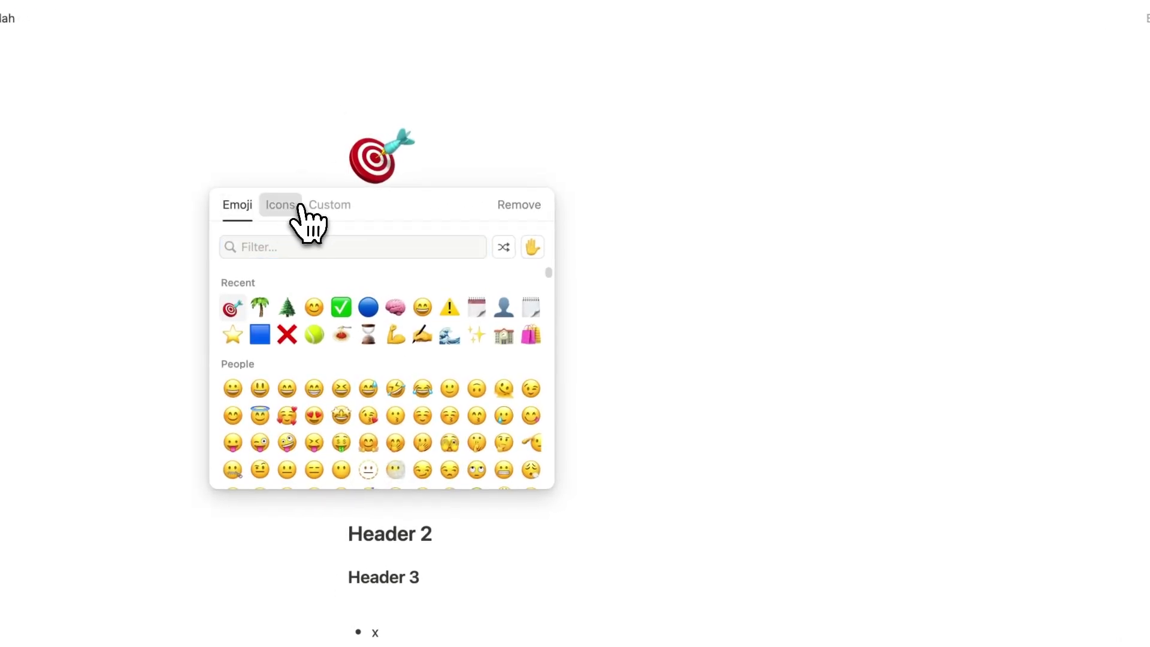
left_click(544, 179)
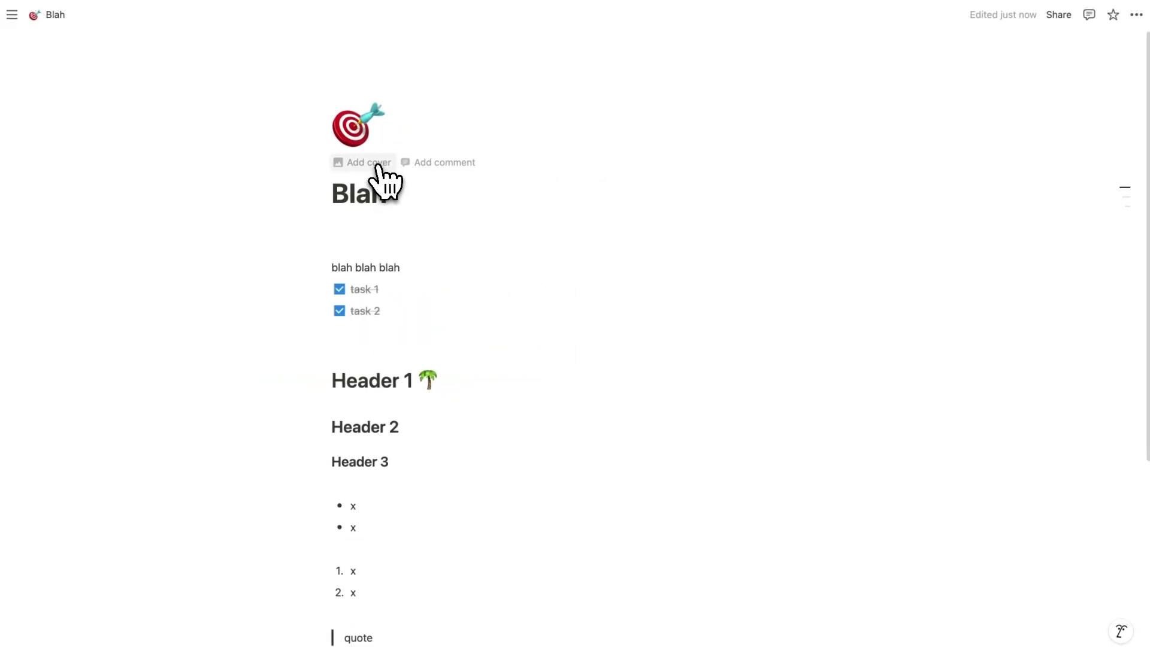
Add a cover to the "Blah" page and browse the gallery of colors, gradients and images available for replacing it.
left_click(376, 166)
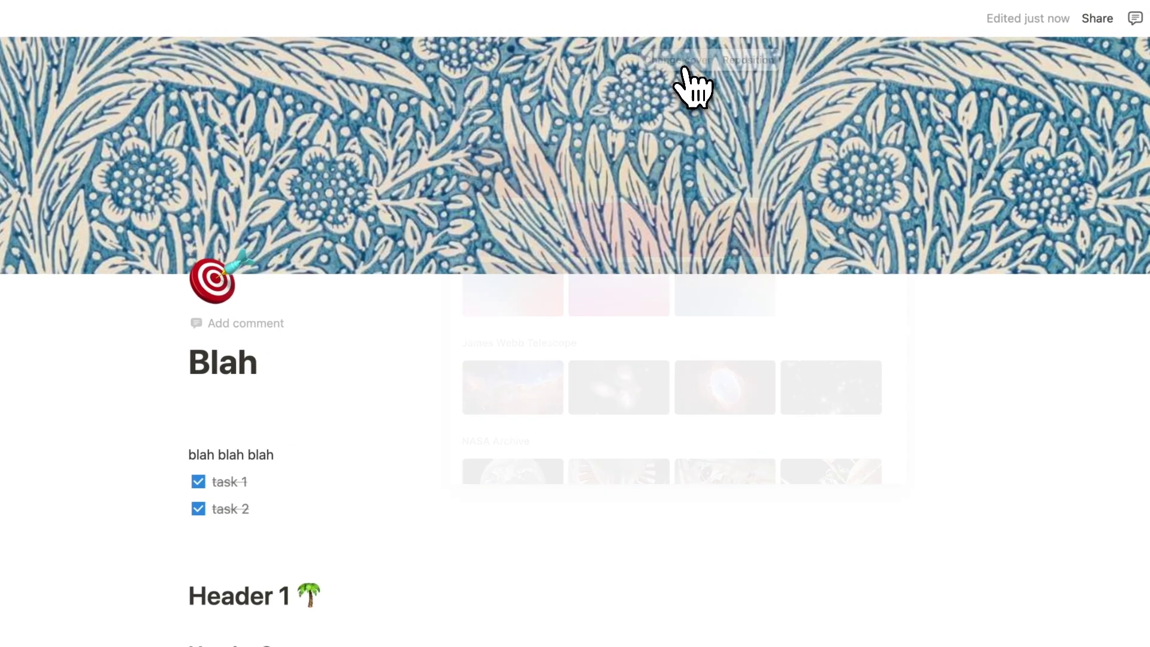
left_click(680, 61)
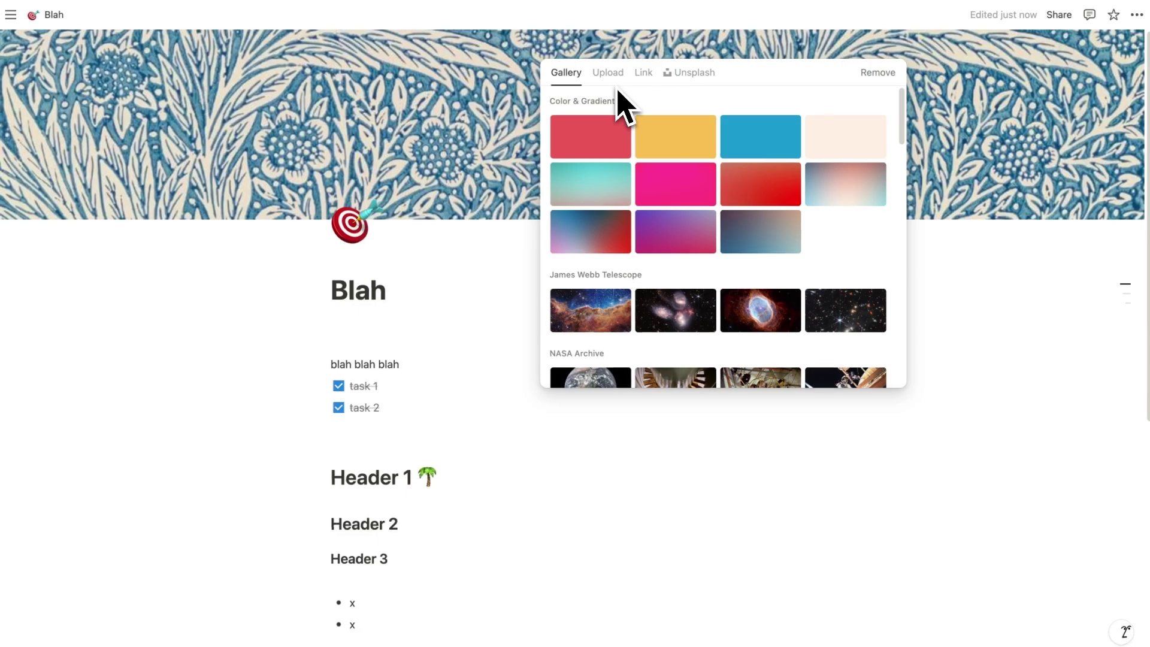
scroll(636, 150, "down", 20)
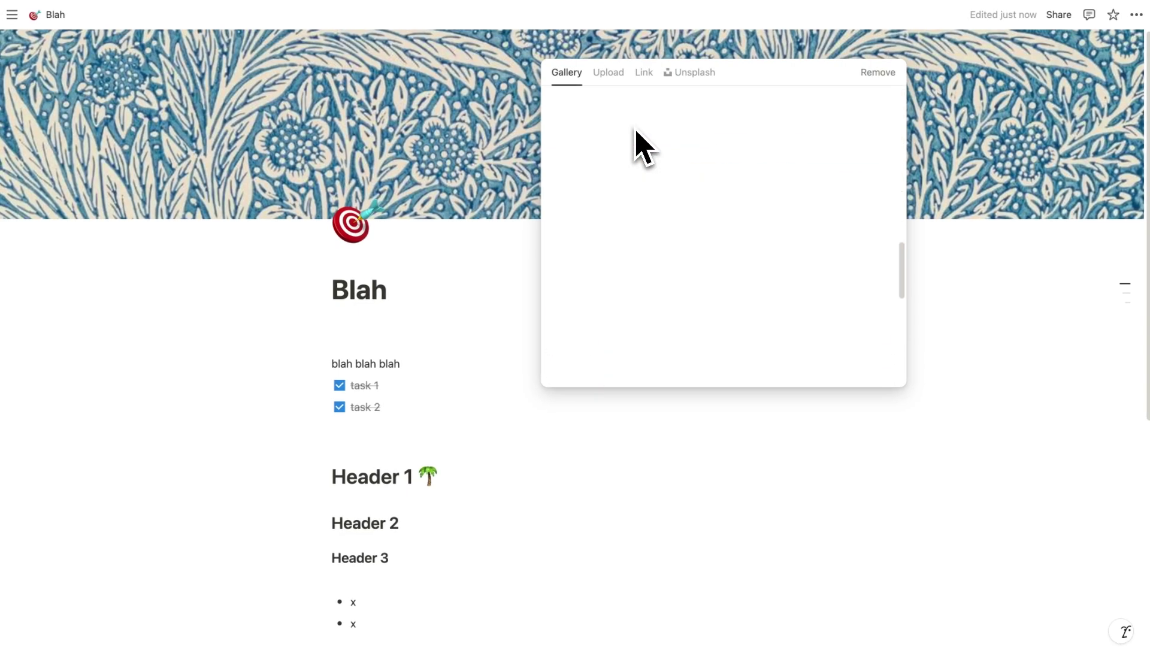
scroll(688, 218, "down", 5)
scroll(713, 255, "up", 20)
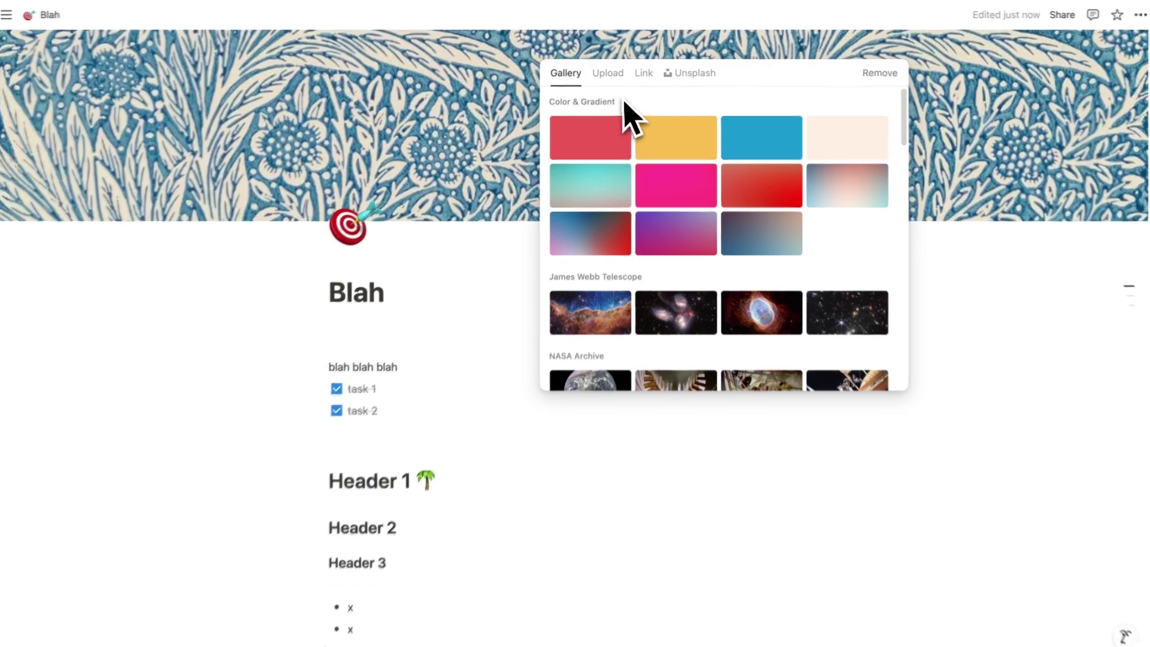
Review the upload and link cover sources, and replace the cover with a pink-and-purple cloud photo by searching Unsplash for "sky".
left_click(609, 73)
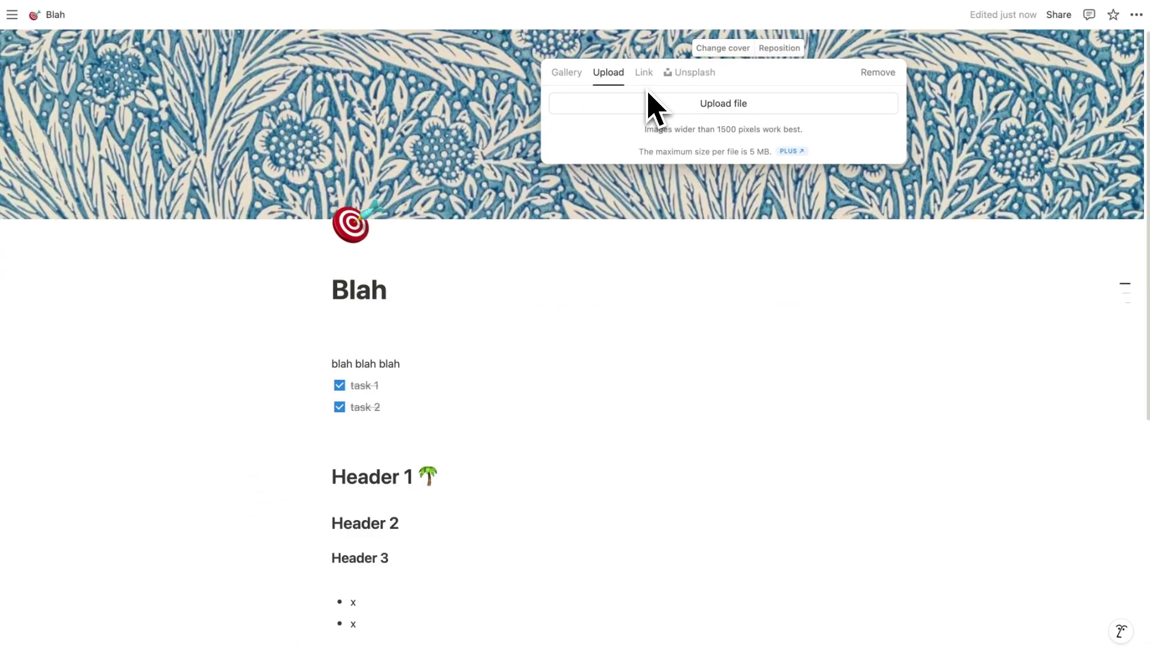
left_click(645, 84)
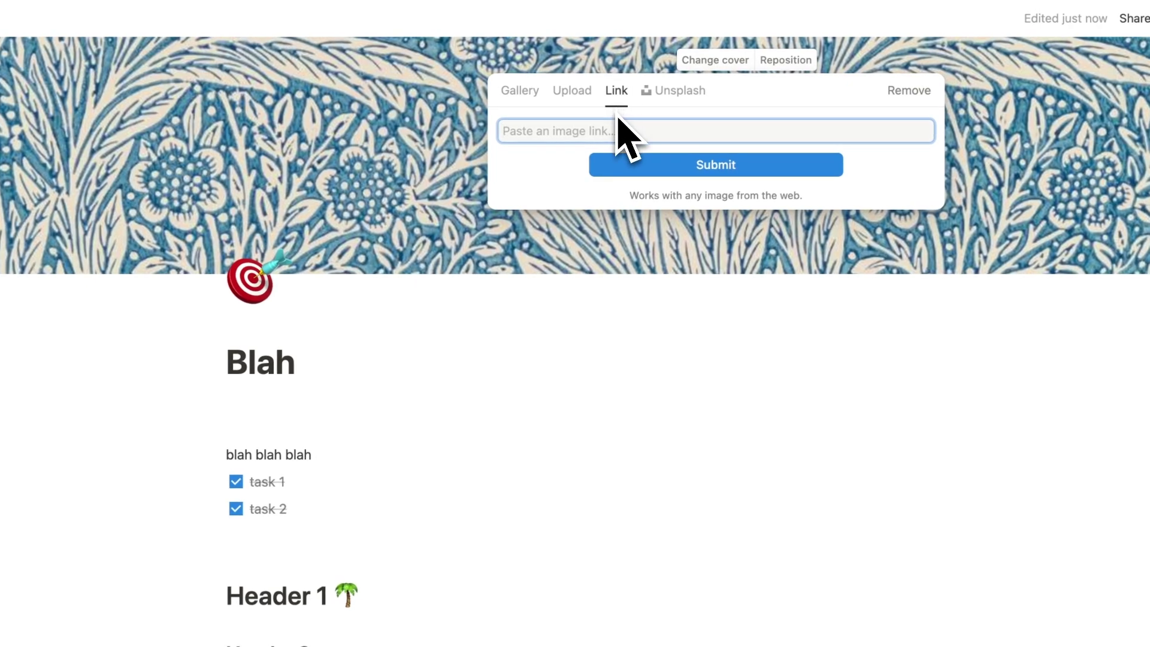
left_click(664, 98)
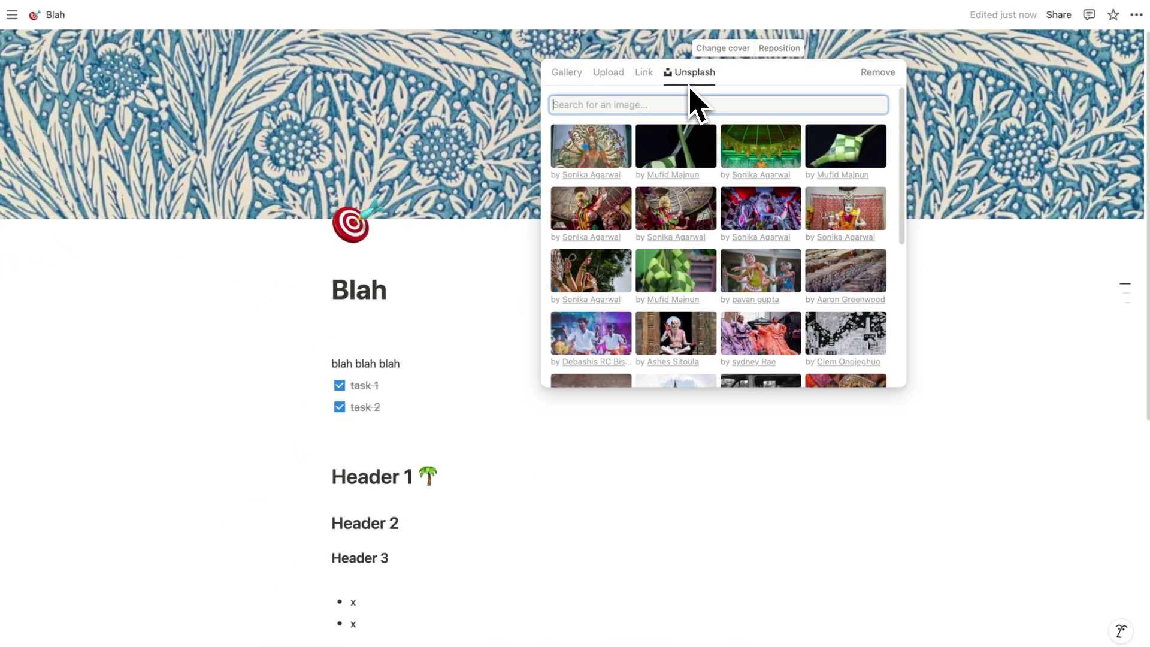
type("sky")
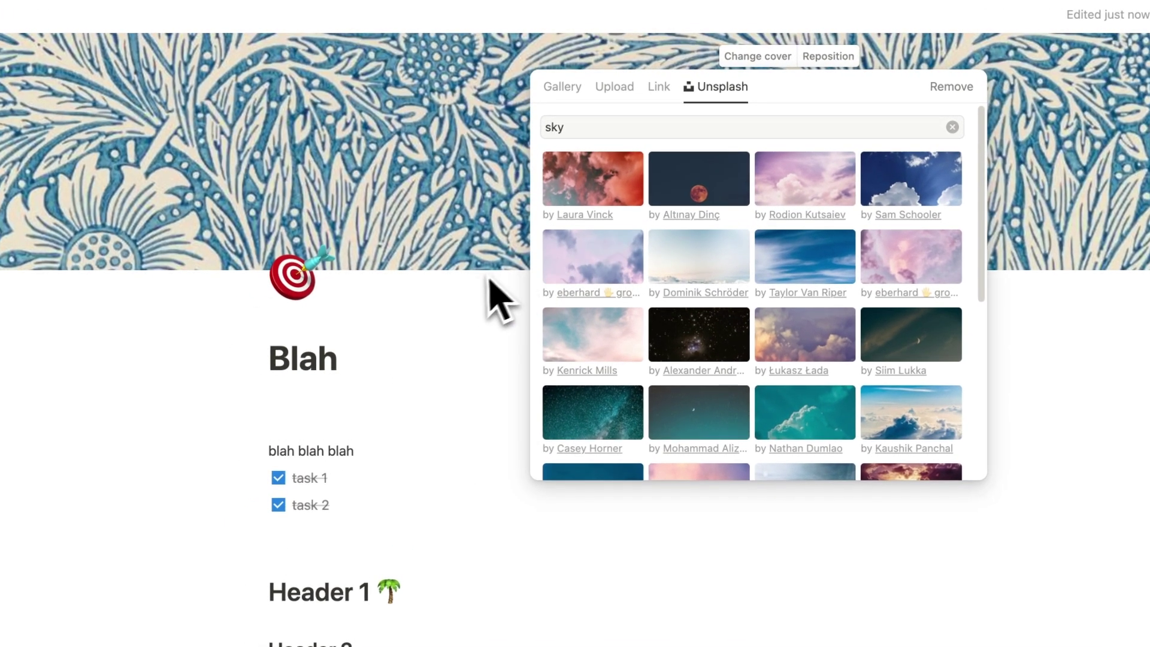
left_click(592, 263)
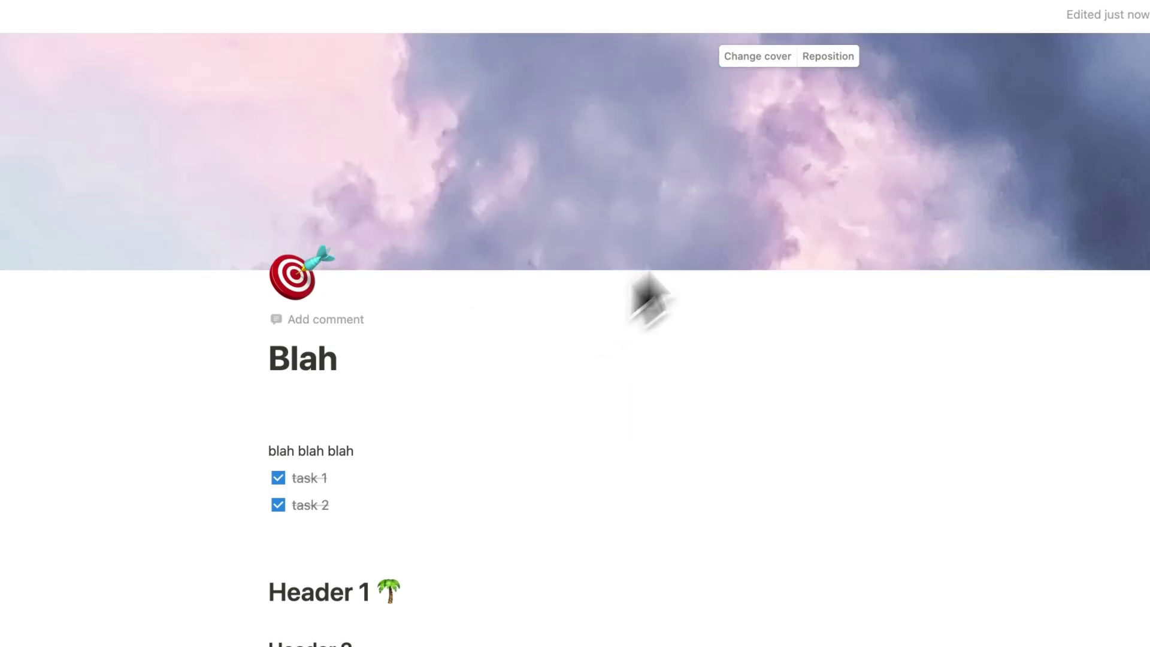
scroll(599, 239, "down", 2)
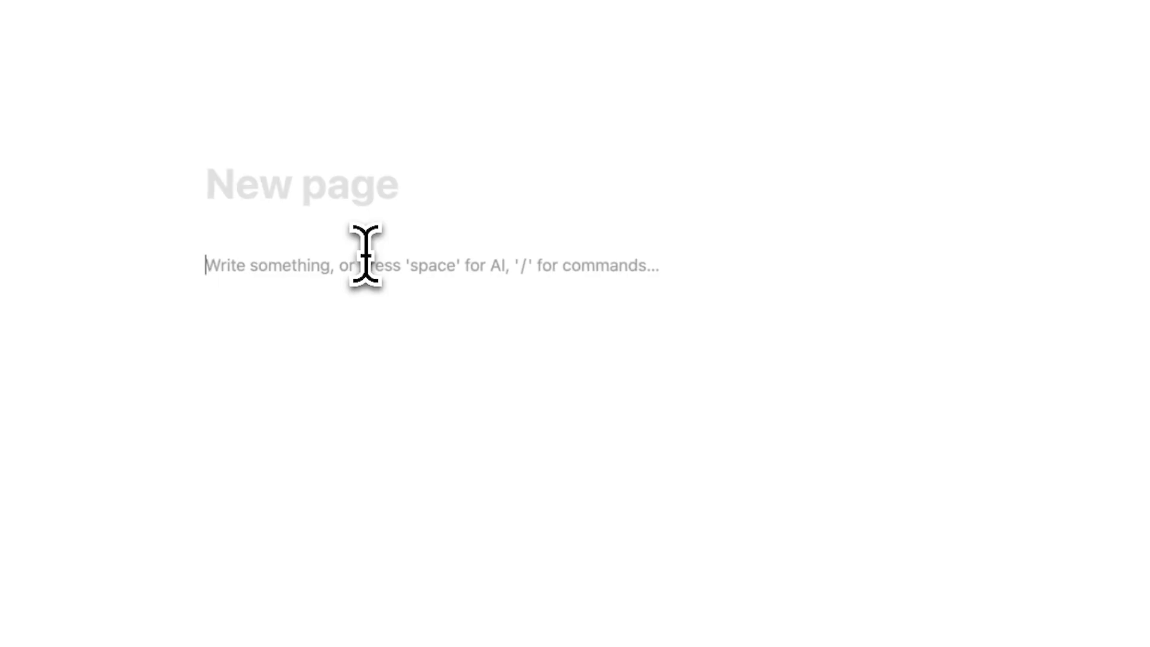
Write "blah" in the body of the new page, select the word, and view its link options without adding a link.
type("blah")
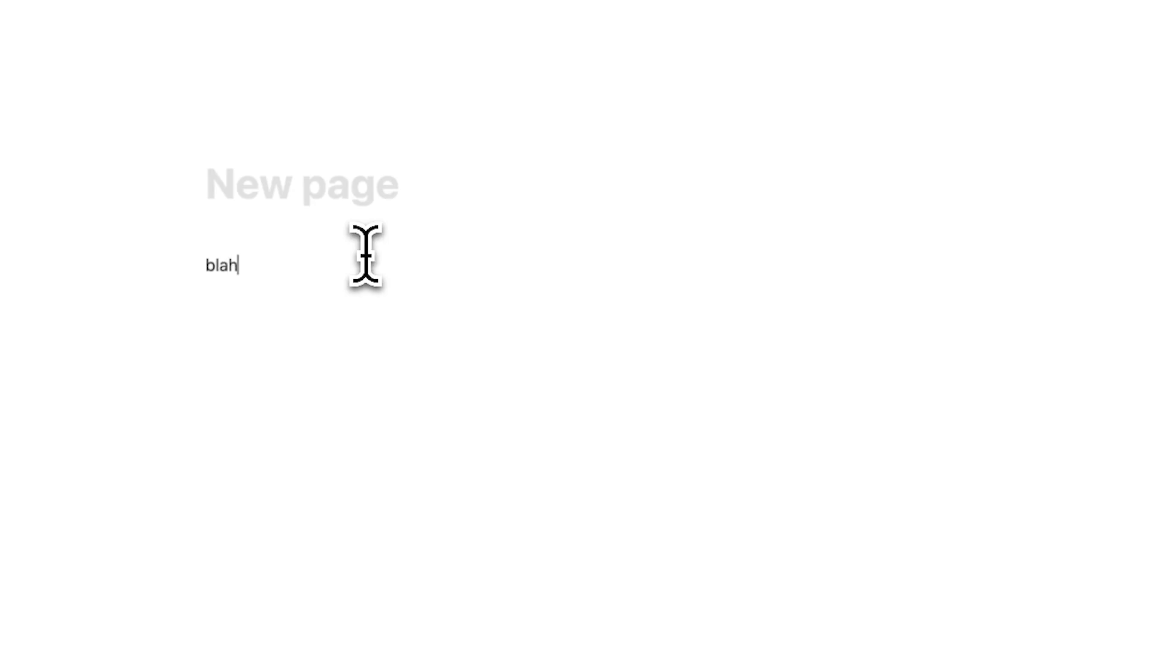
left_click_drag(239, 265, 207, 266)
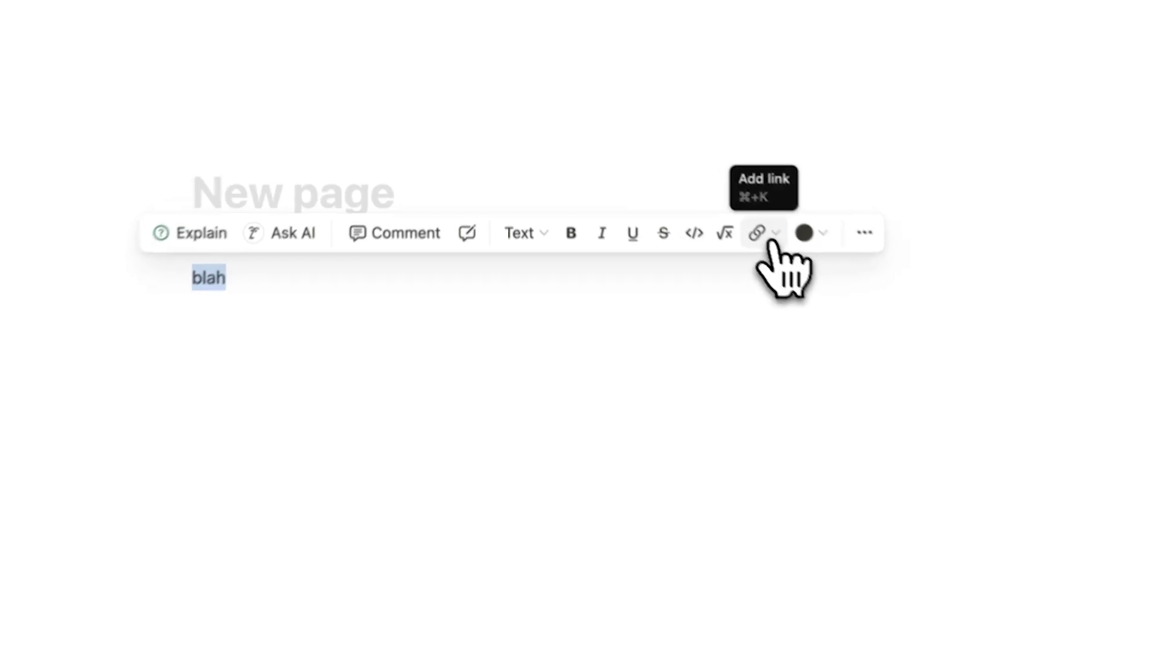
left_click(758, 229)
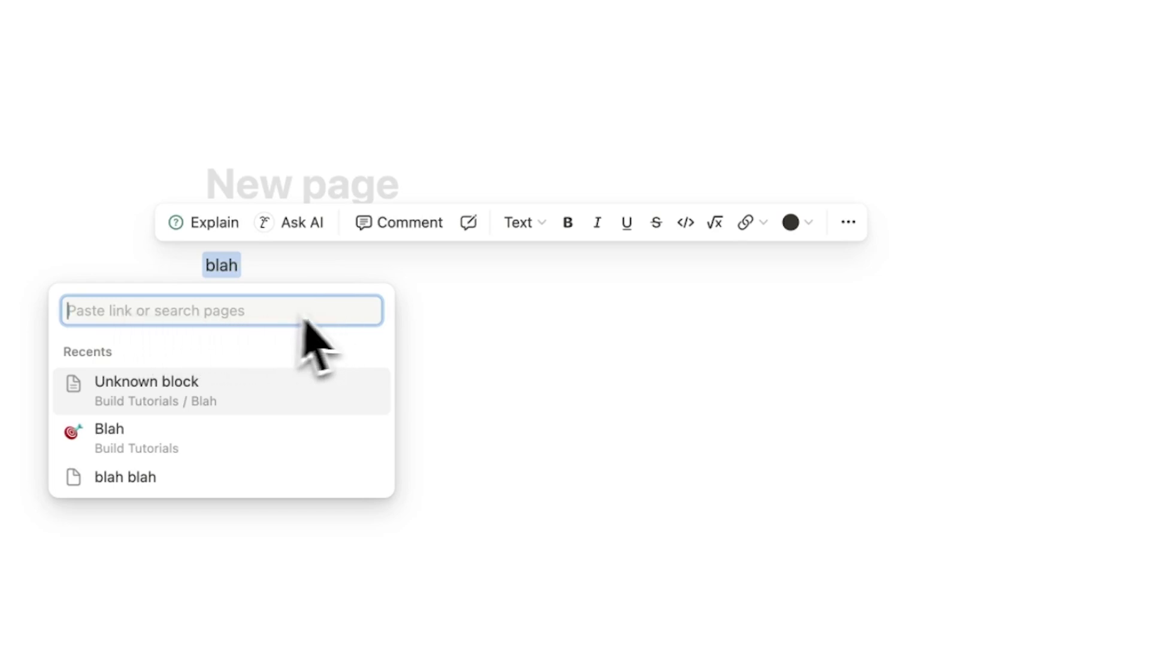
key("Escape")
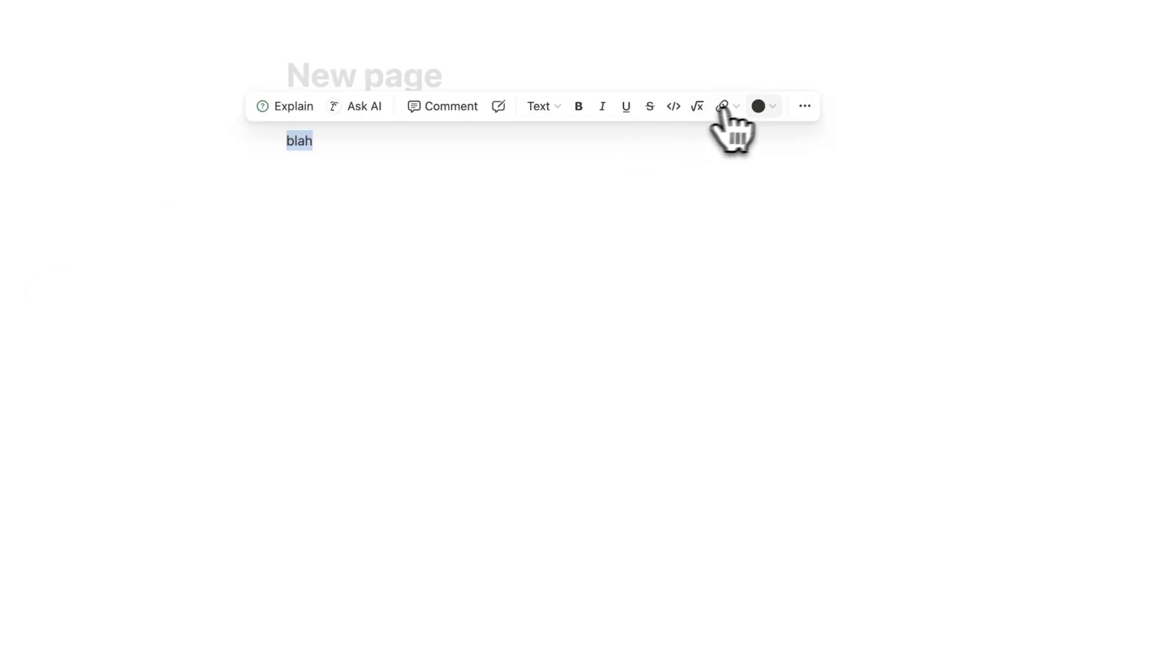
Give the word "blah" orange text and a yellow background.
left_click(790, 222)
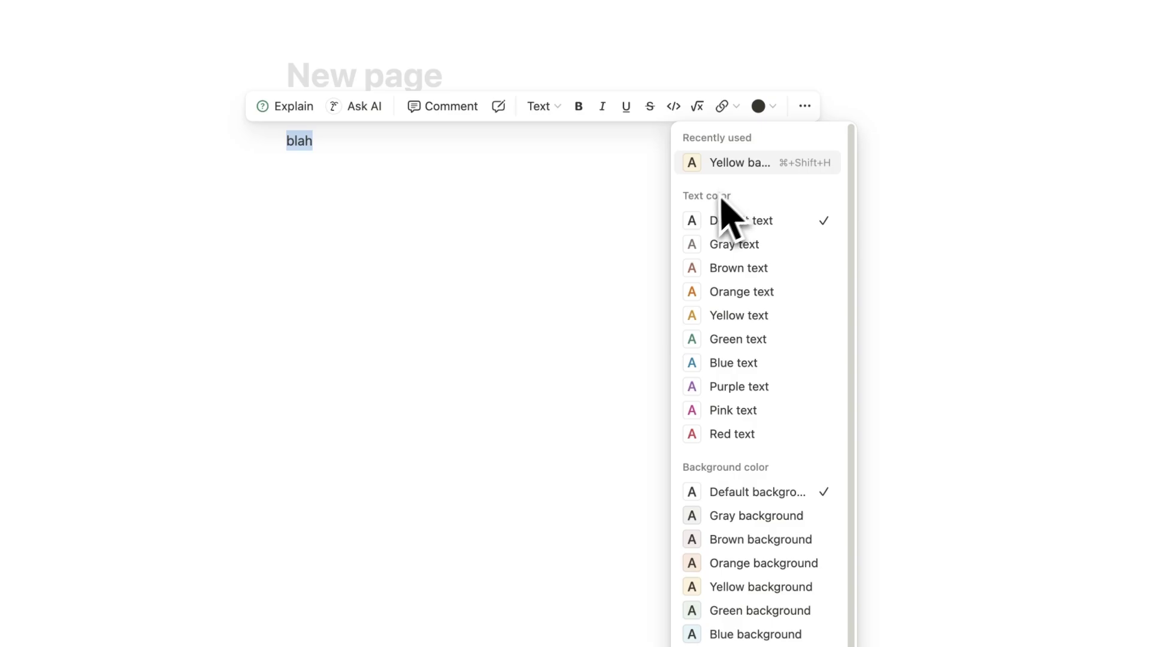
left_click(745, 291)
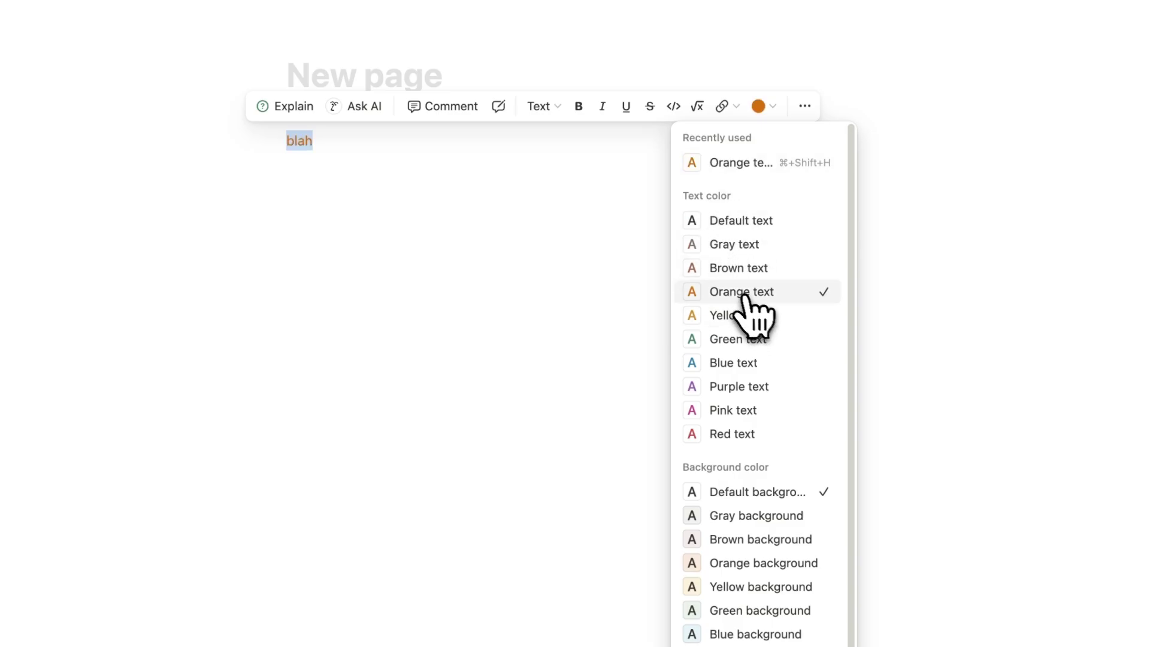
left_click(311, 142)
double_click(354, 139)
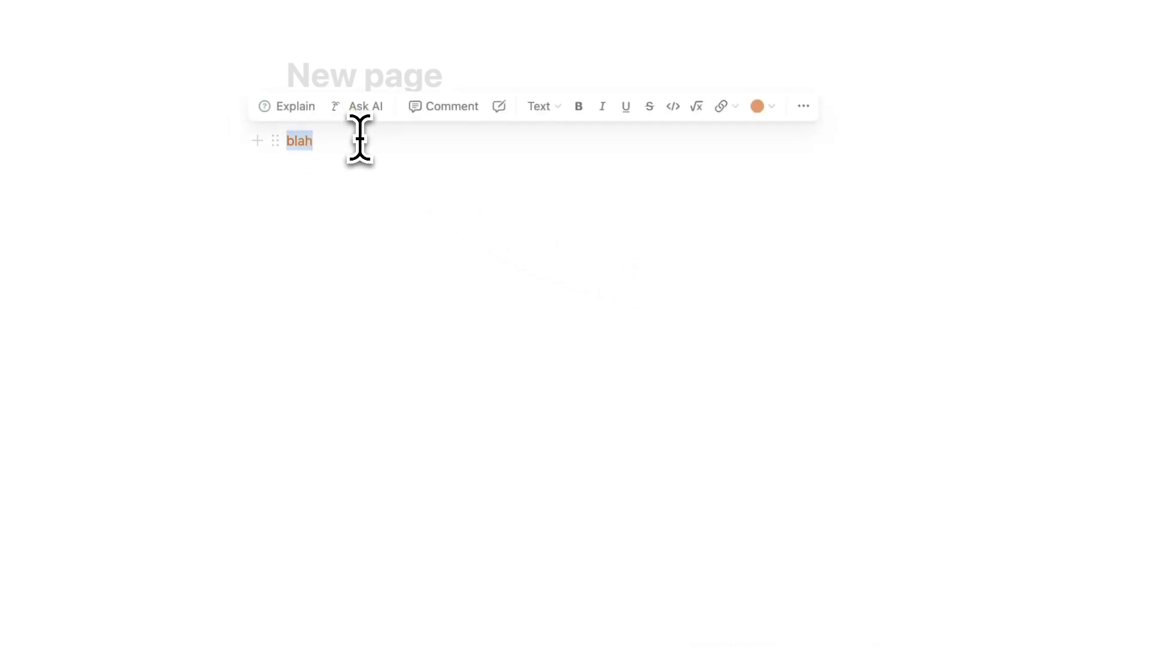
left_click(758, 106)
scroll(749, 461, "down", 1)
left_click(761, 560)
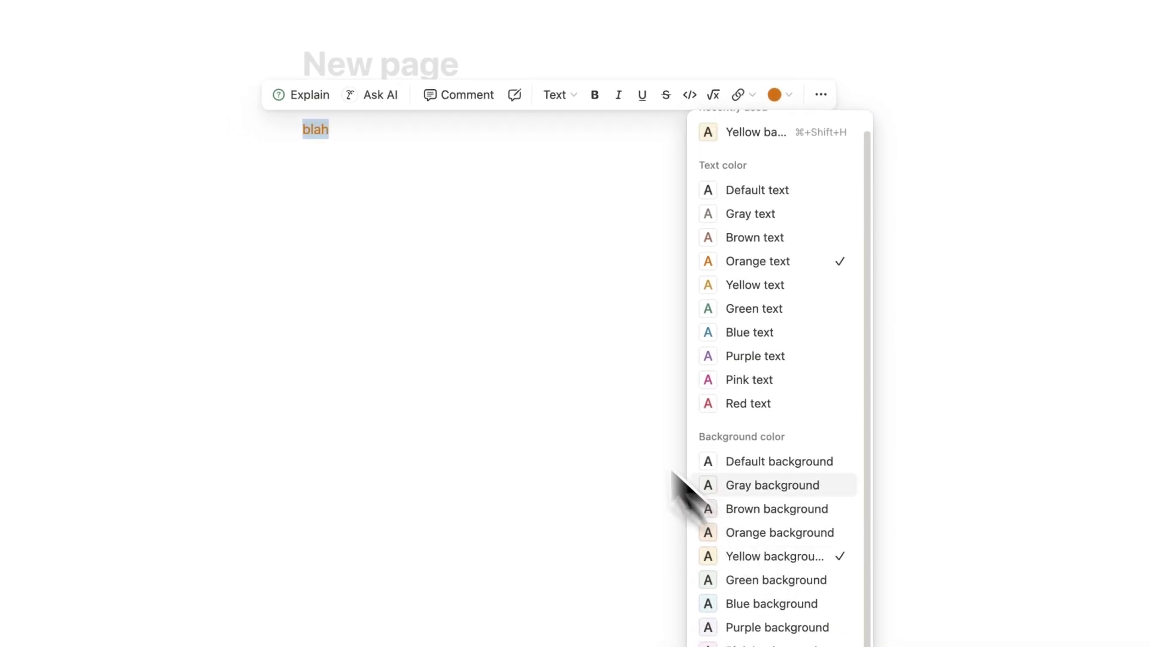
left_click(336, 144)
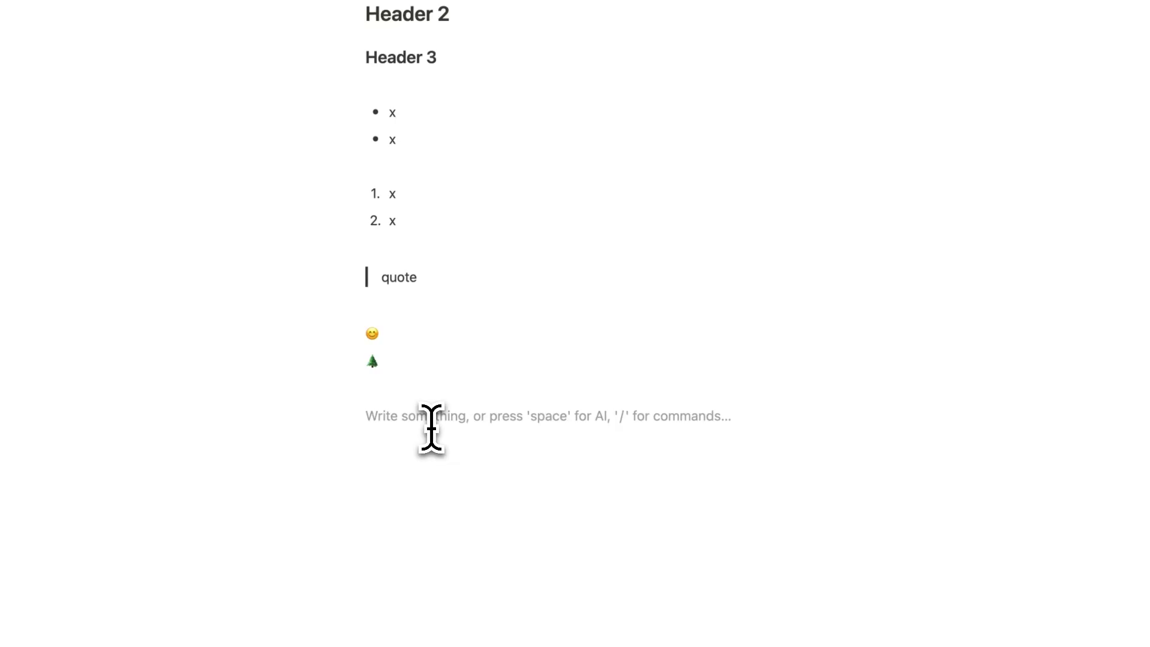
Insert a simple table below the evergreen tree emoji on the "Blah" page and widen it to four columns.
type("/")
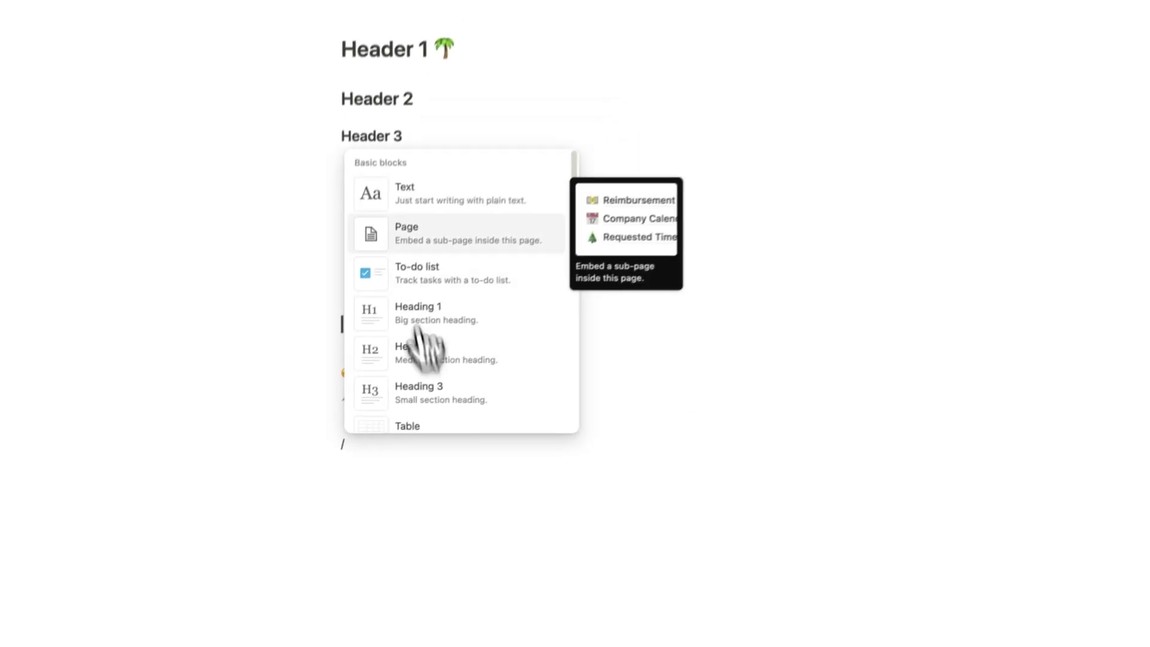
scroll(491, 197, "down", 3)
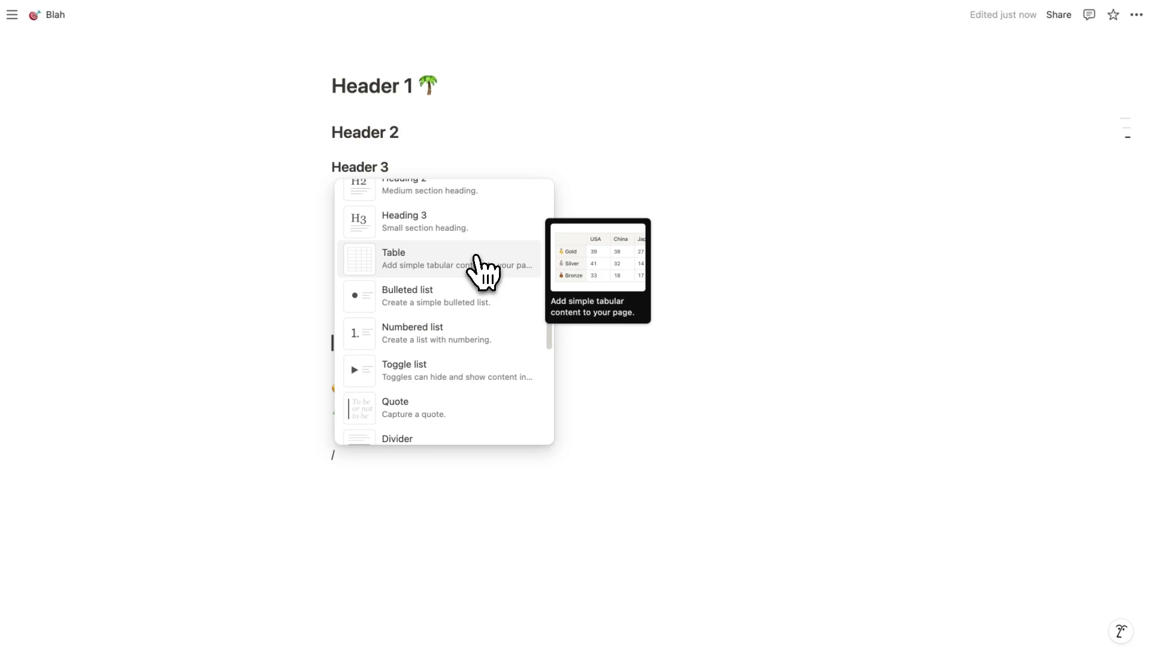
left_click(475, 259)
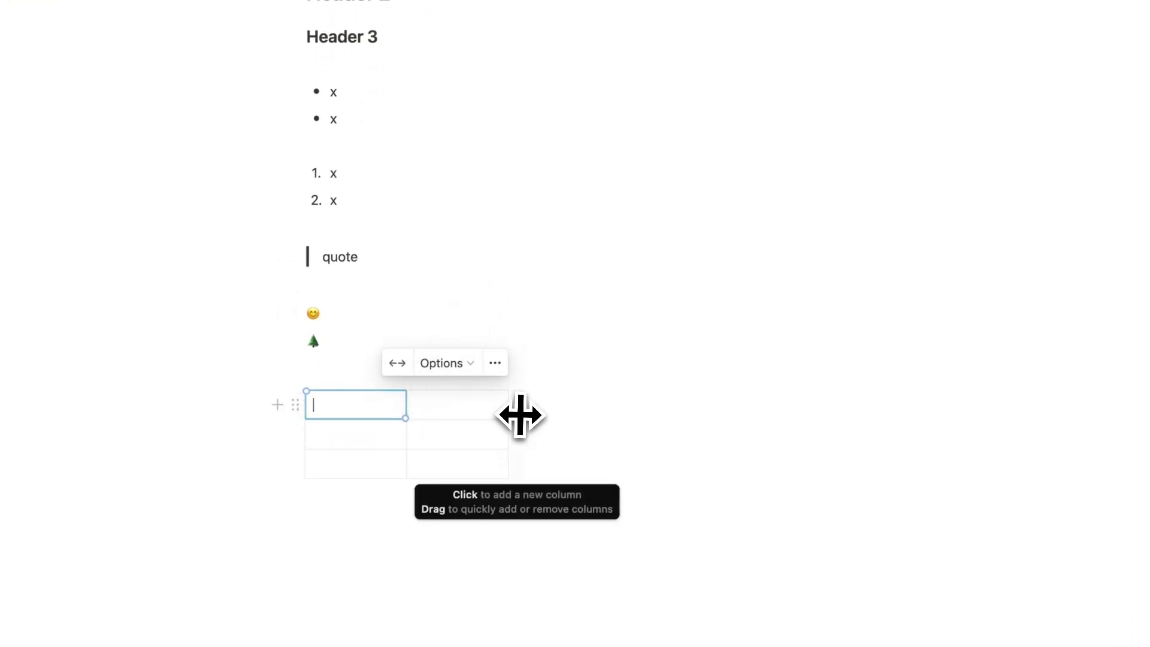
left_click_drag(518, 413, 558, 418)
left_click_drag(631, 424, 648, 422)
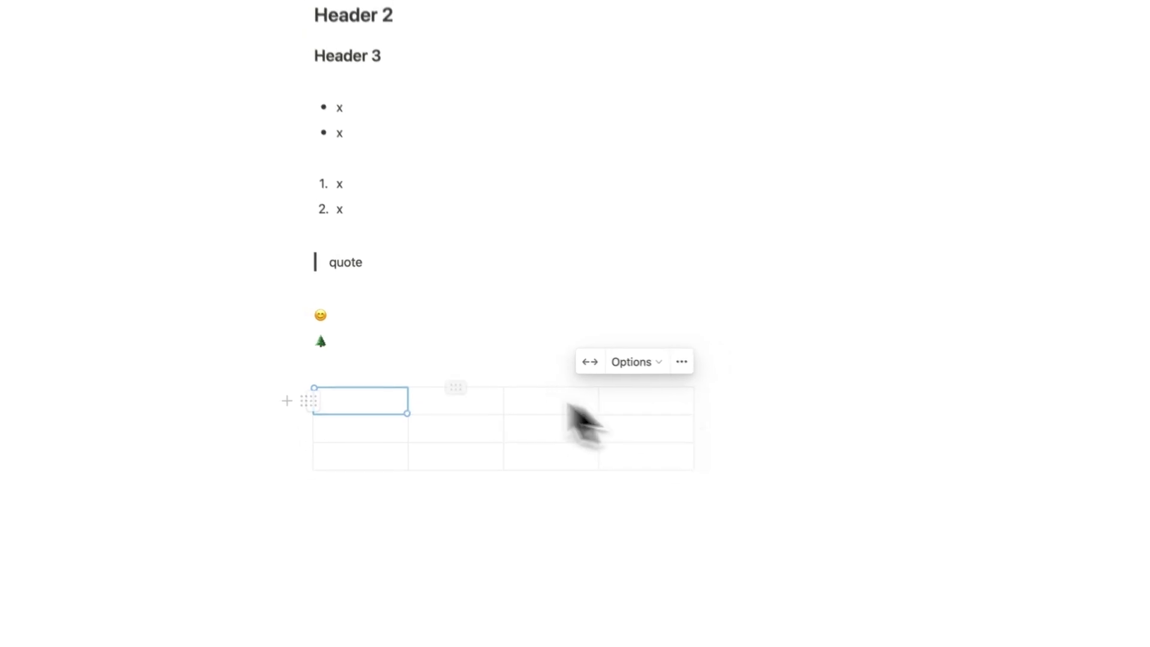
left_click(612, 479)
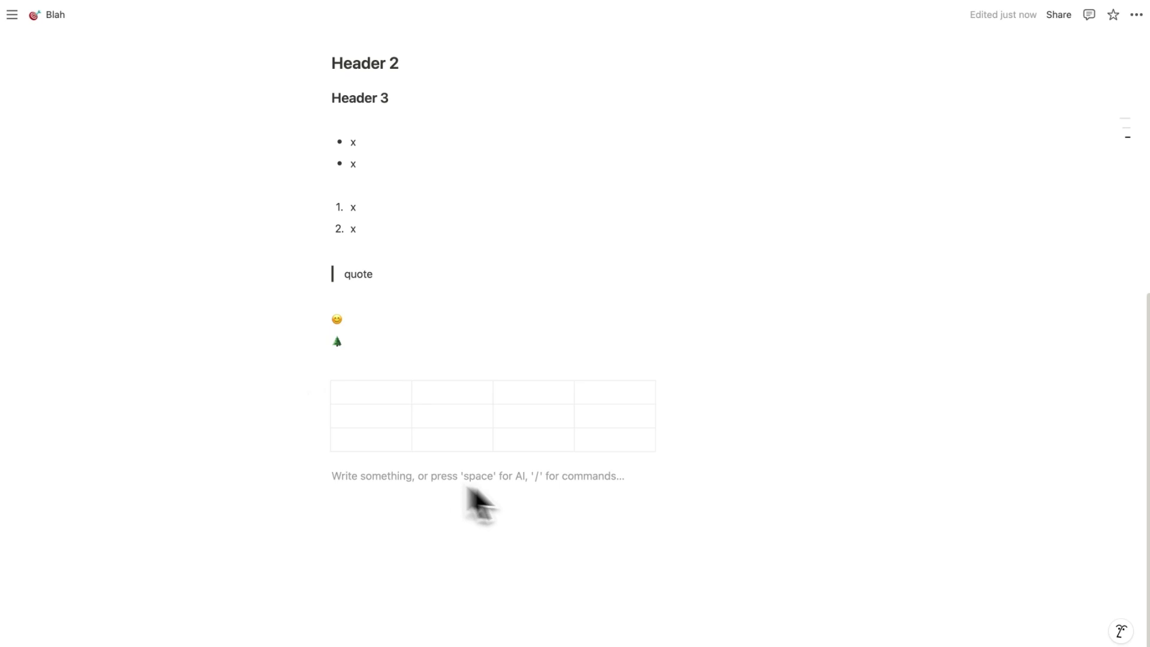
Extend the table to five columns and enter "Name" in its first cell.
left_click(436, 397)
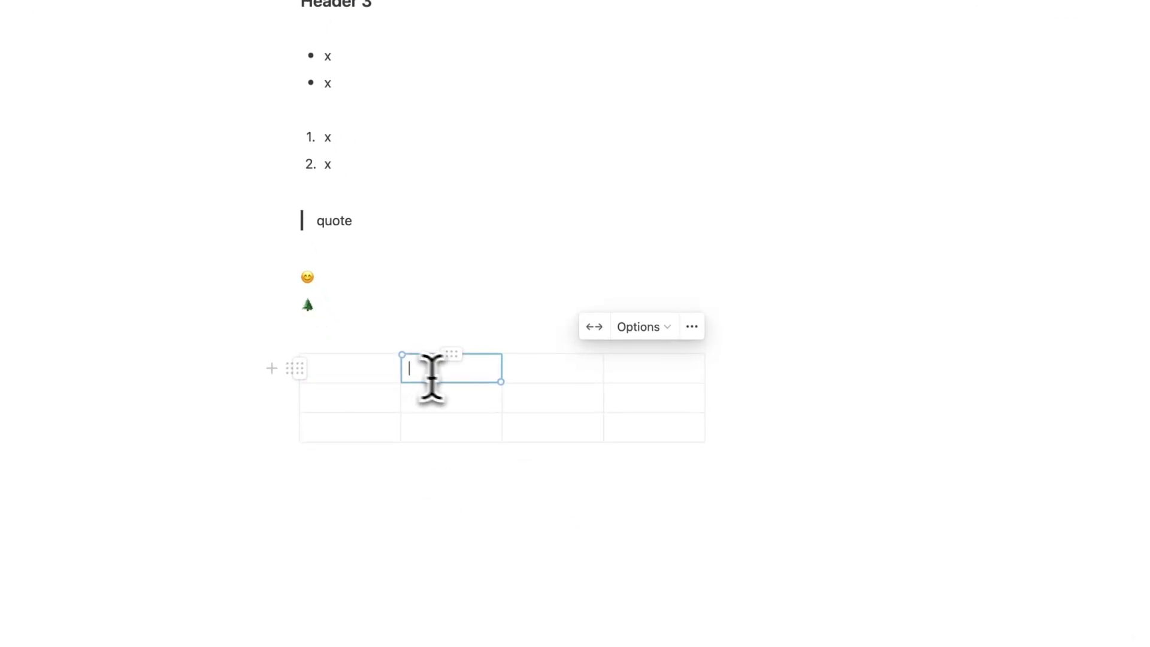
key("Tab")
key("Tab")
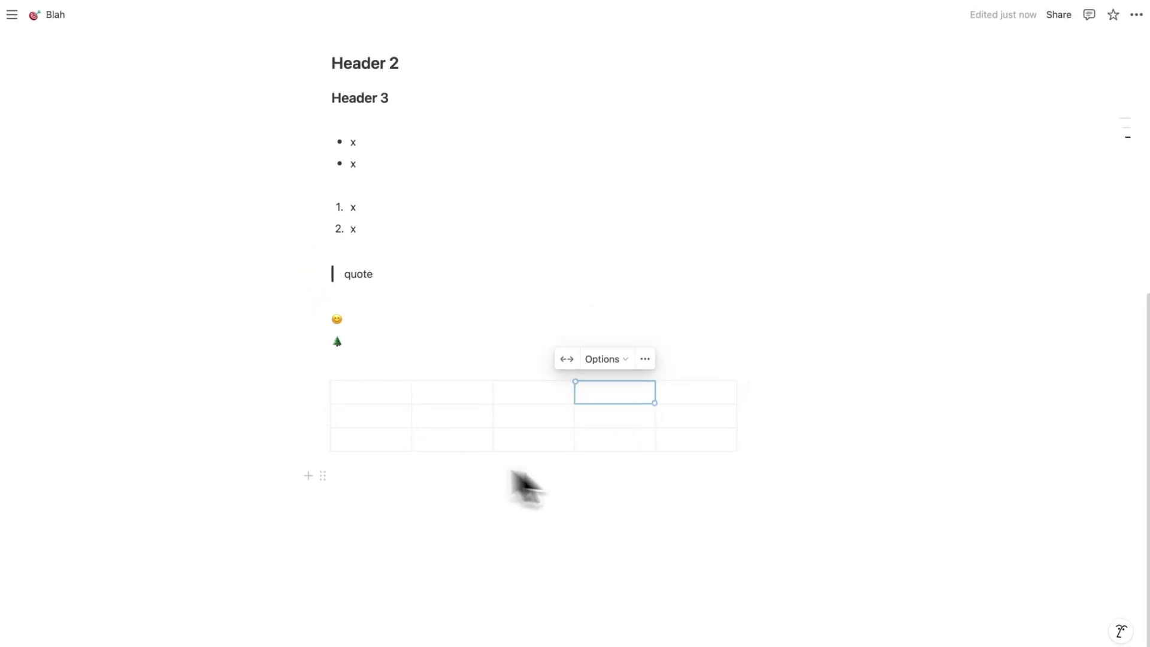
left_click(377, 400)
type("Name")
left_click(448, 401)
key("Down")
left_click(380, 401)
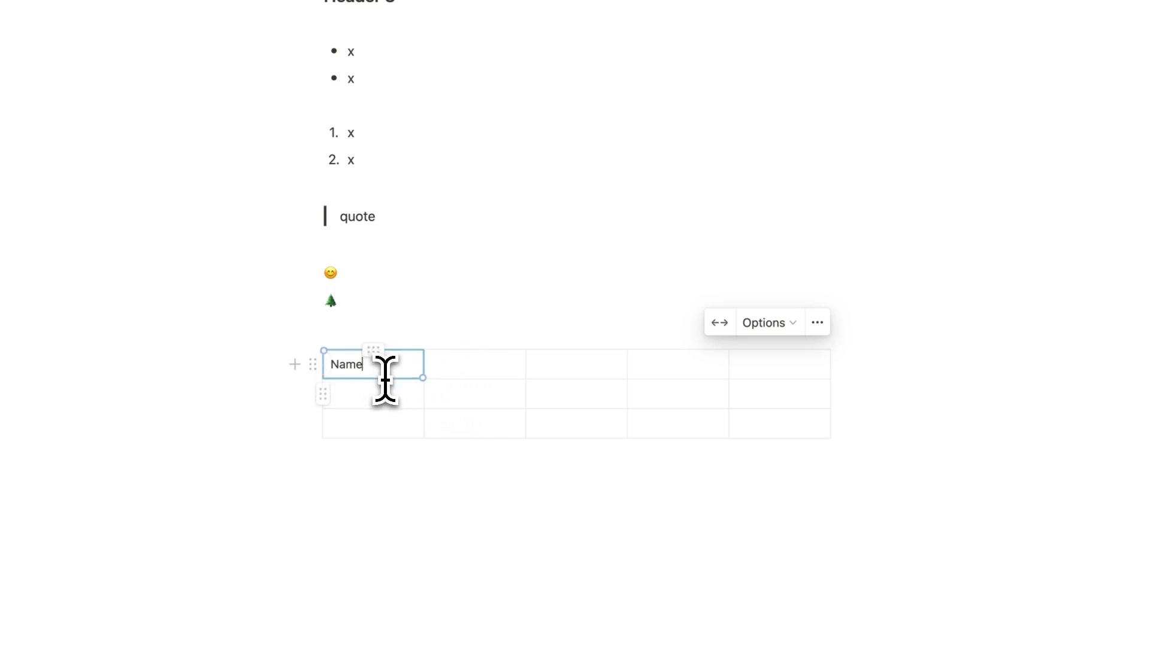
Turn the table's first row into a header row and select the second cell of the row beneath it.
left_click(323, 364)
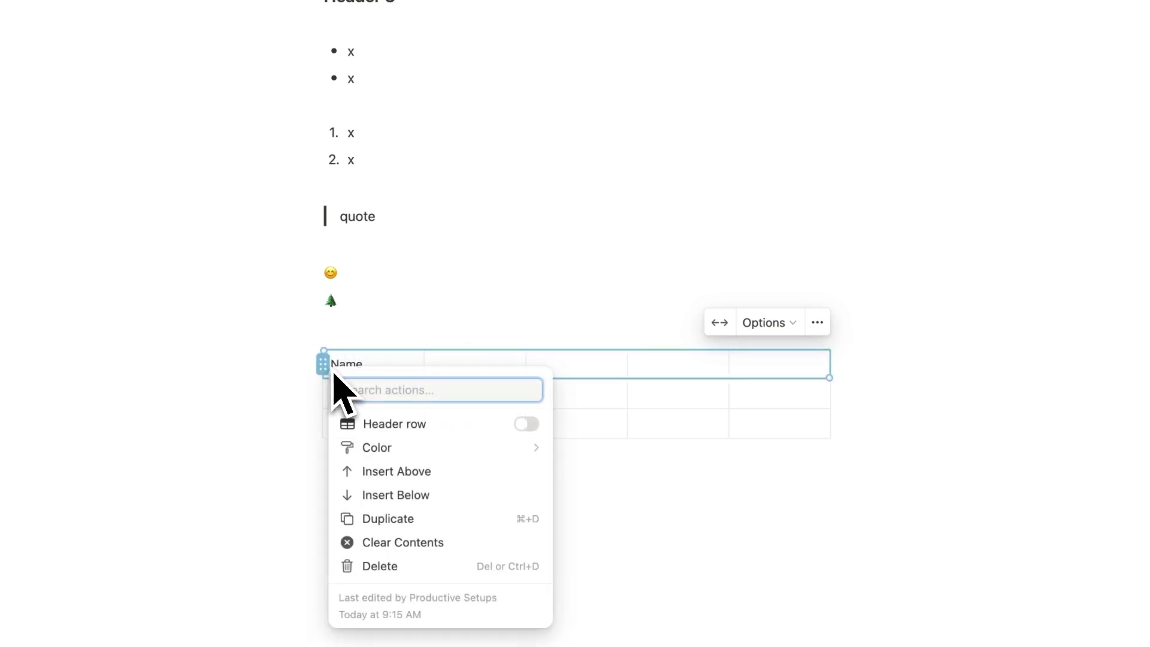
left_click(527, 424)
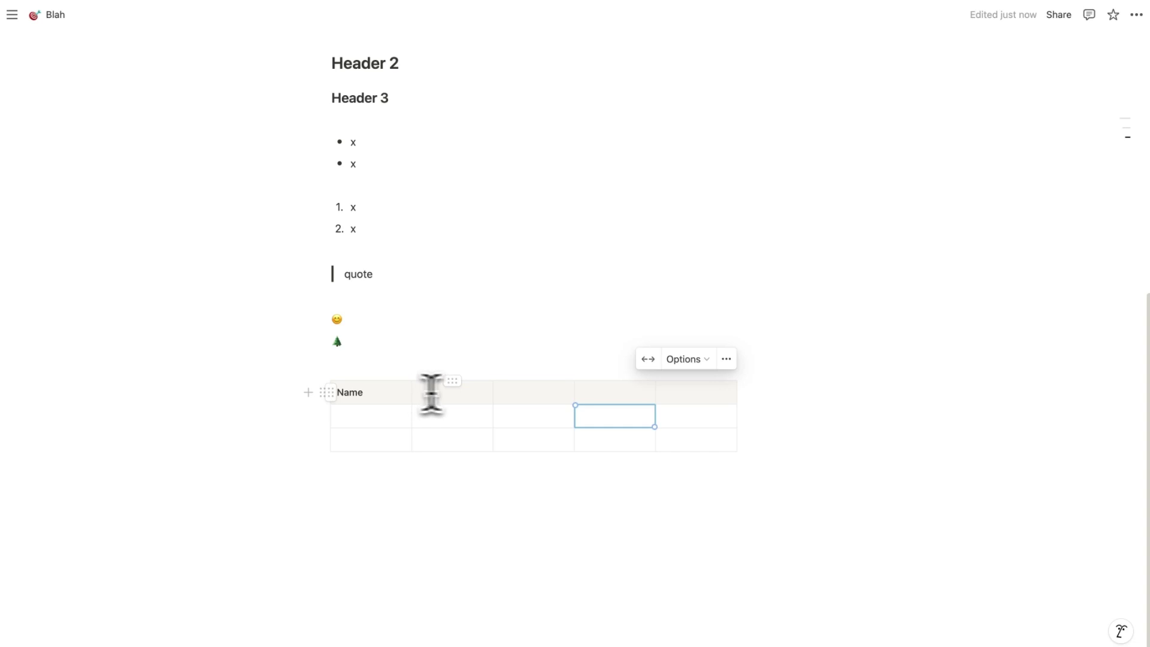
left_click(456, 413)
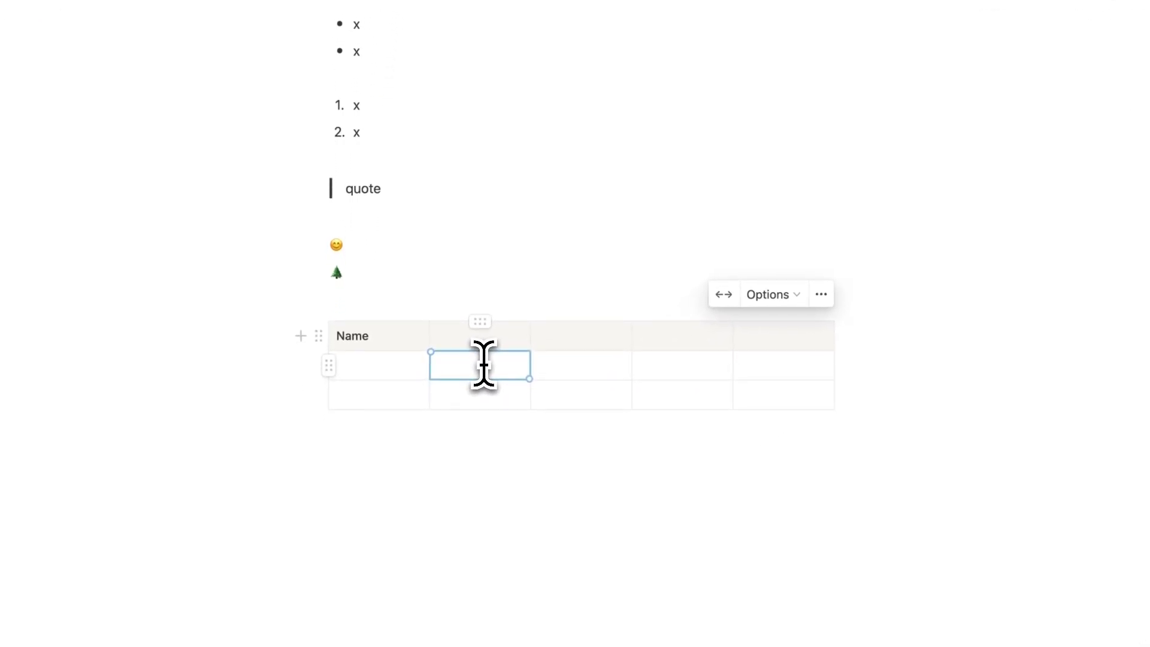
Enter "Word" in the second cell of the row beneath the header and give that row a yellow background.
type("Word")
left_click(329, 364)
mouse_move(419, 422)
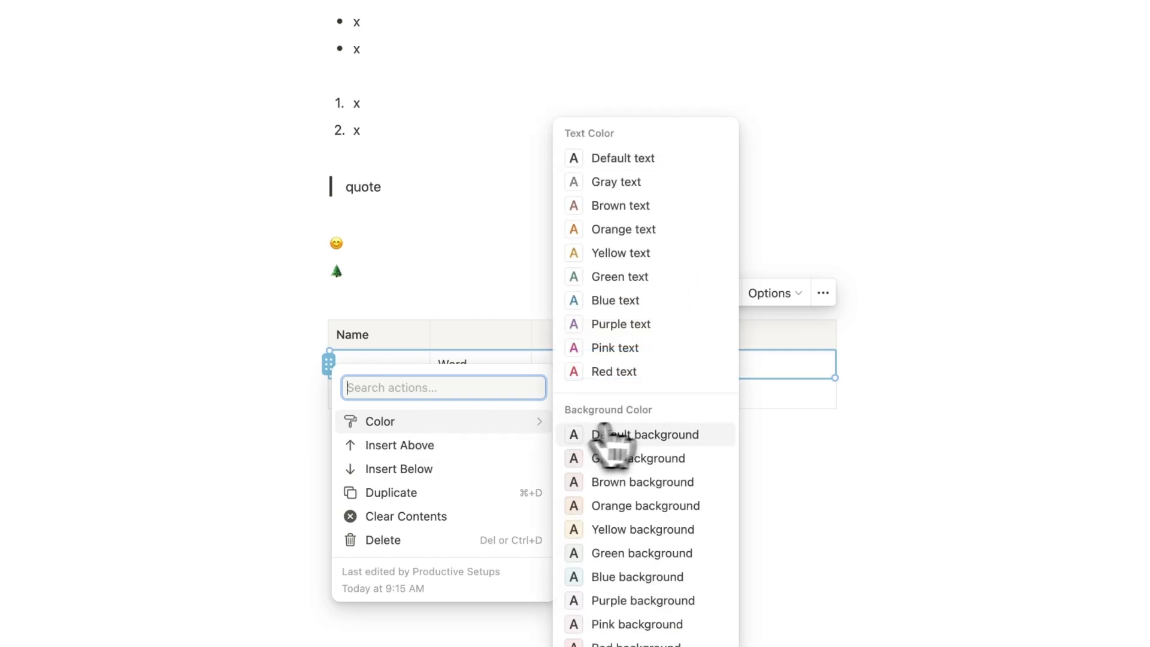
left_click(629, 530)
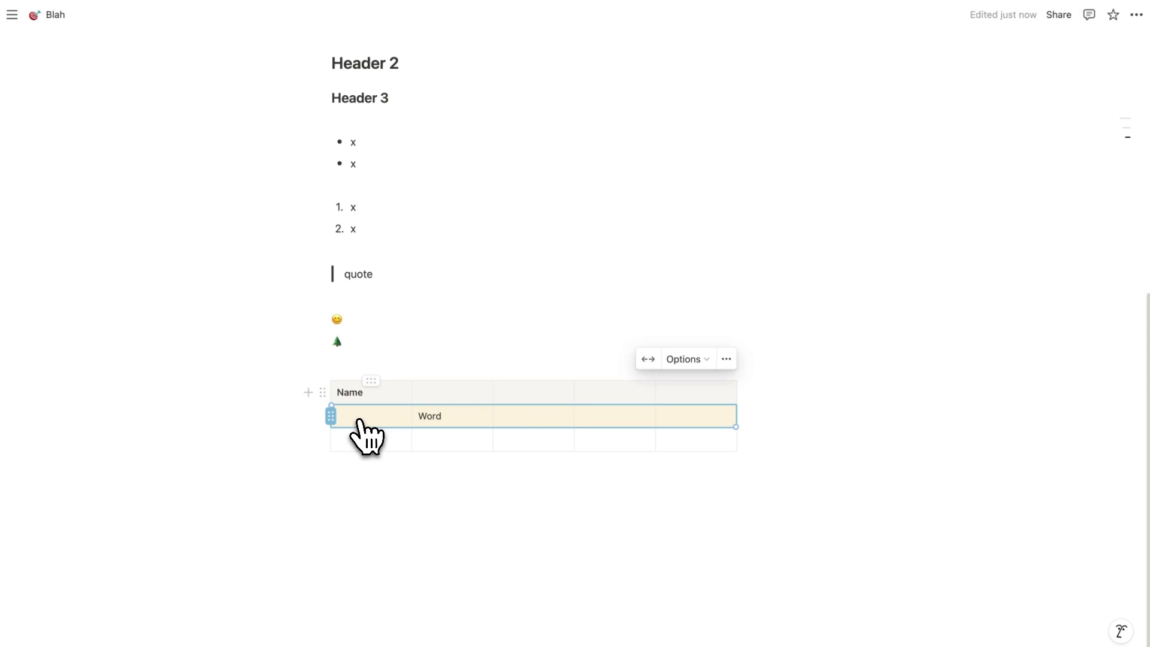
Move the yellow row down one position and enlarge the table to seven rows by seven columns.
mouse_move(331, 415)
left_mouse_down()
mouse_move(336, 446)
mouse_move(332, 434)
left_mouse_up()
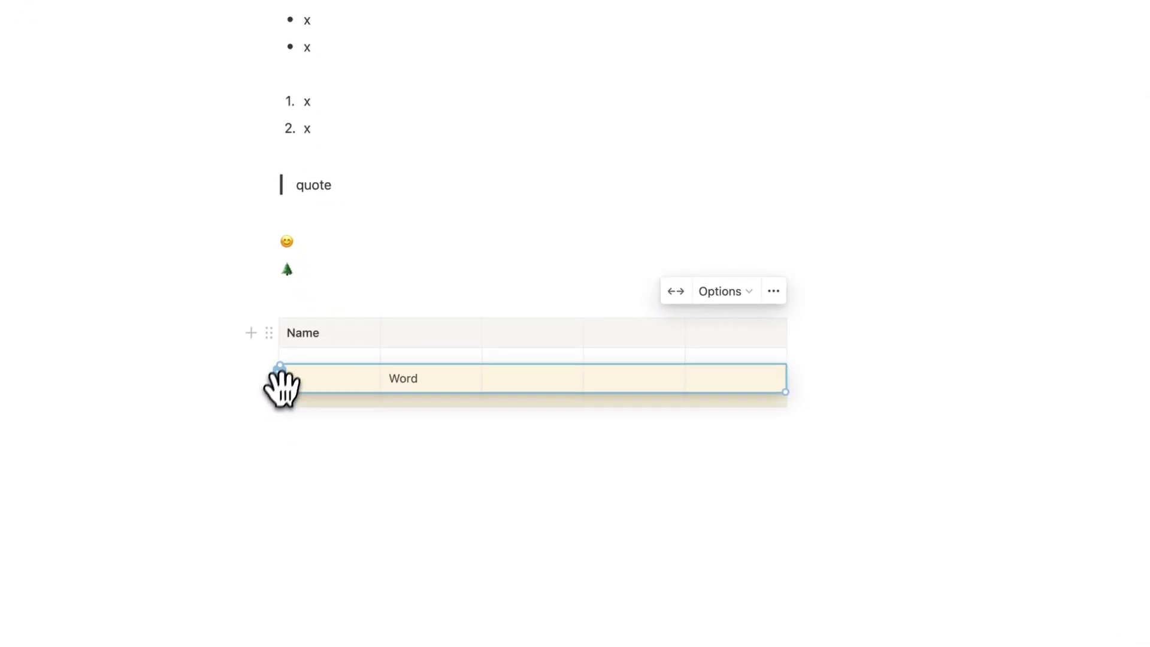
mouse_move(282, 386)
left_mouse_down()
mouse_move(287, 351)
mouse_move(281, 368)
left_mouse_up()
left_click_drag(509, 417, 513, 533)
left_click_drag(783, 404, 993, 407)
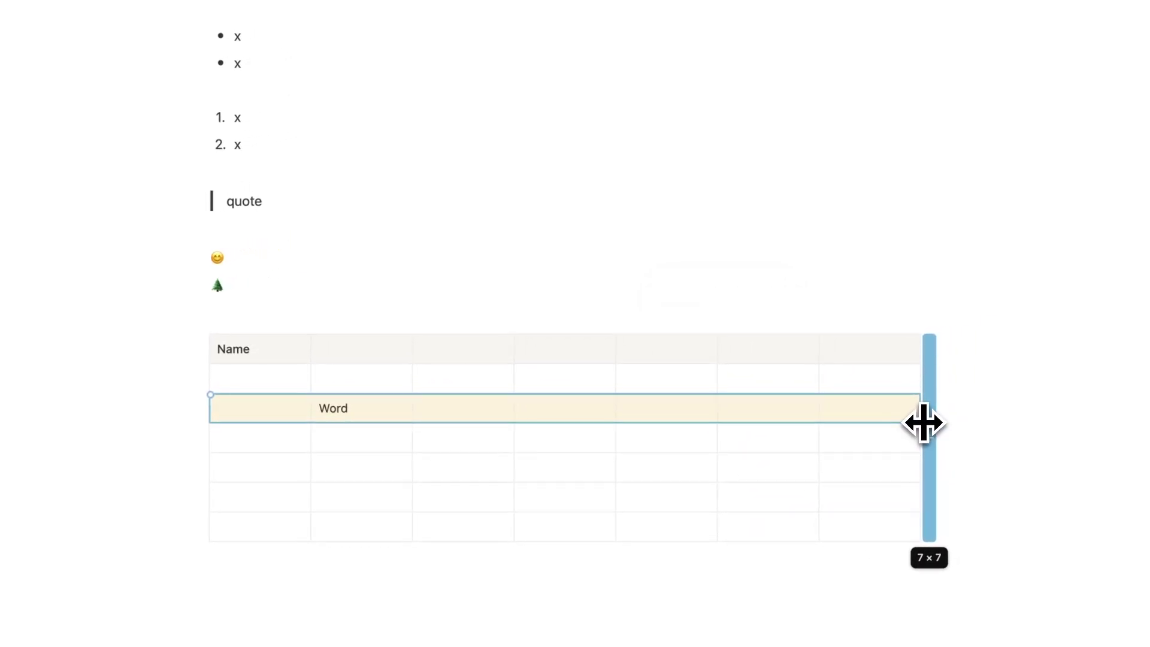
left_click_drag(923, 423, 925, 422)
Move the column containing "Word" to the fifth position and start an empty line below the table.
left_click(392, 400)
left_click_drag(362, 334, 420, 337)
left_click_drag(463, 376, 728, 382)
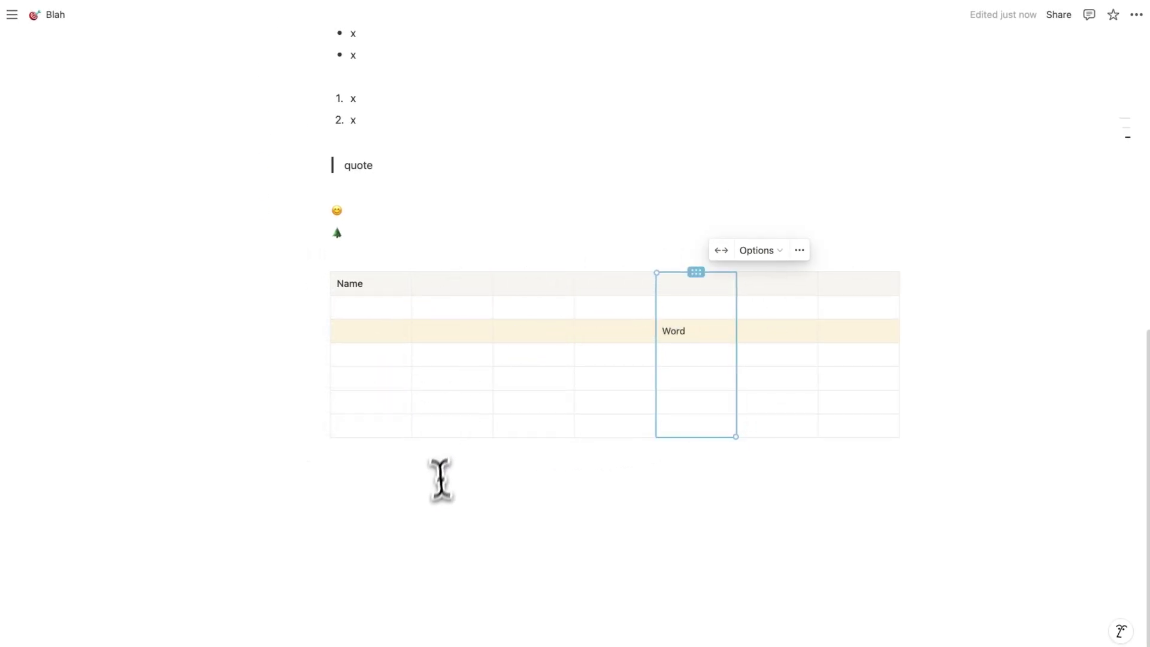
left_click(442, 476)
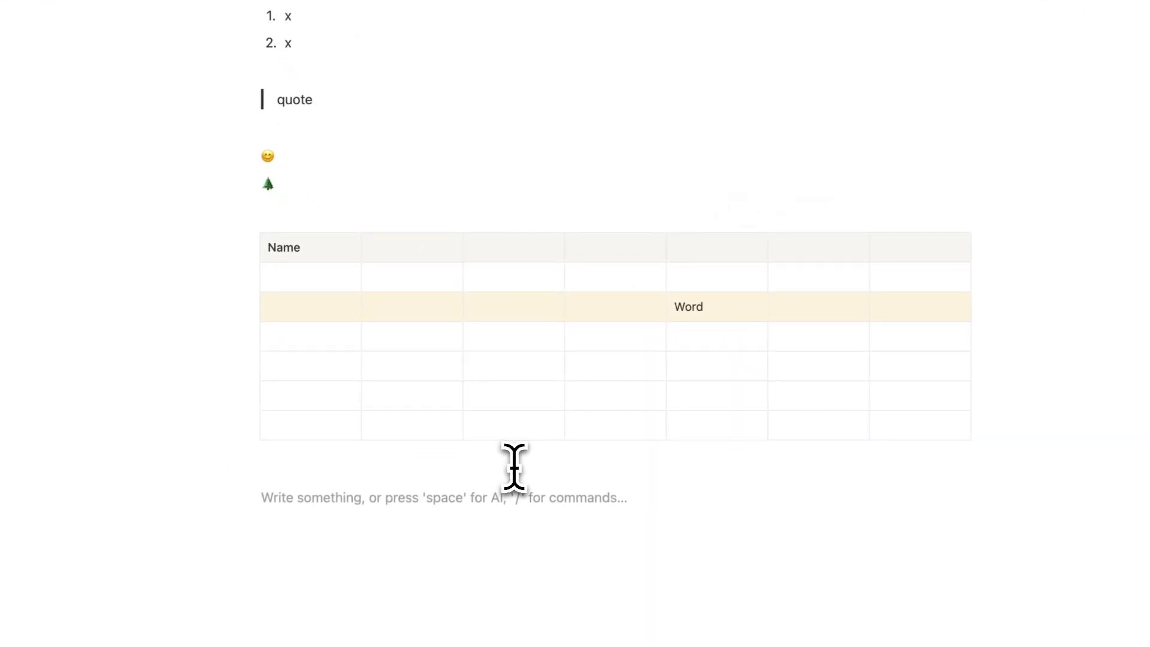
scroll(523, 436, "down", 1)
left_click(556, 275)
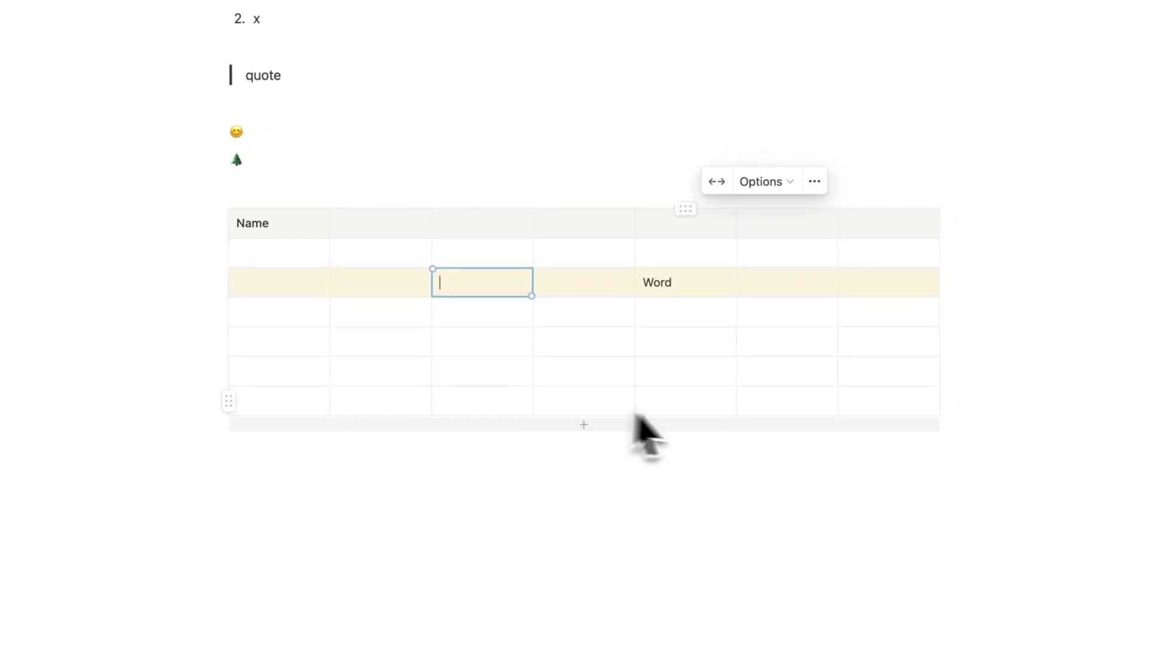
left_click(436, 486)
type("/")
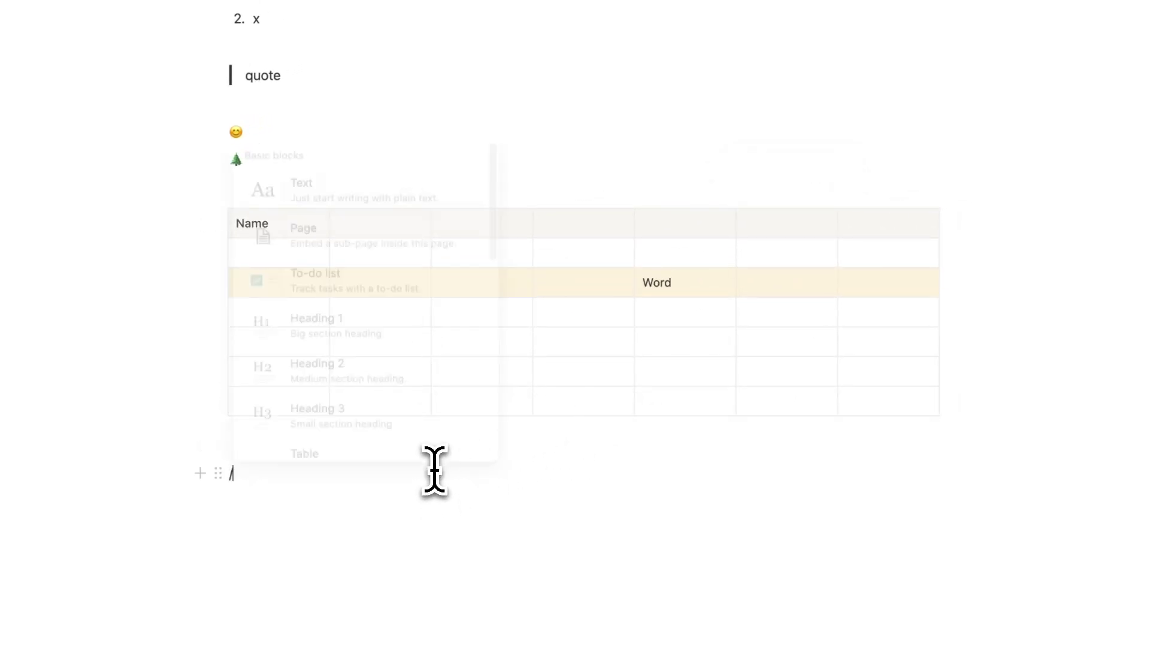
type("data")
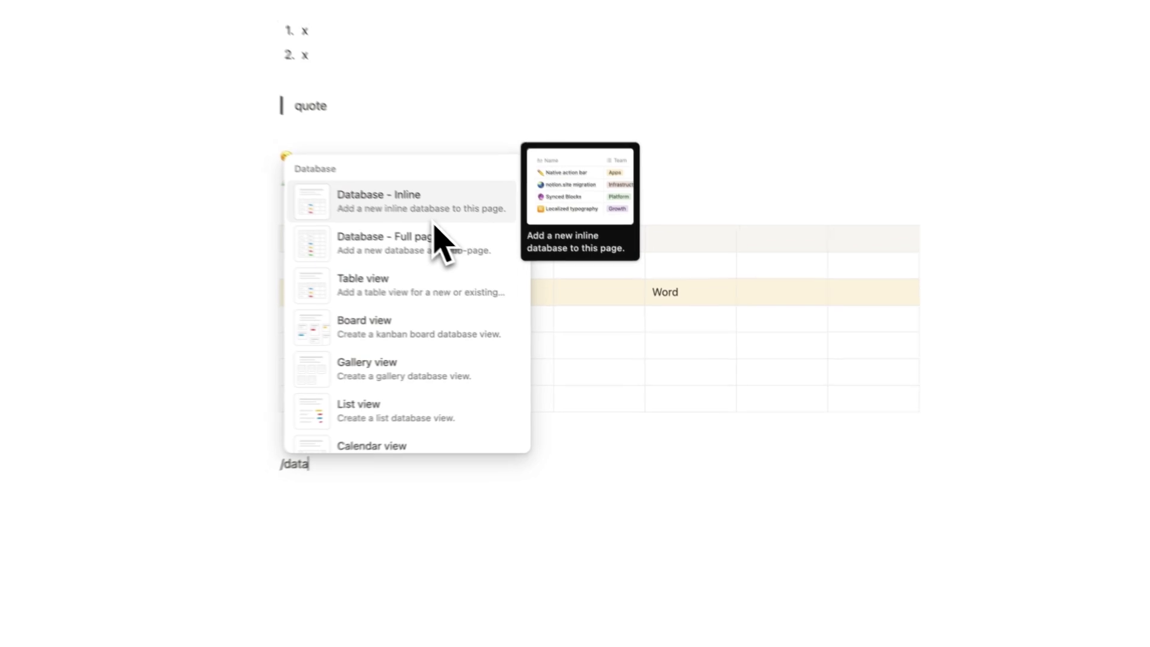
scroll(428, 275, "down", 3)
scroll(428, 311, "up", 3)
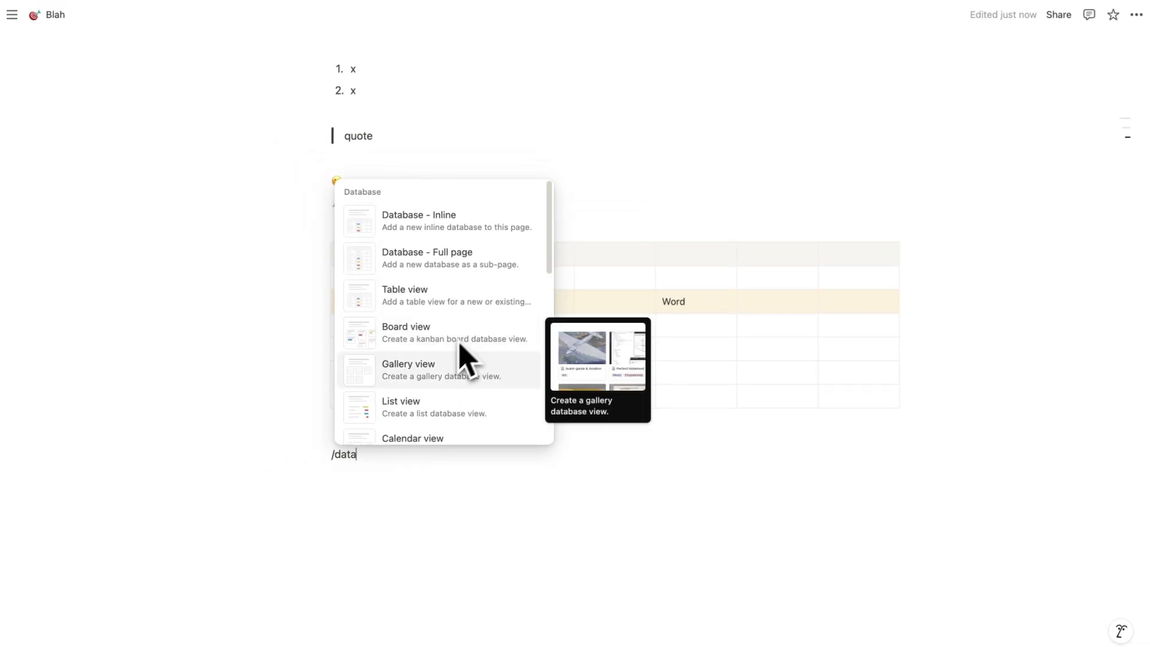
key("Escape")
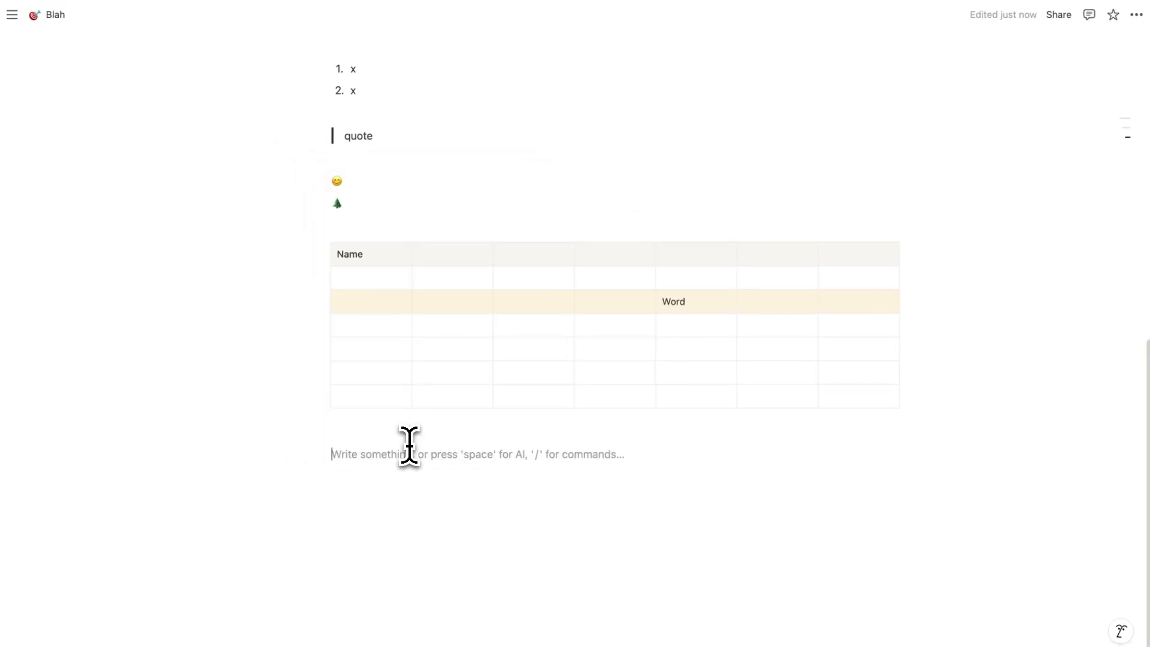
Insert a toggle list on the empty line below the table and title it "colors".
type("/")
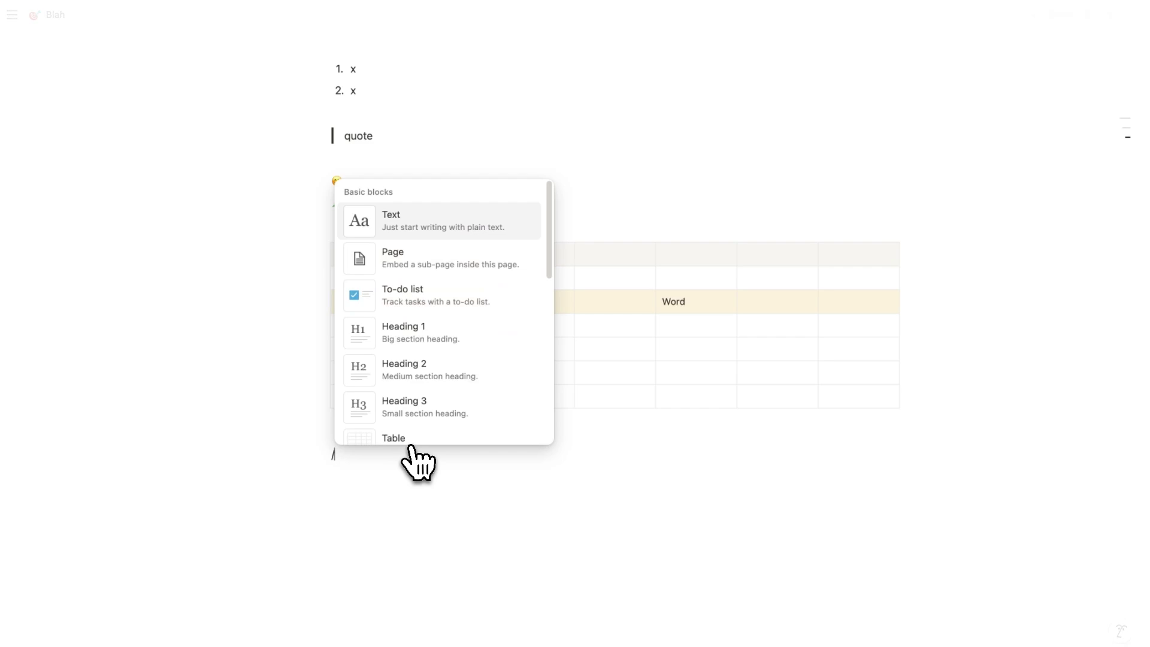
scroll(437, 335, "down", 3)
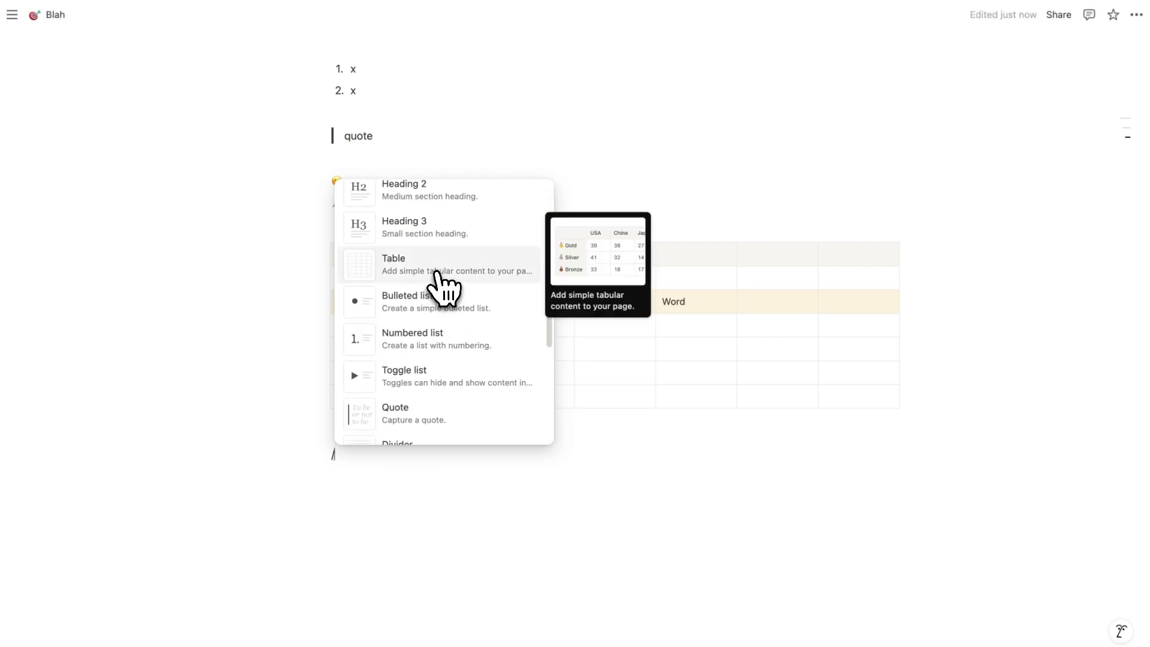
left_click(467, 371)
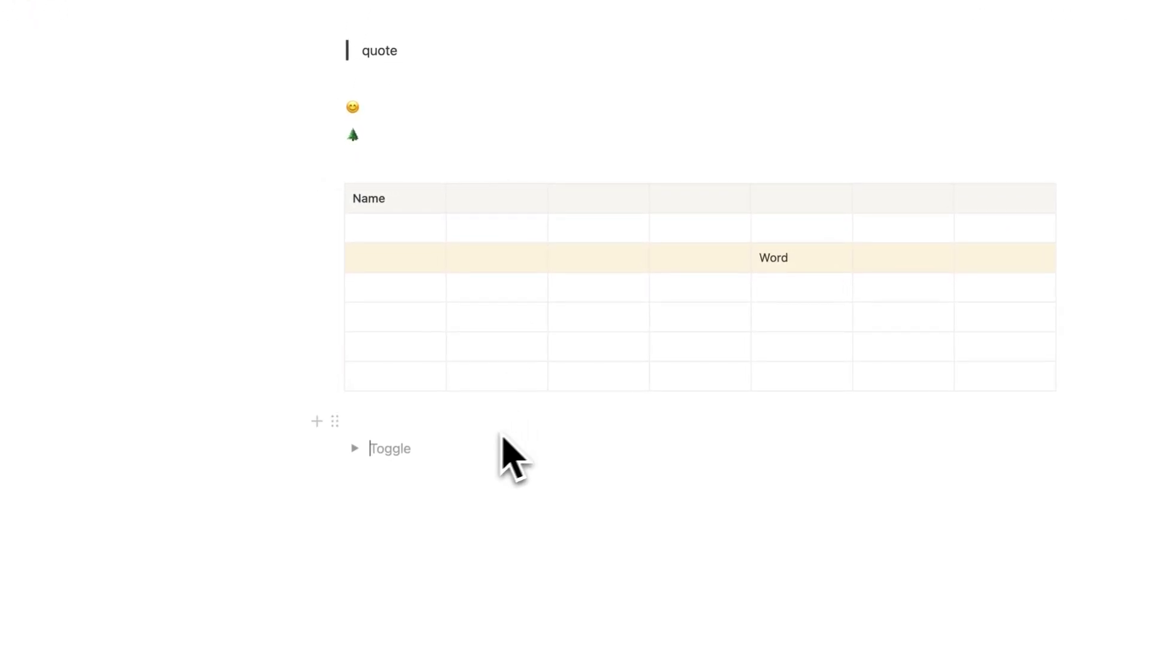
type("colors")
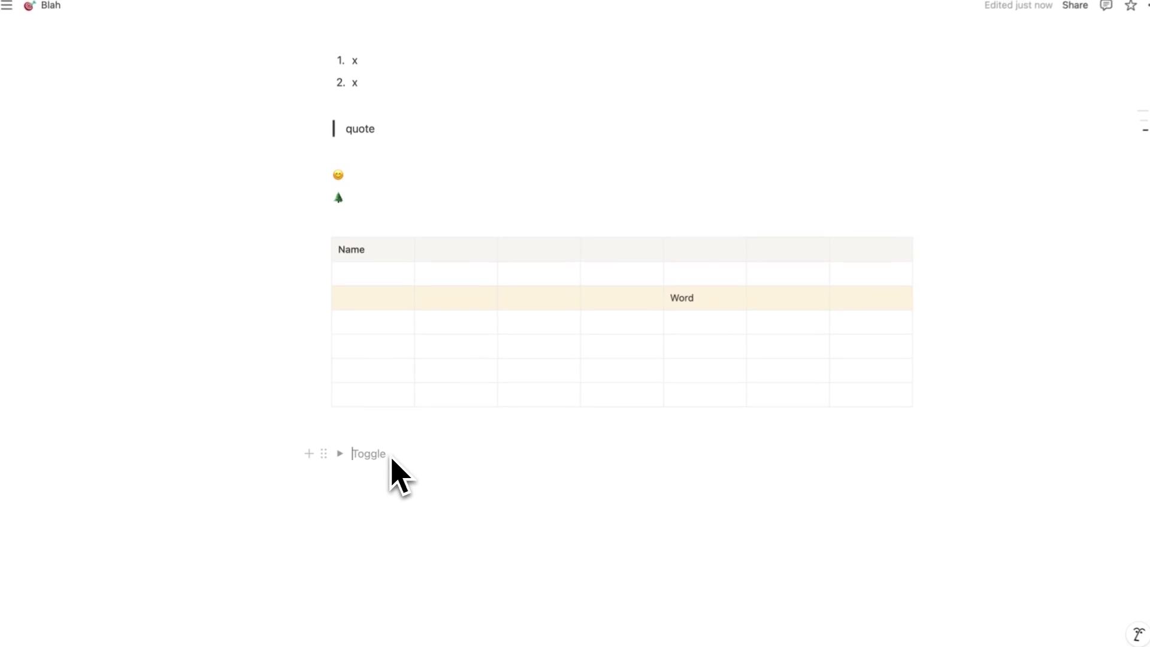
Expand the "colors" toggle and add the lines "blue", "yellow" and "red" inside it.
left_click(336, 447)
left_click(370, 474)
type("bw")
key("Return")
type("red")
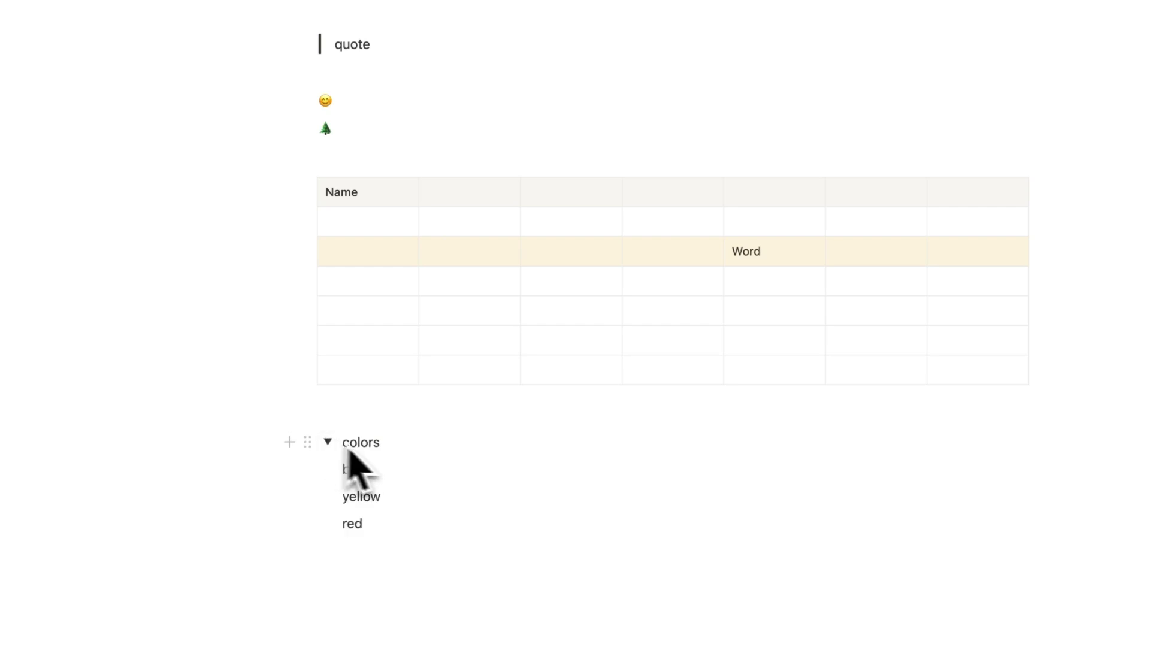
Collapse and expand the "colors" toggle to check how its contents hide and show.
scroll(360, 467, "down", 2)
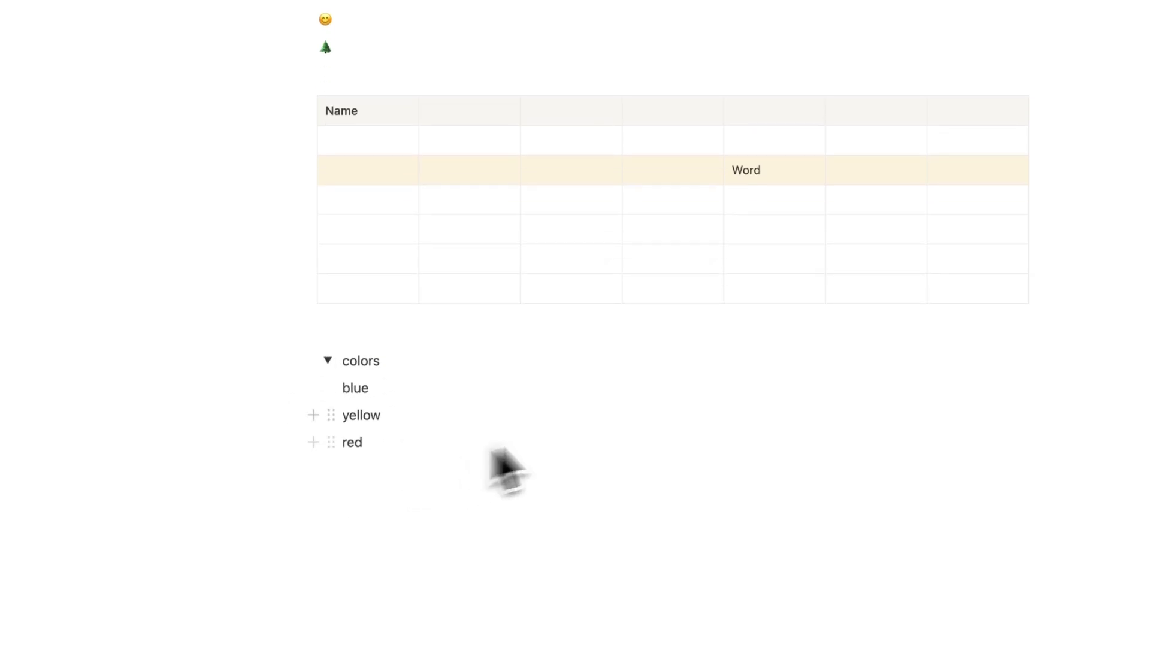
left_click(392, 502)
left_click(327, 360)
left_click(330, 387)
left_click(330, 387)
left_click(330, 387)
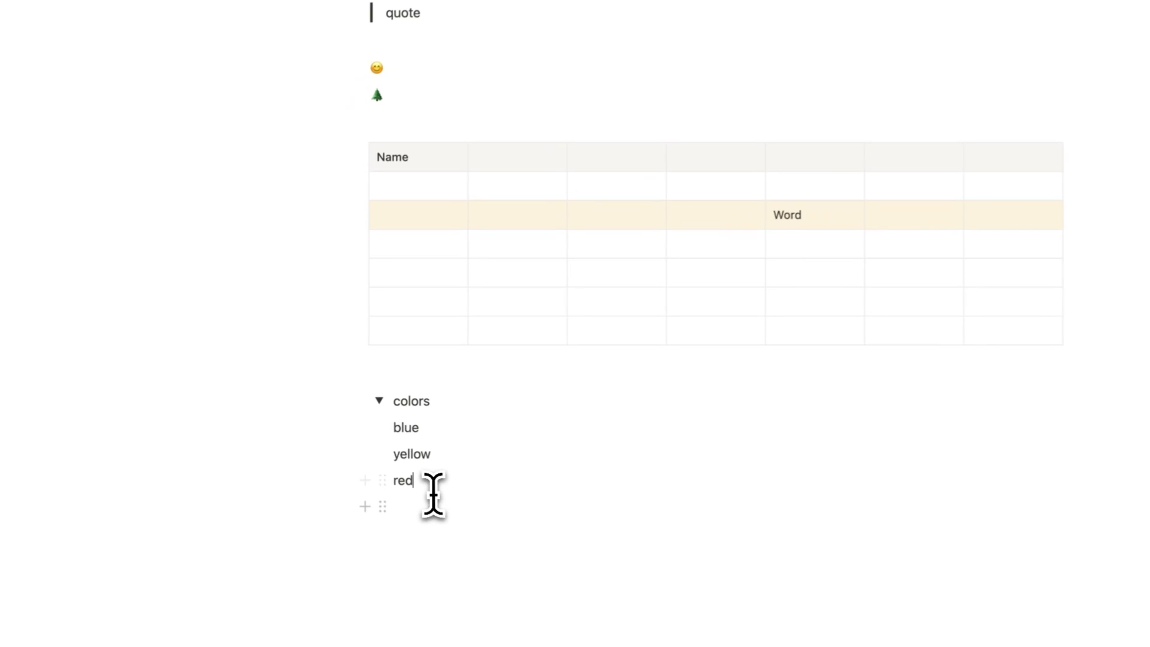
Move the table into the "colors" toggle beneath "red", and return it to its place above the toggle.
left_click_drag(365, 153, 414, 486)
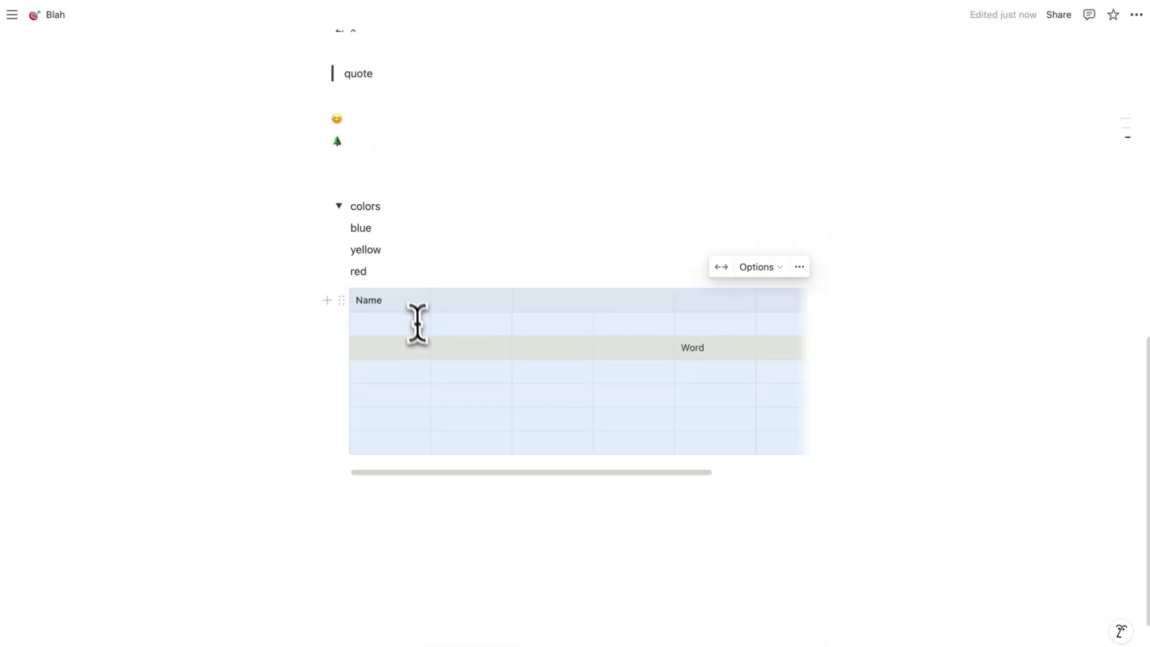
left_click(338, 206)
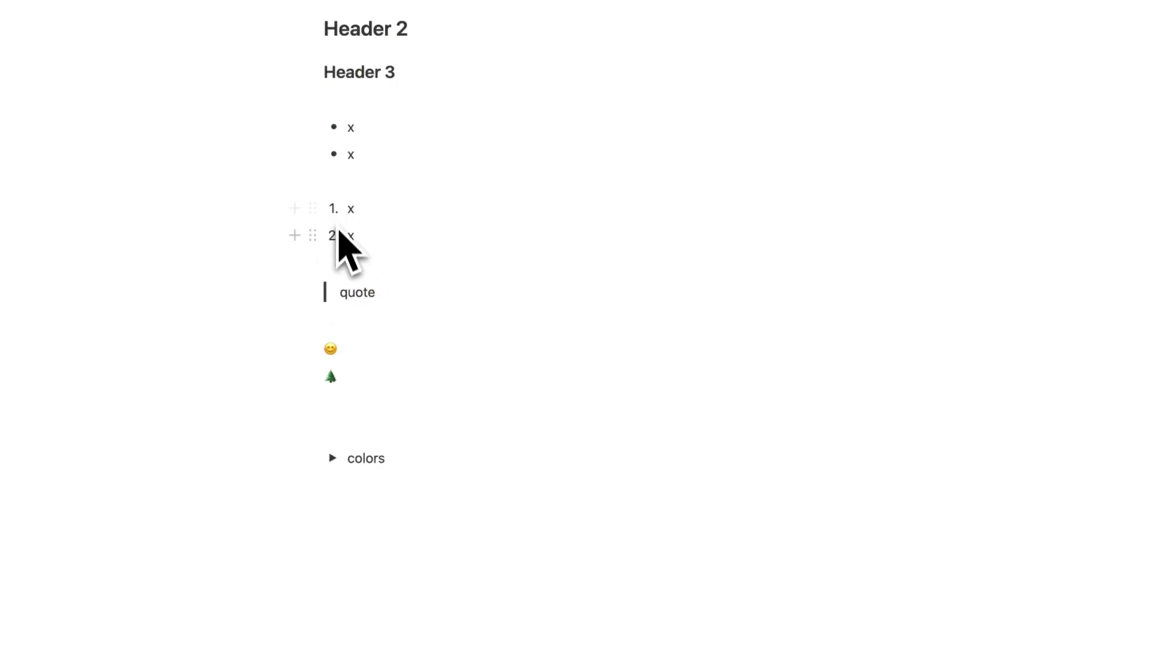
left_click(333, 458)
scroll(350, 476, "down", 5)
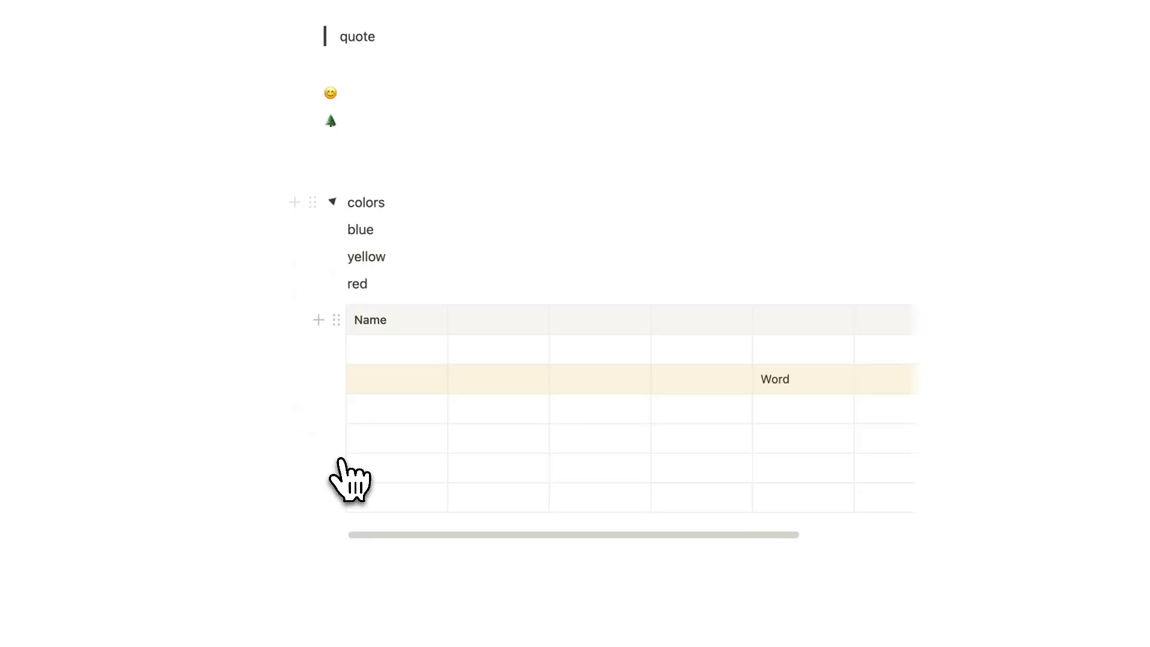
left_click_drag(335, 320, 321, 195)
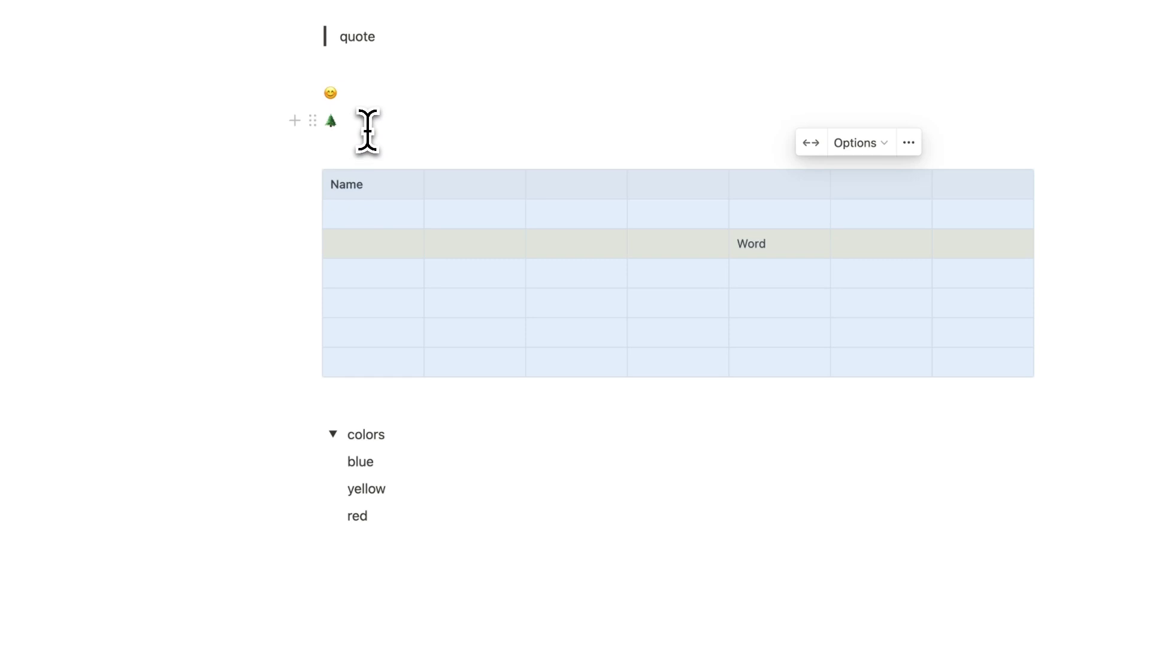
left_click(341, 131)
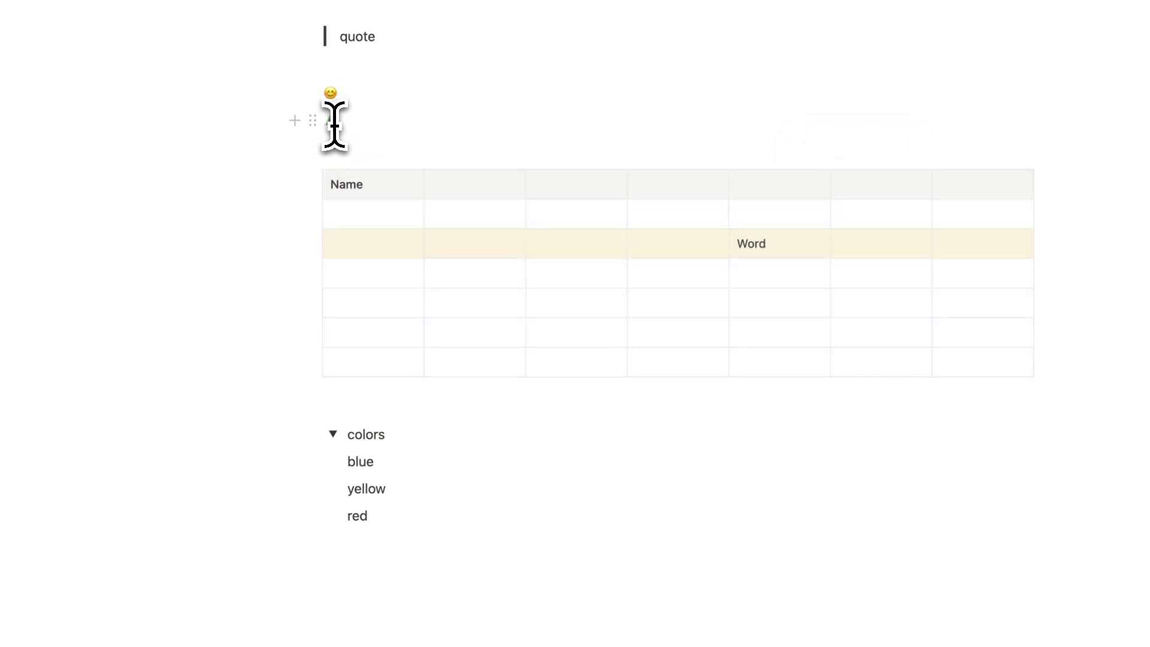
Move the evergreen tree emoji block down the page and back to its place under the smiley emoji.
left_click_drag(318, 120, 327, 203)
left_click_drag(336, 350, 343, 113)
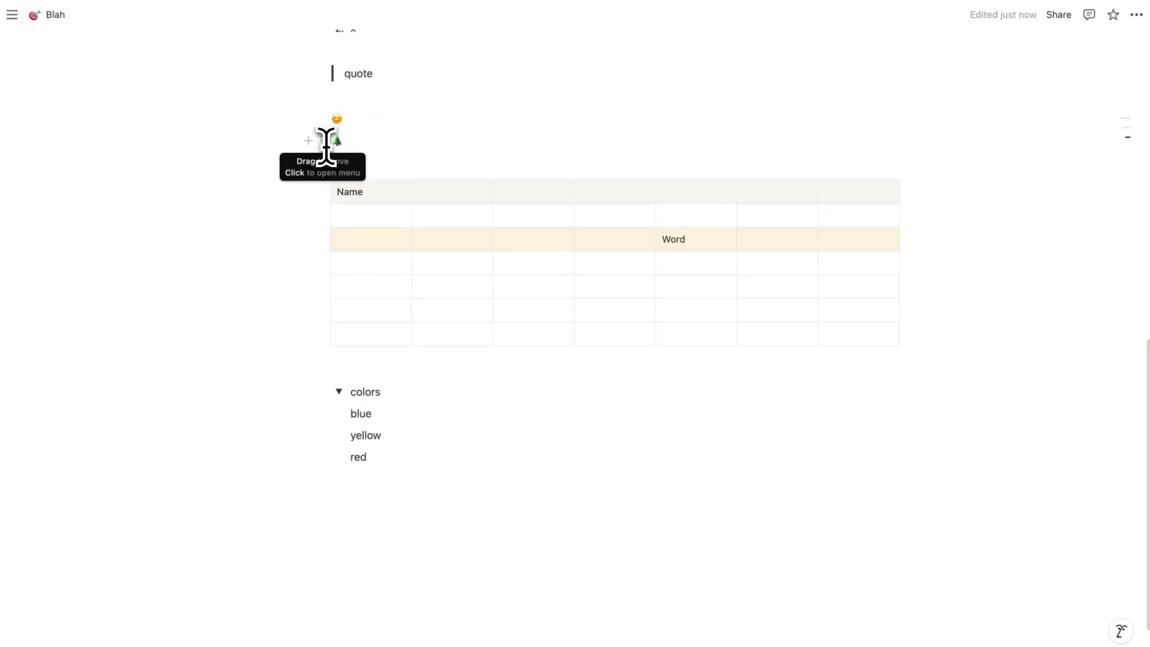
left_click(336, 142)
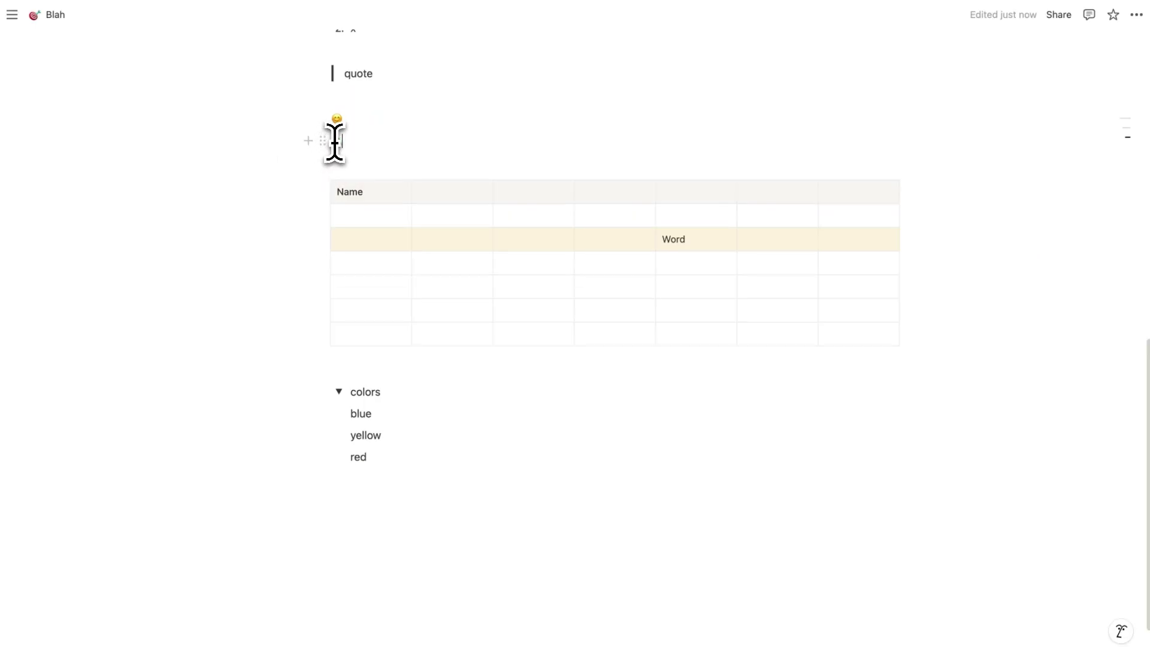
Collapse the "colors" toggle below the table.
scroll(347, 168, "up", 3)
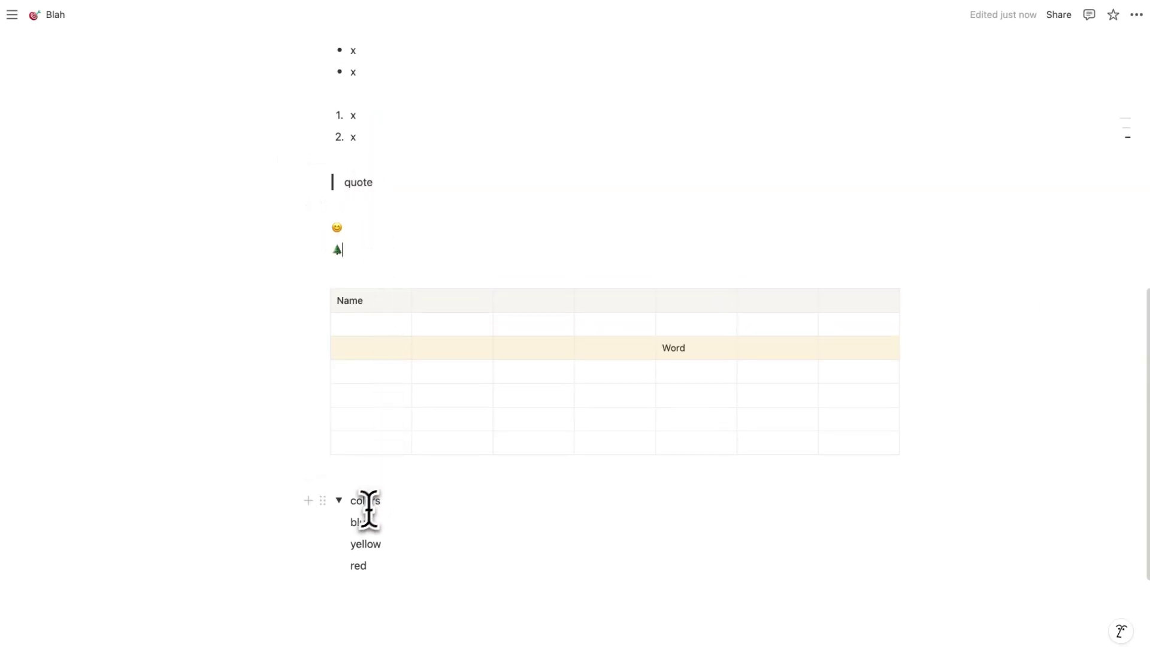
left_click(339, 500)
Insert a toggle list directly under the page title and move the "Header 1" heading inside it, leaving the toggle expanded.
scroll(338, 500, "up", 5)
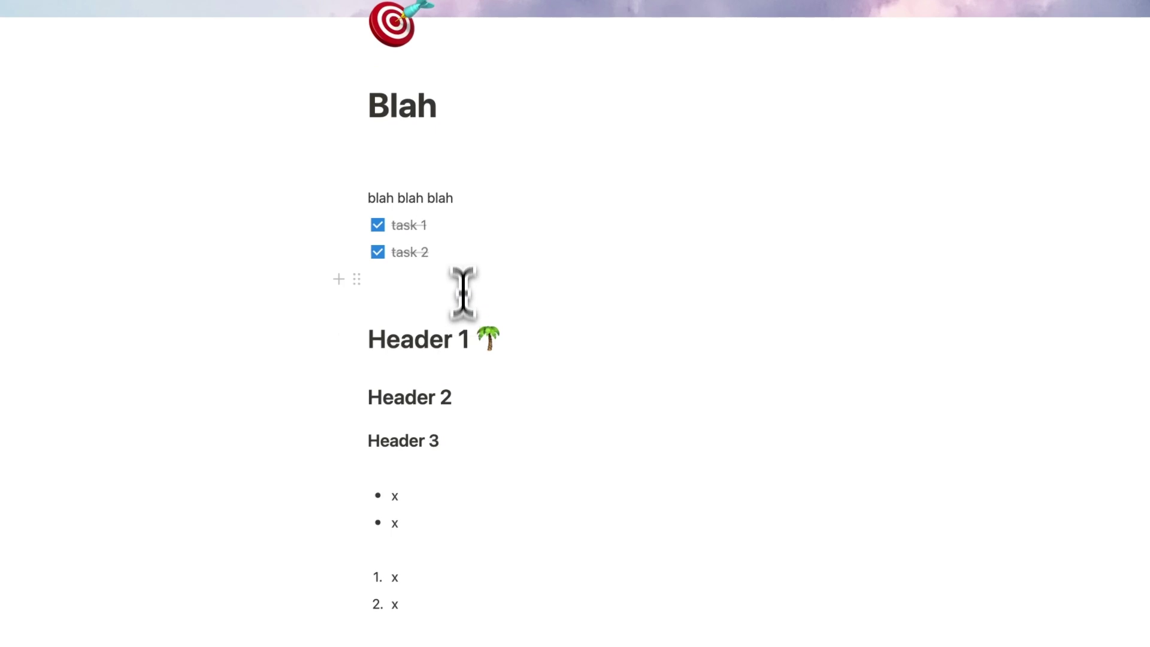
left_click(451, 163)
type("/")
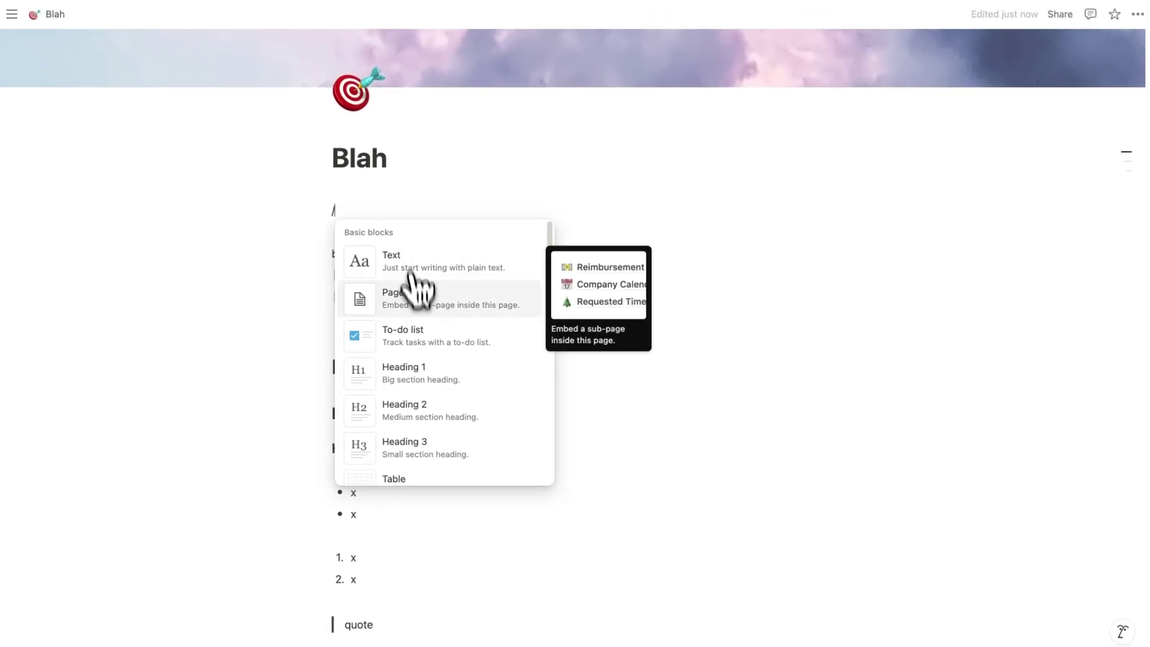
scroll(419, 300, "down", 3)
left_click(429, 419)
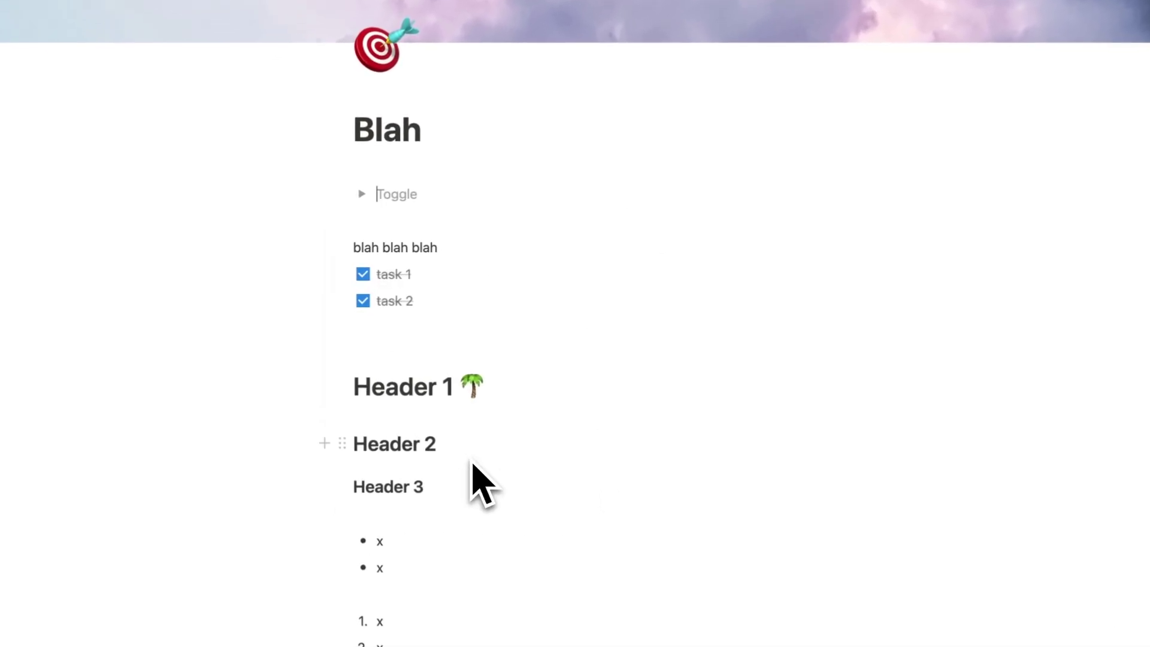
left_click_drag(343, 387, 386, 193)
left_click(364, 193)
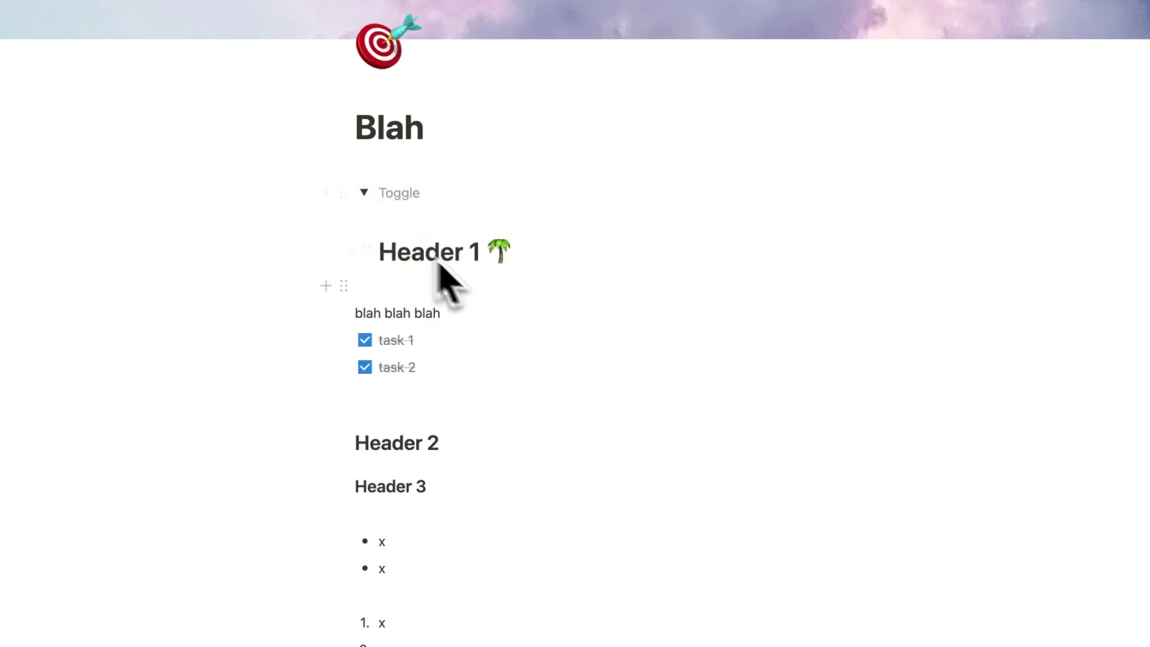
Insert a divider on a new line below the "colors" toggle at the end of the page.
scroll(418, 245, "down", 10)
left_click(411, 447)
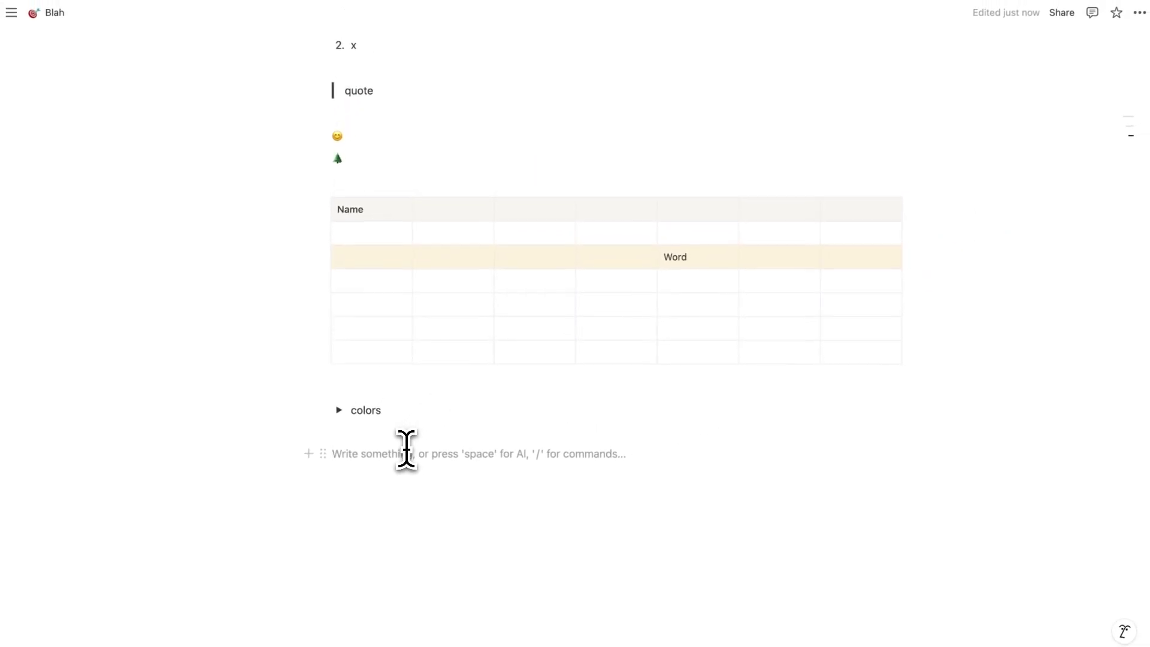
type("/div")
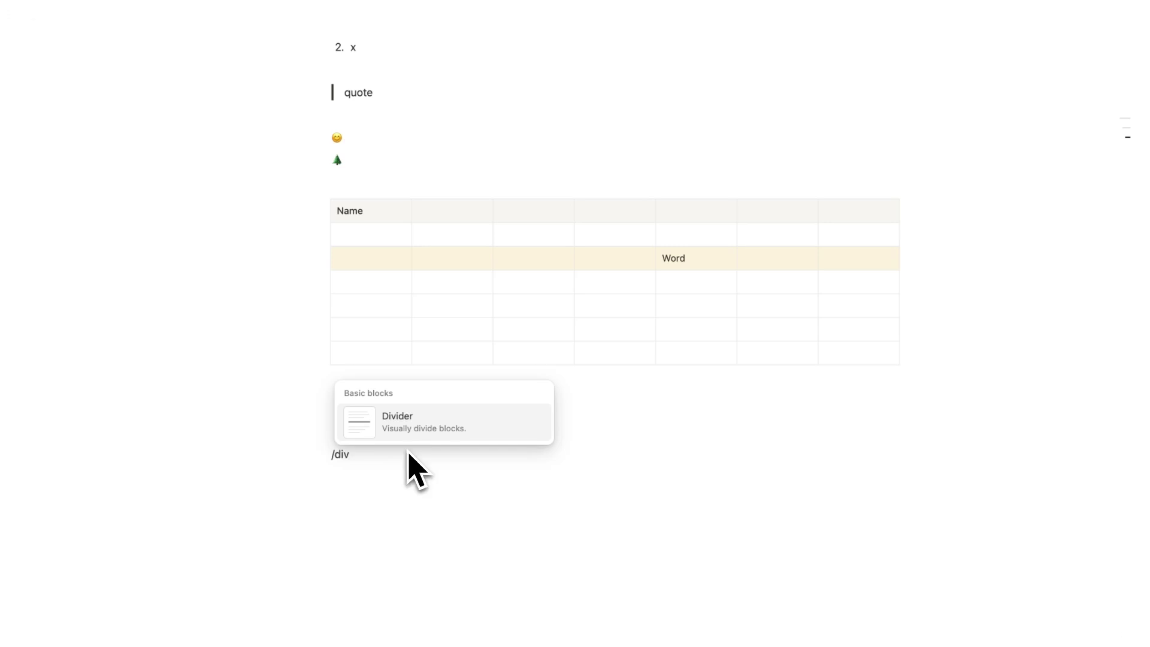
left_click(422, 430)
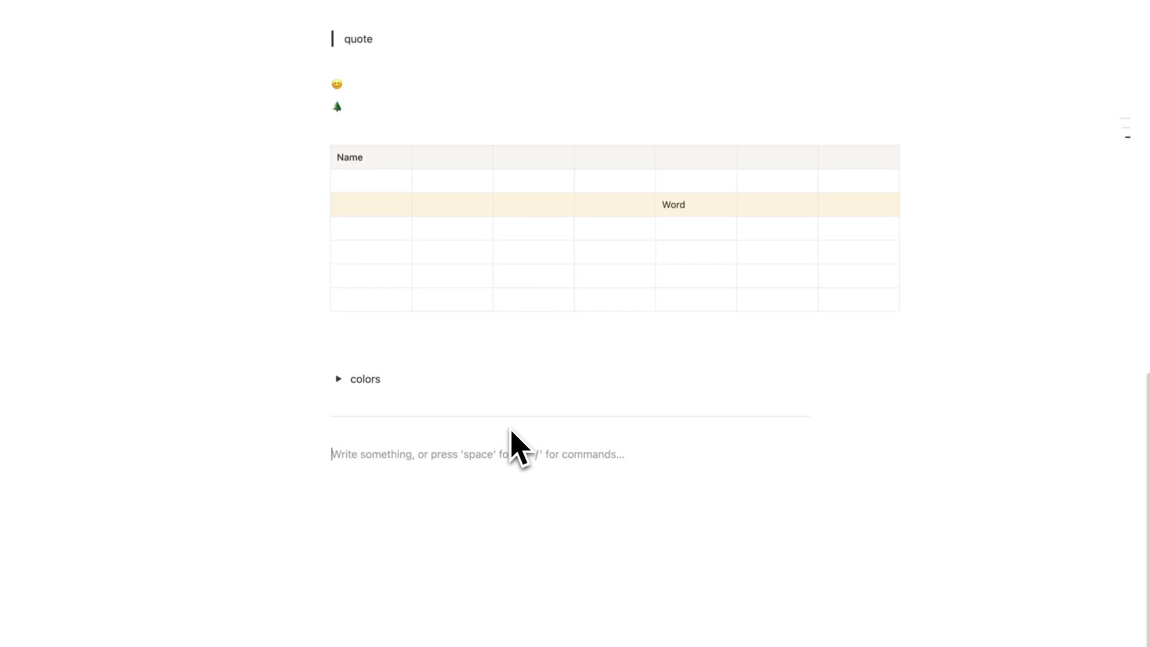
Browse the available block types on the empty line, filtering them by "div" and by "page" without inserting a block.
type("/")
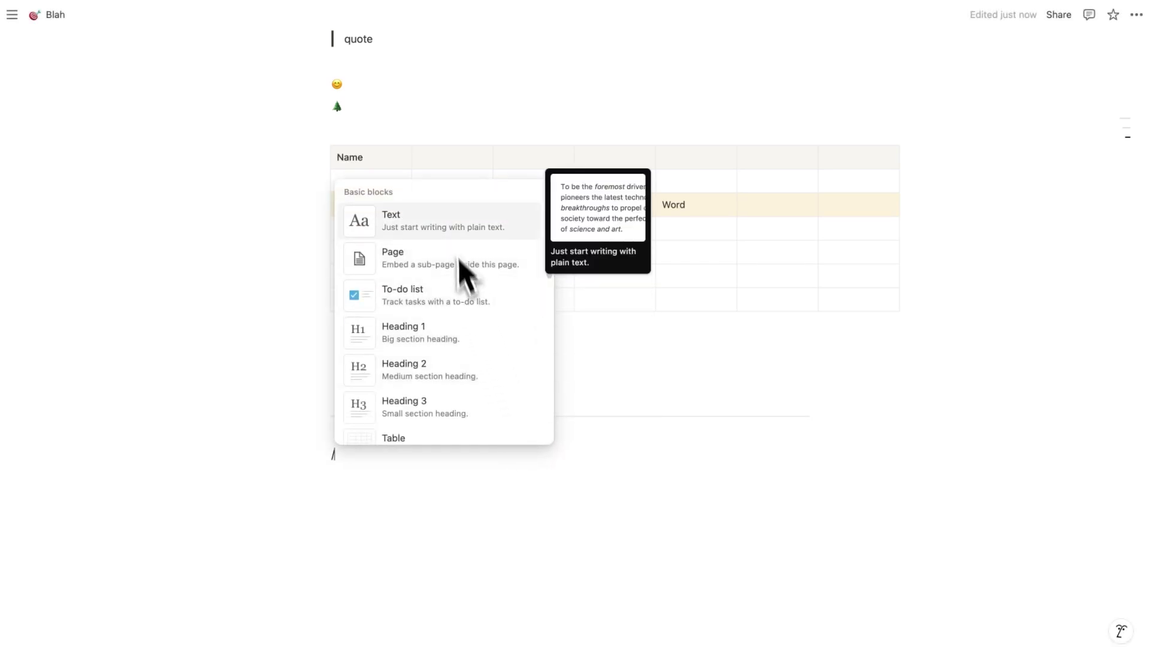
scroll(450, 233, "down", 5)
scroll(459, 308, "up", 5)
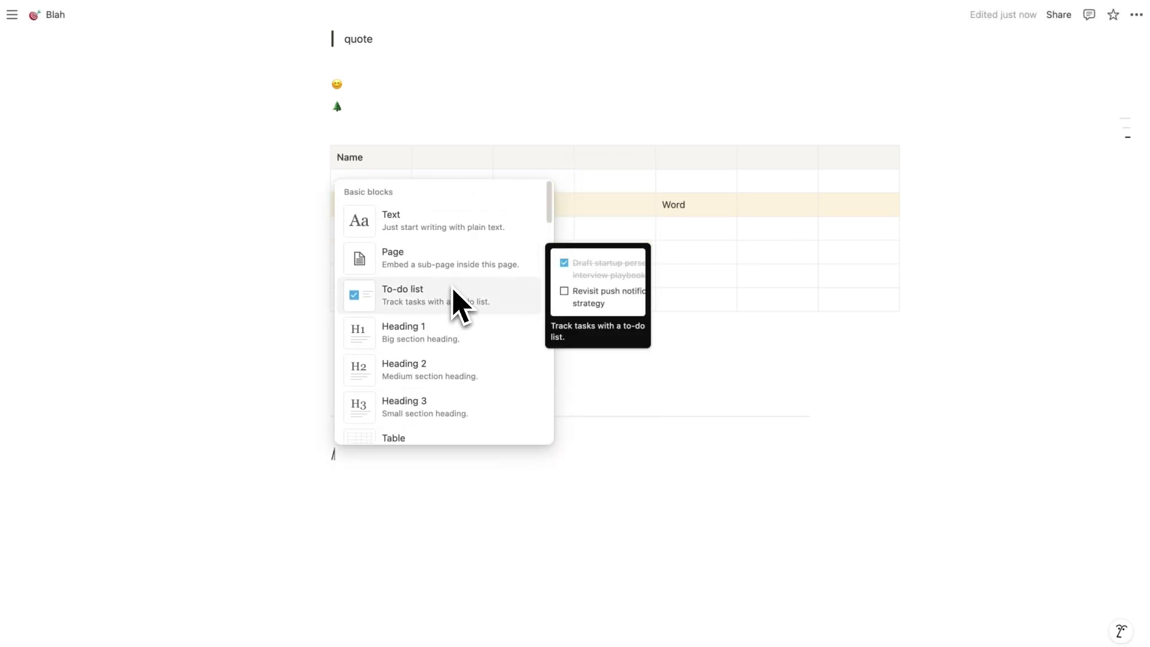
type("di")
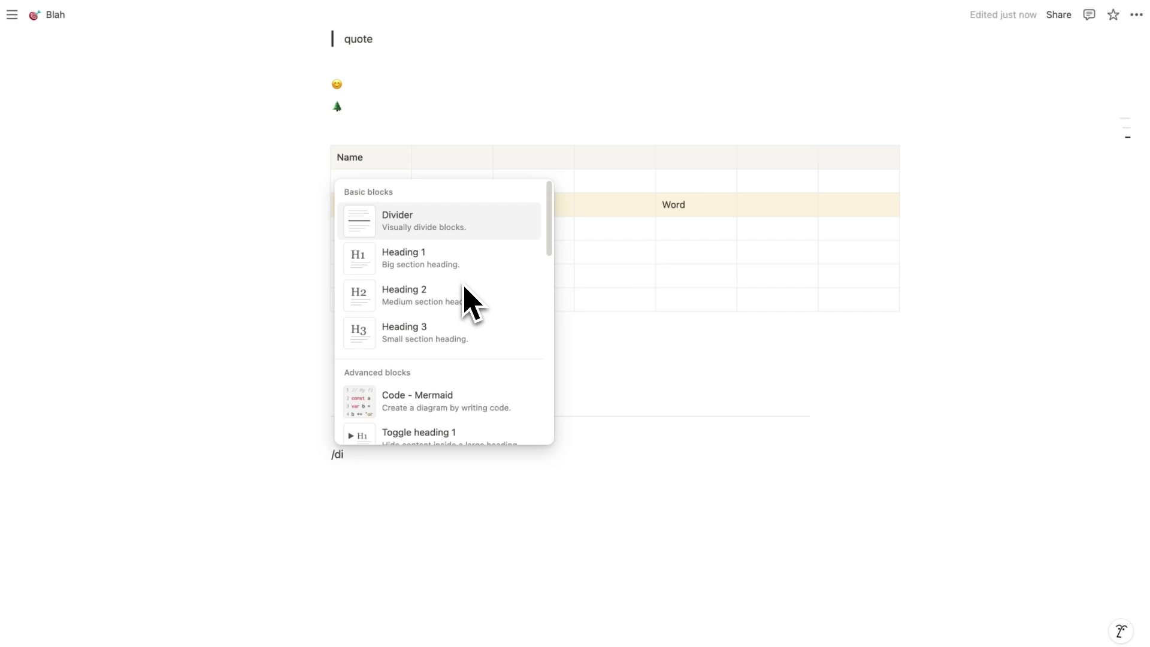
type("v")
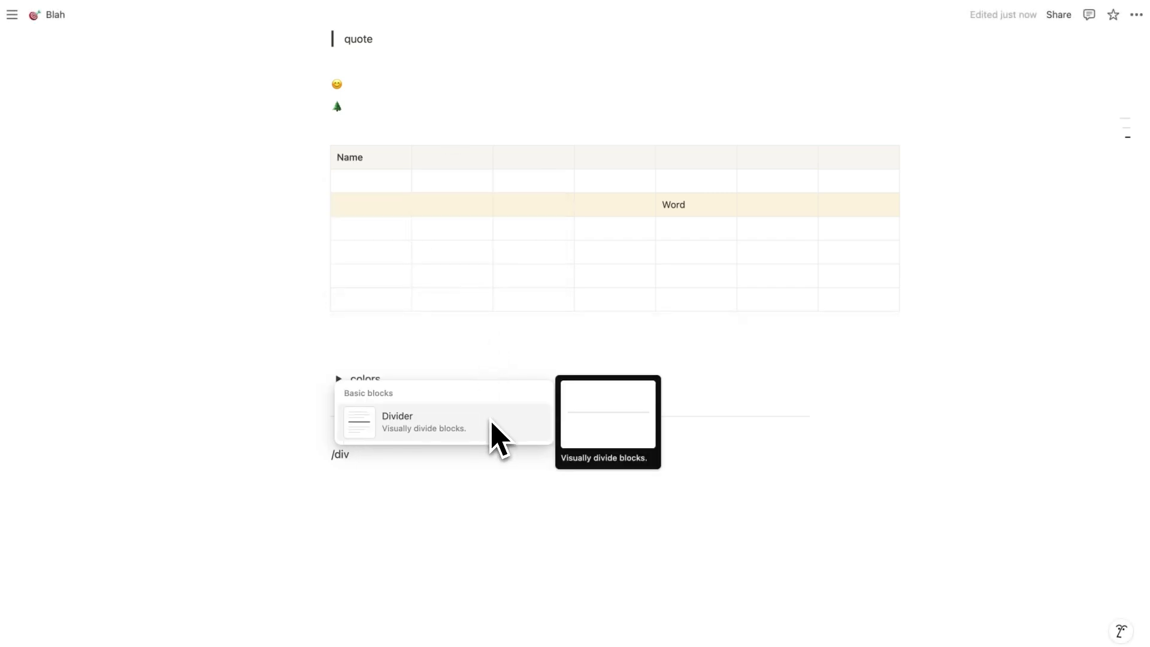
key("BackSpace")
key("BackSpace")
key("BackSpace")
scroll(461, 335, "down", 10)
scroll(468, 330, "up", 10)
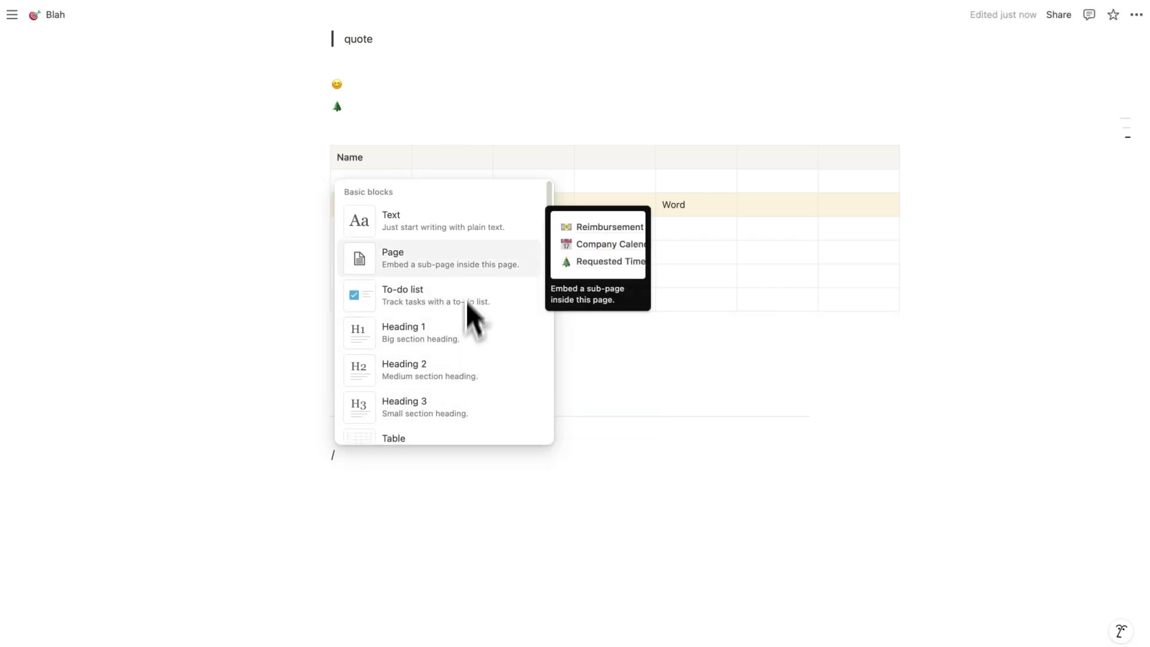
type("page")
mouse_move(430, 219)
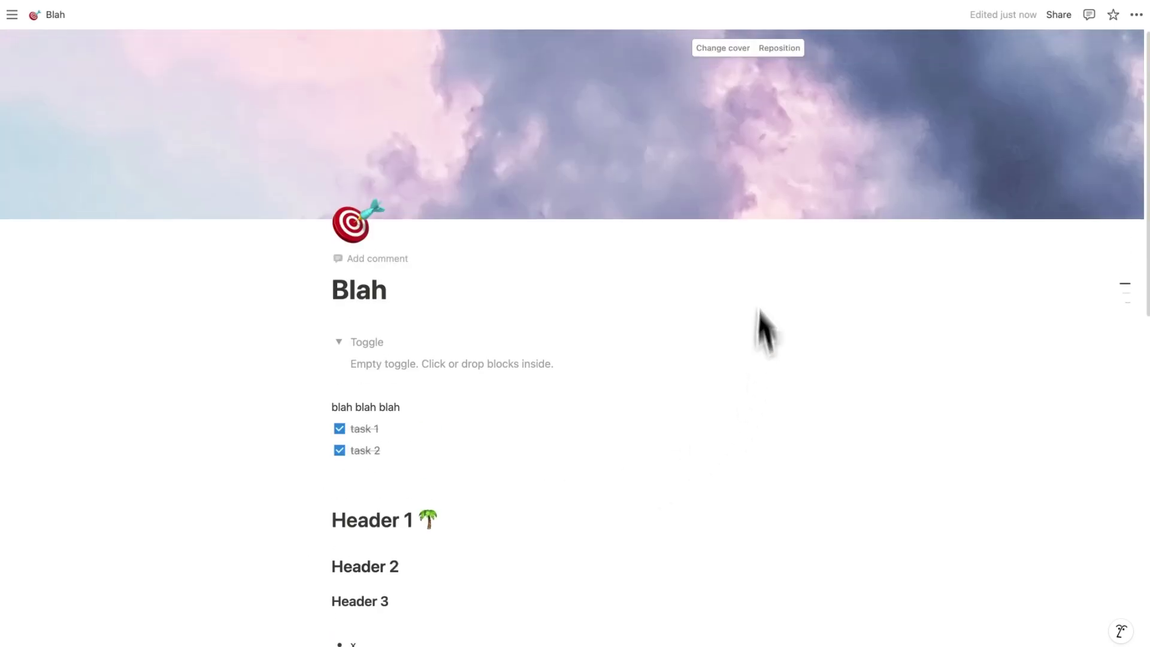
Insert a link to the existing "blah blah" page below the divider and start an empty line under it.
scroll(762, 328, "down", 3)
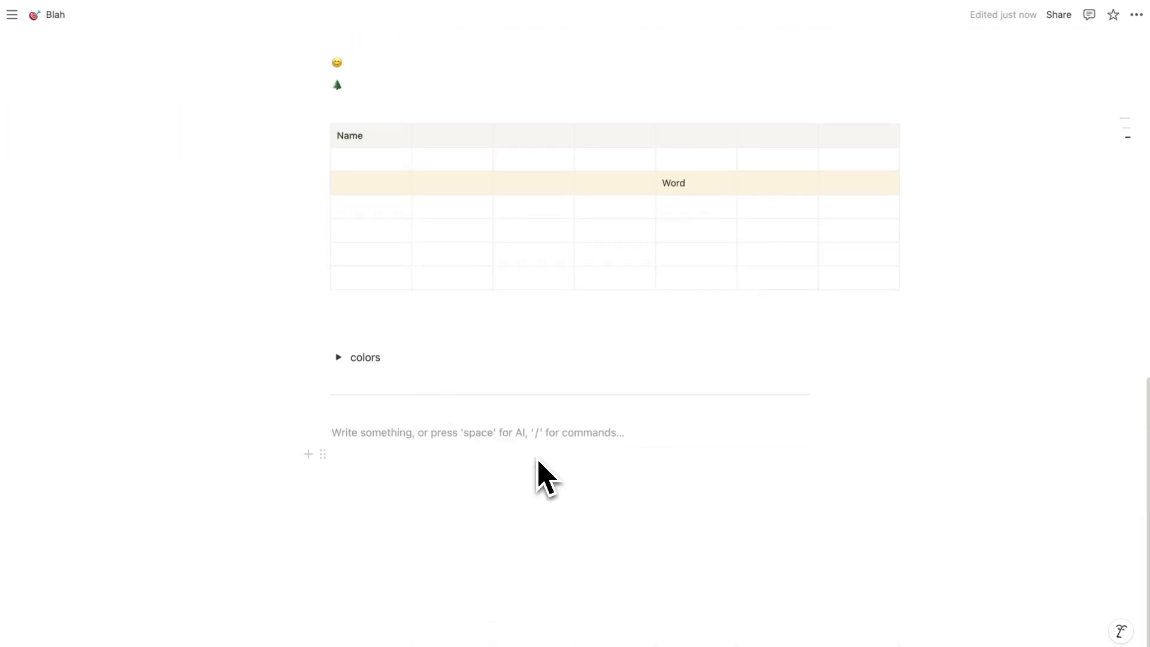
type("/")
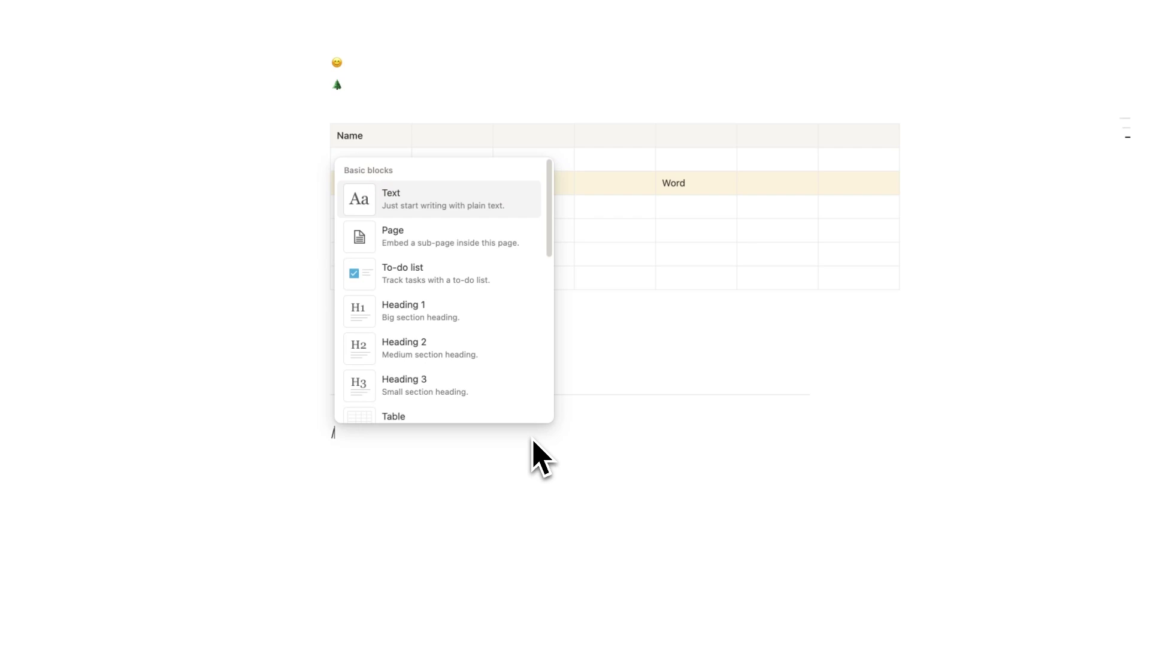
scroll(452, 273, "down", 10)
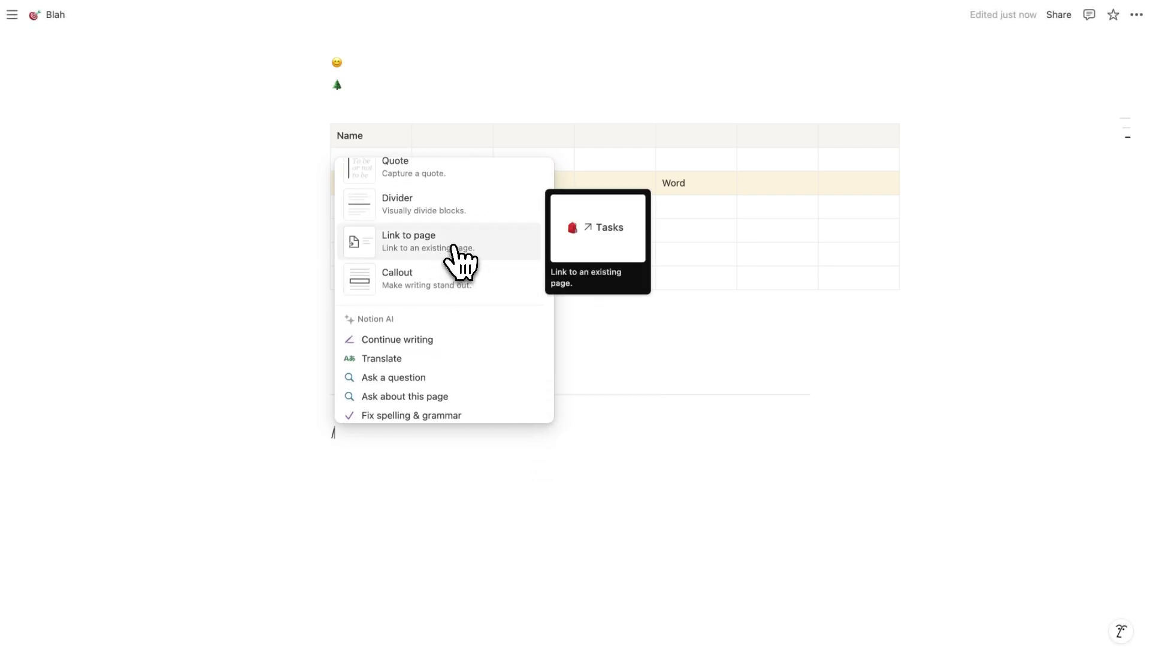
left_click(453, 247)
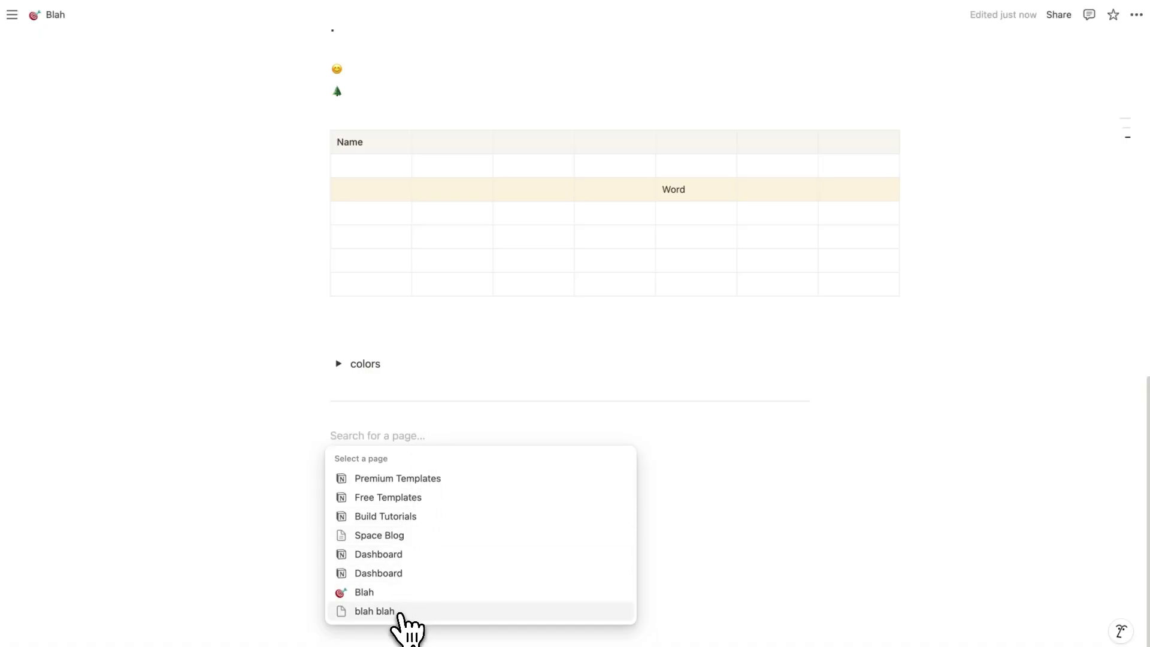
left_click(398, 612)
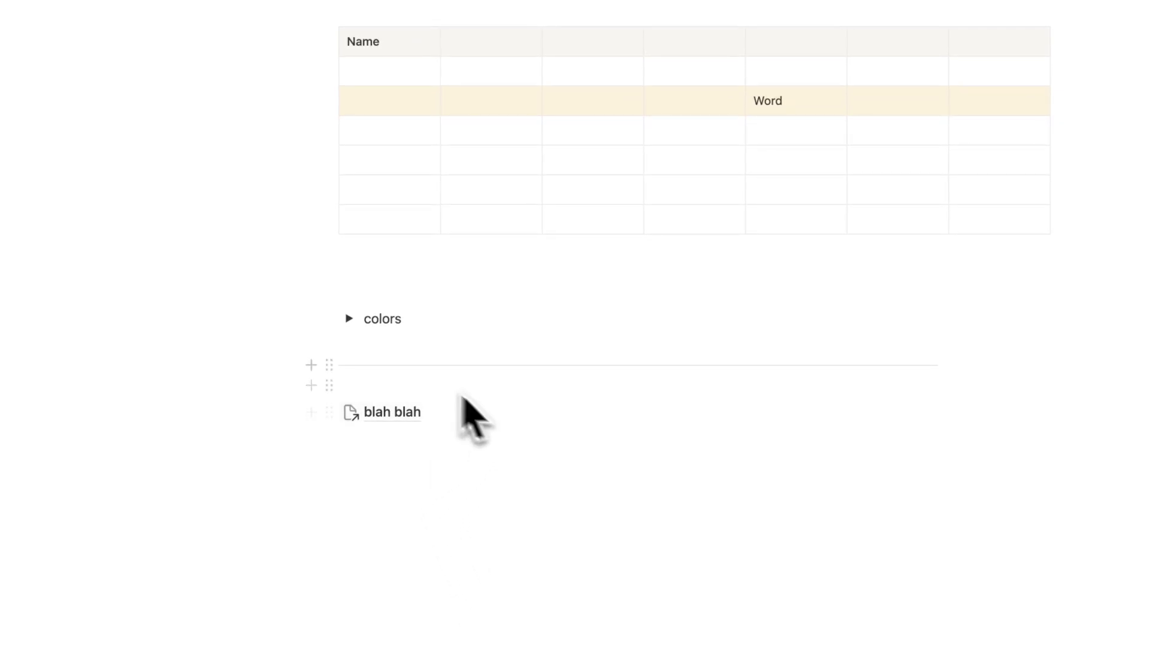
left_click(398, 431)
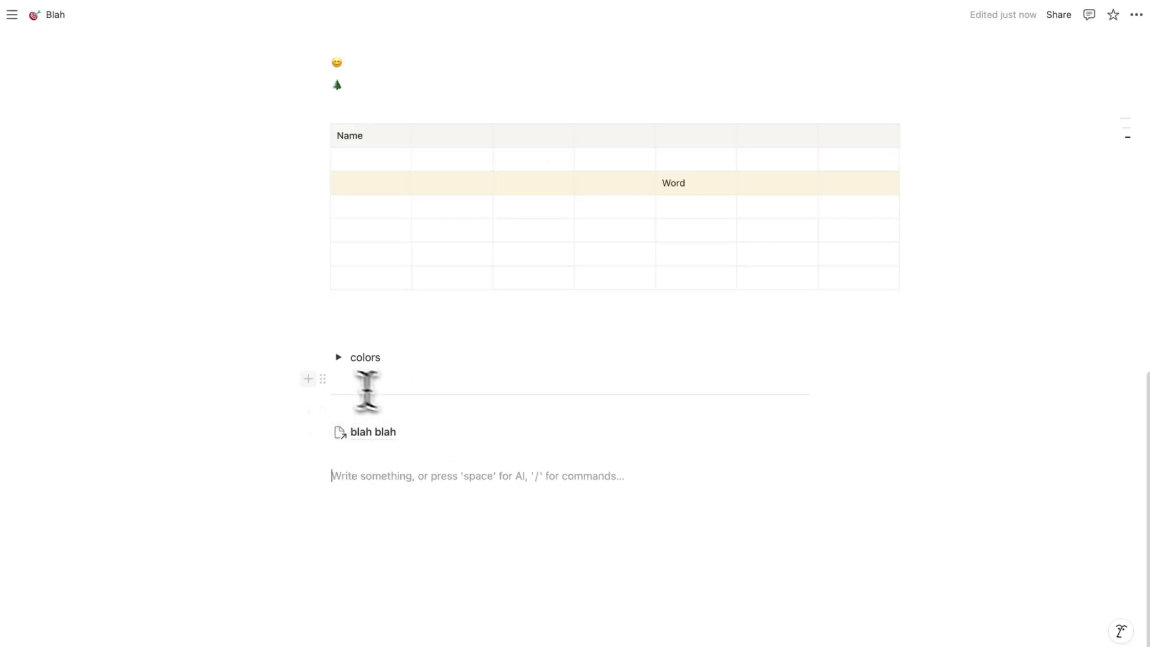
Set the text color of the "Header 1" heading block to yellow.
scroll(503, 447, "up", 10)
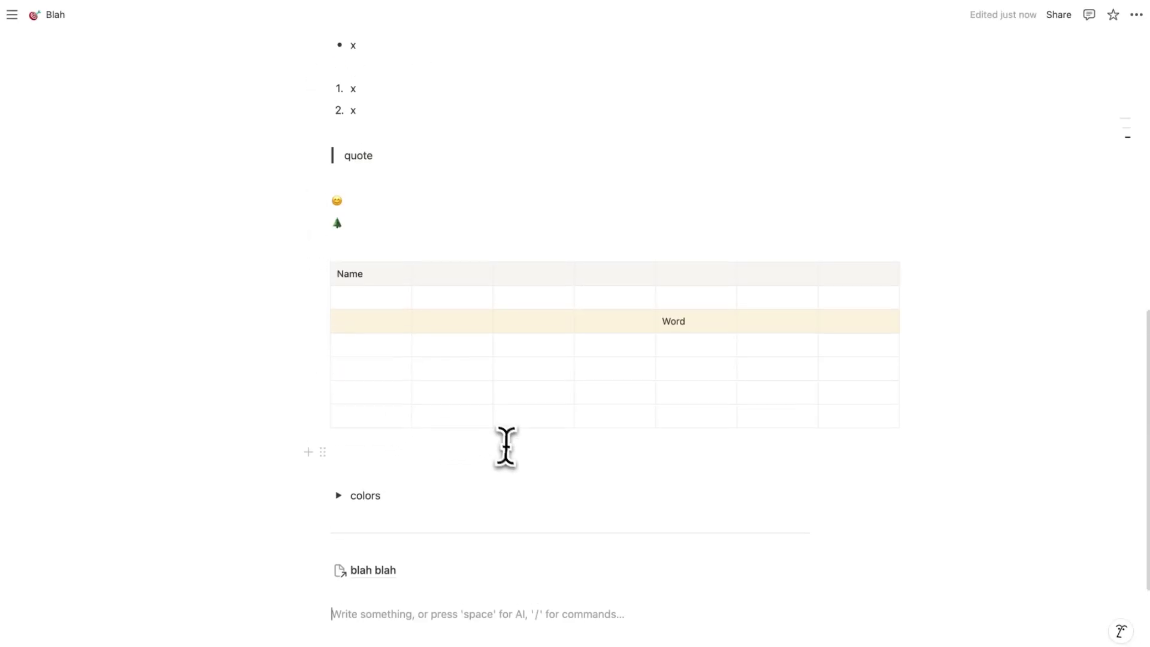
scroll(509, 446, "down", 10)
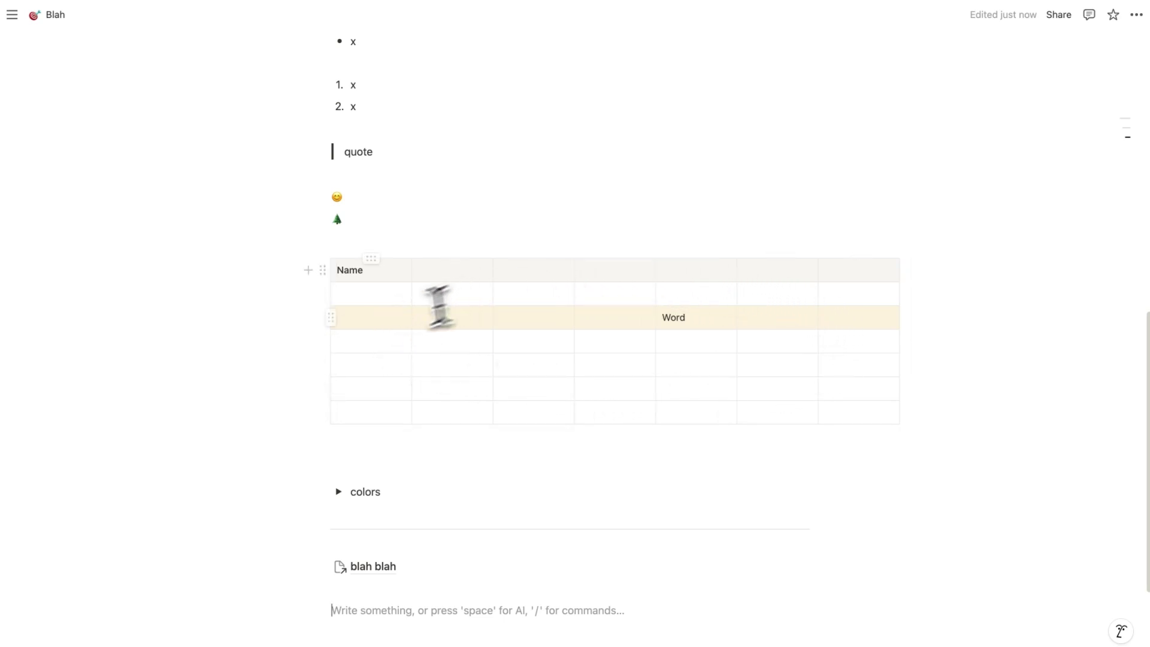
scroll(395, 389, "up", 6)
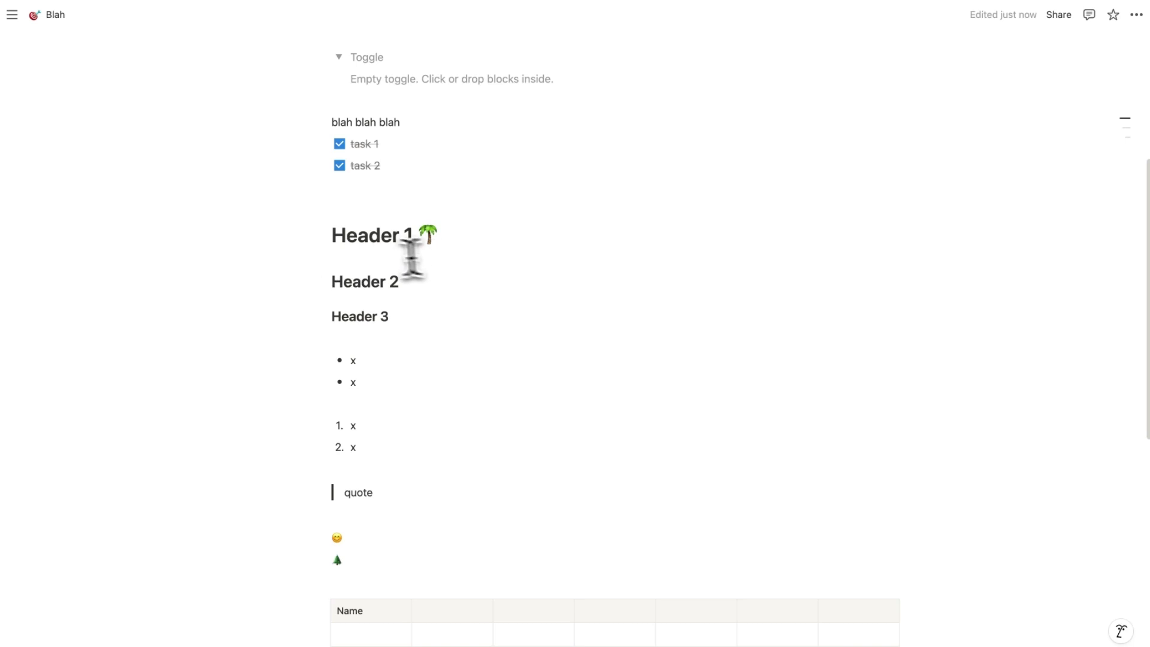
left_click(322, 235)
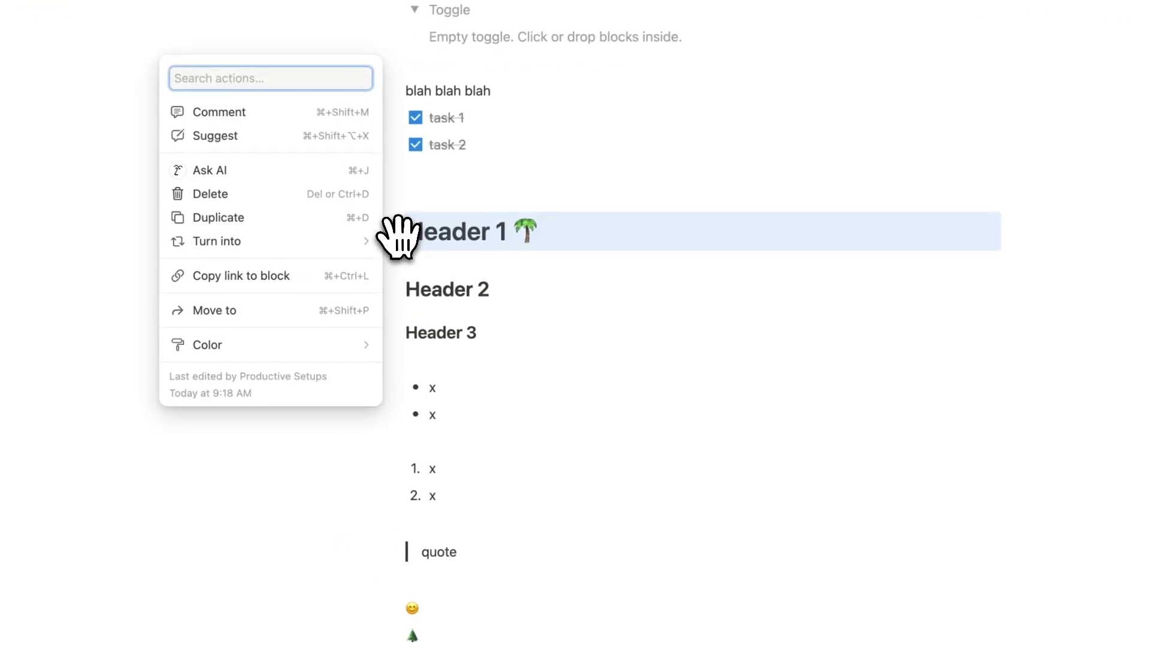
mouse_move(285, 334)
scroll(391, 321, "down", 1)
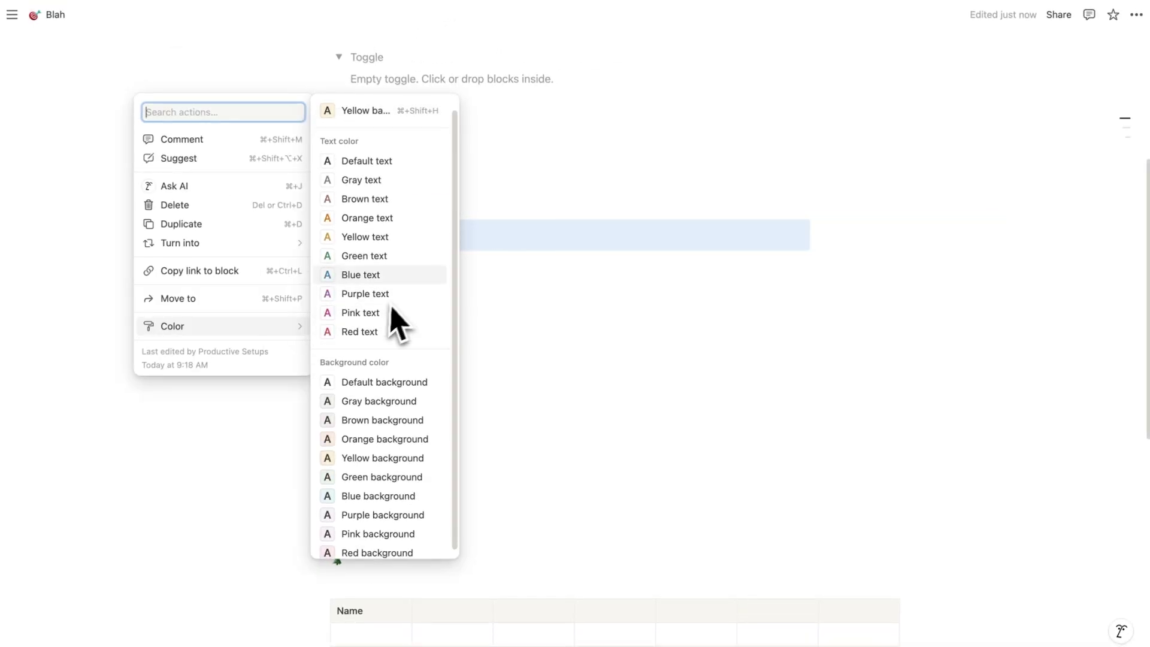
scroll(392, 371, "up", 1)
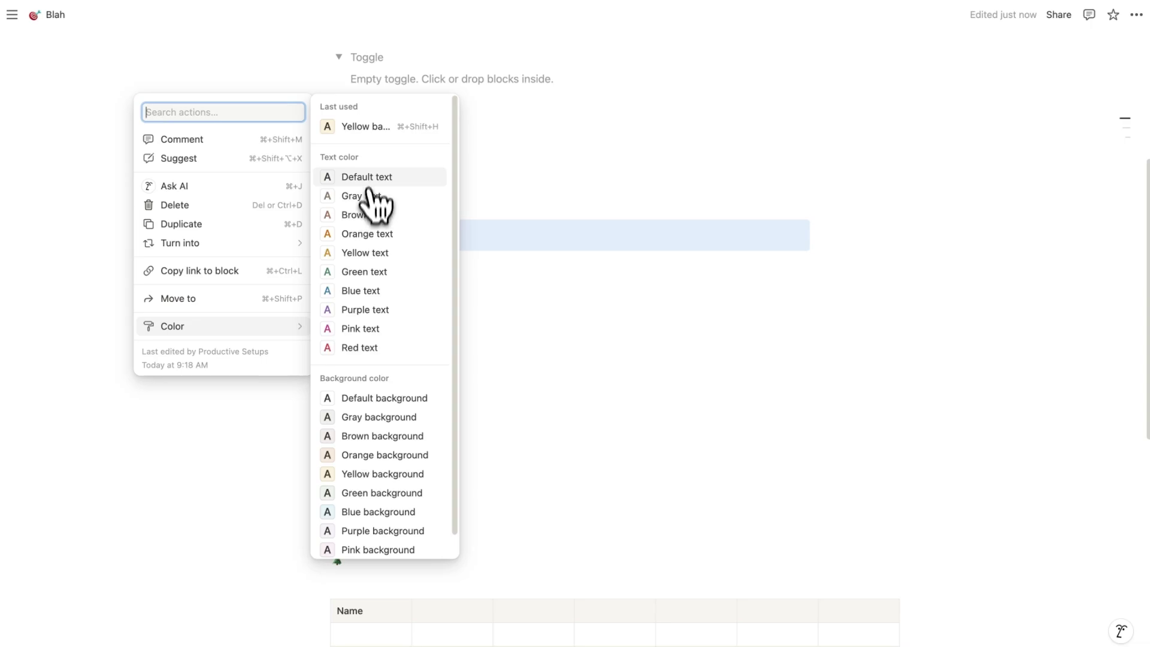
left_click(383, 252)
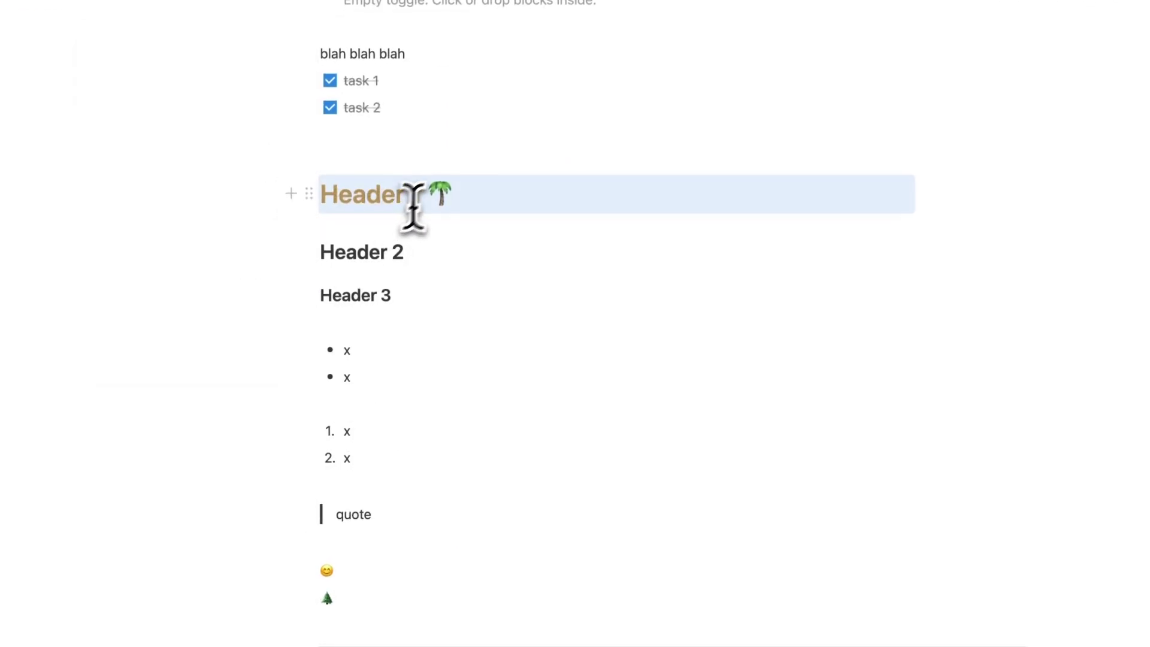
left_click(407, 242)
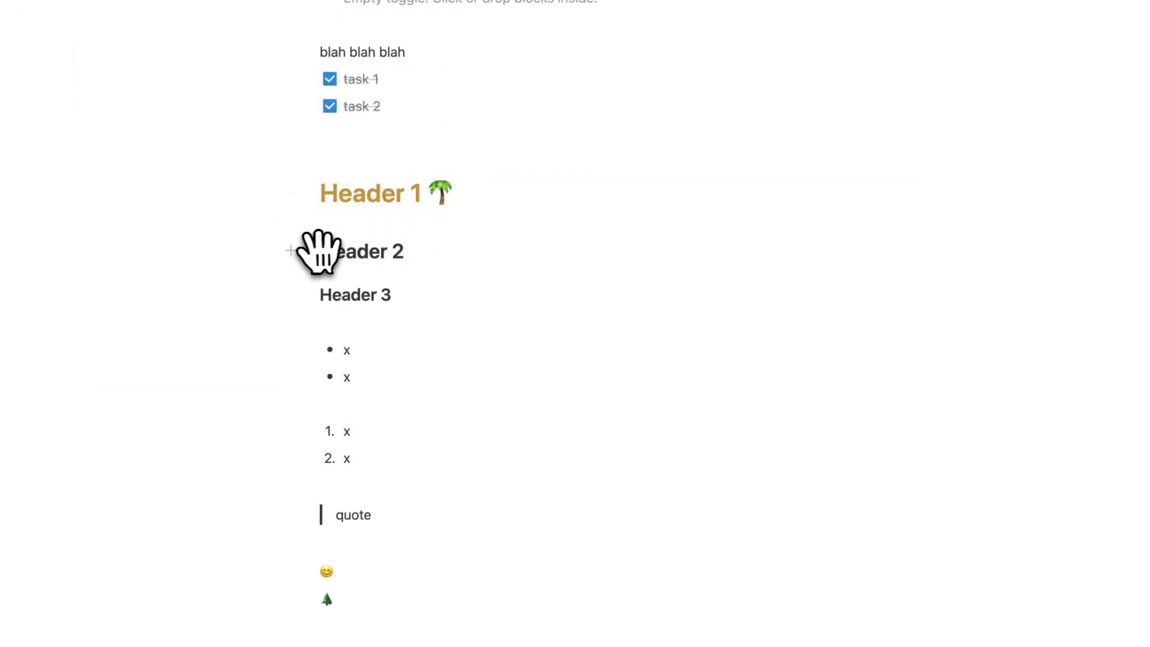
Apply a yellow background to the "Header 2" heading block.
left_click(307, 250)
mouse_move(227, 366)
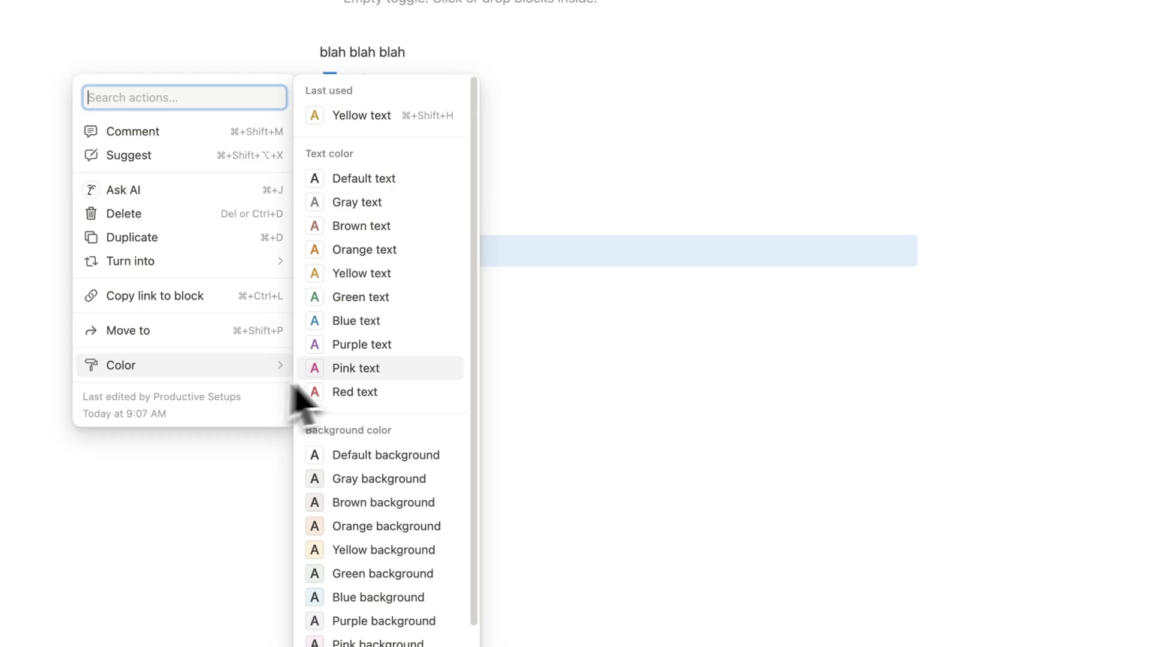
scroll(377, 383, "down", 1)
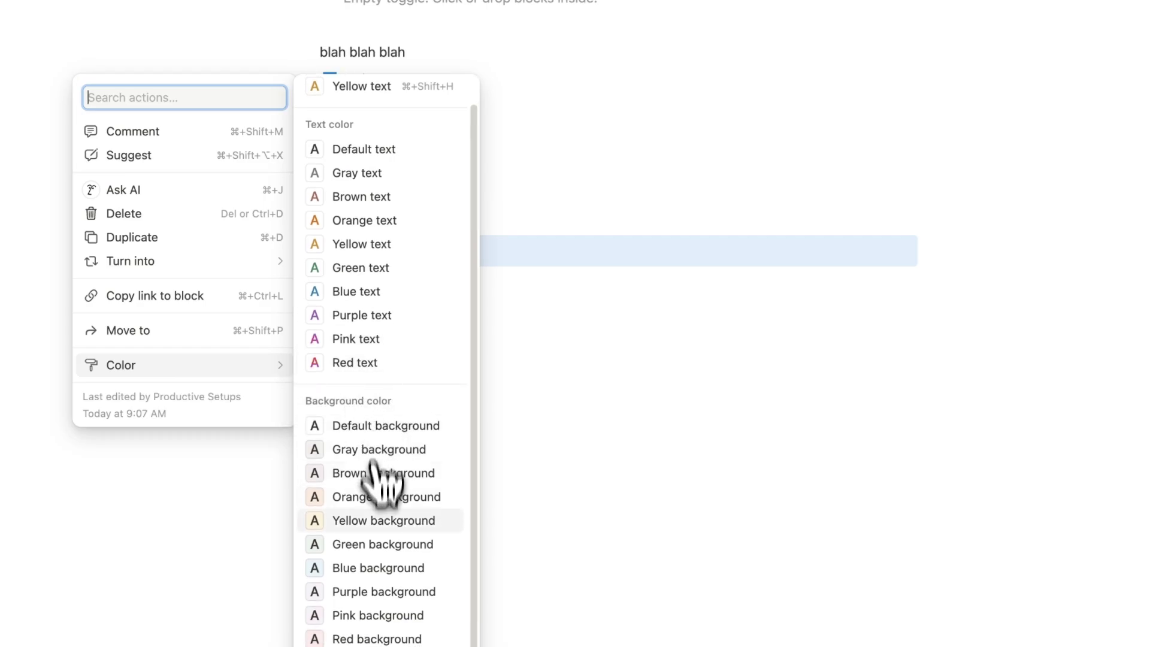
left_click(381, 521)
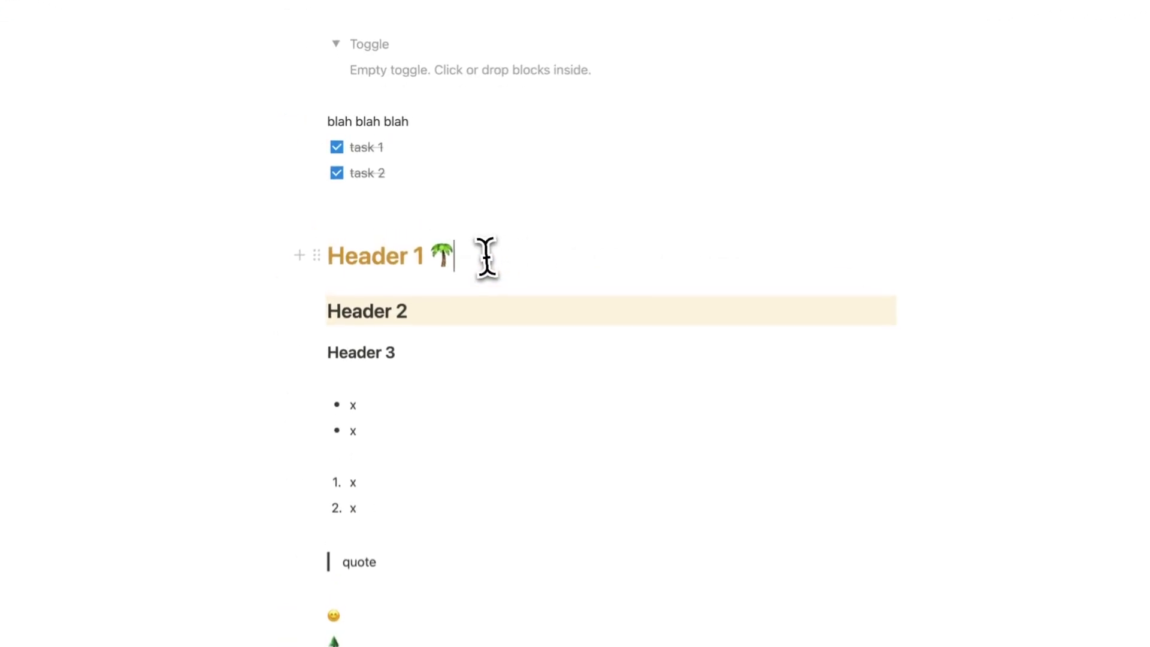
left_click(405, 192)
left_click(464, 244)
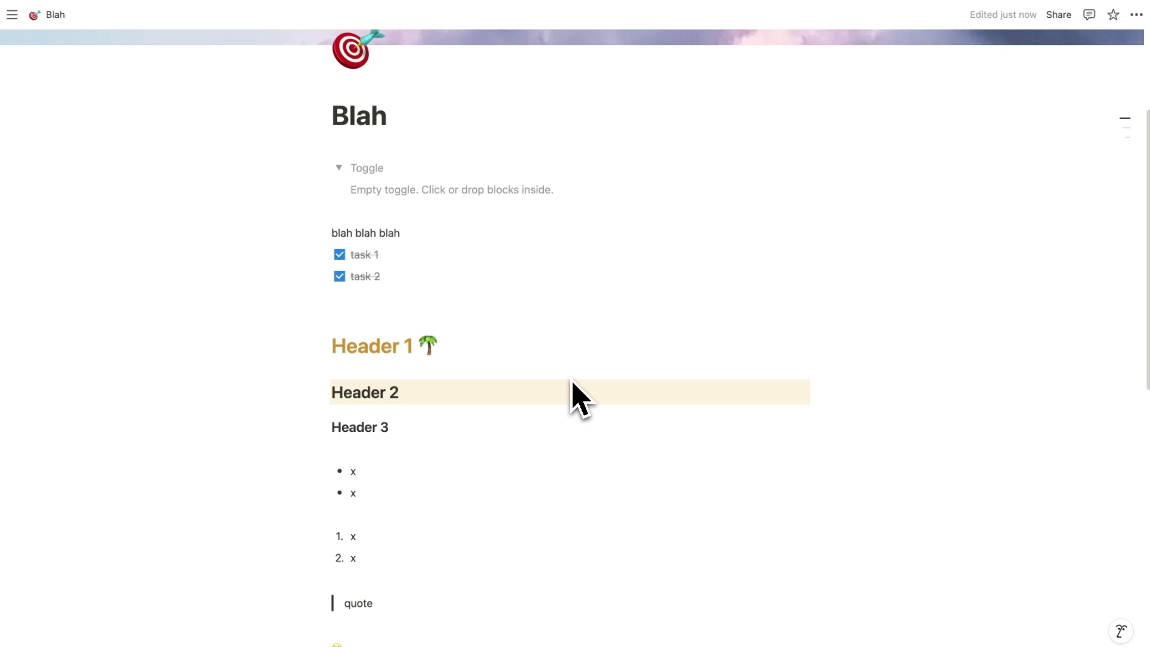
Insert an empty image block below the "blah blah" page link, dismiss its upload options and delete the block.
scroll(566, 366, "down", 10)
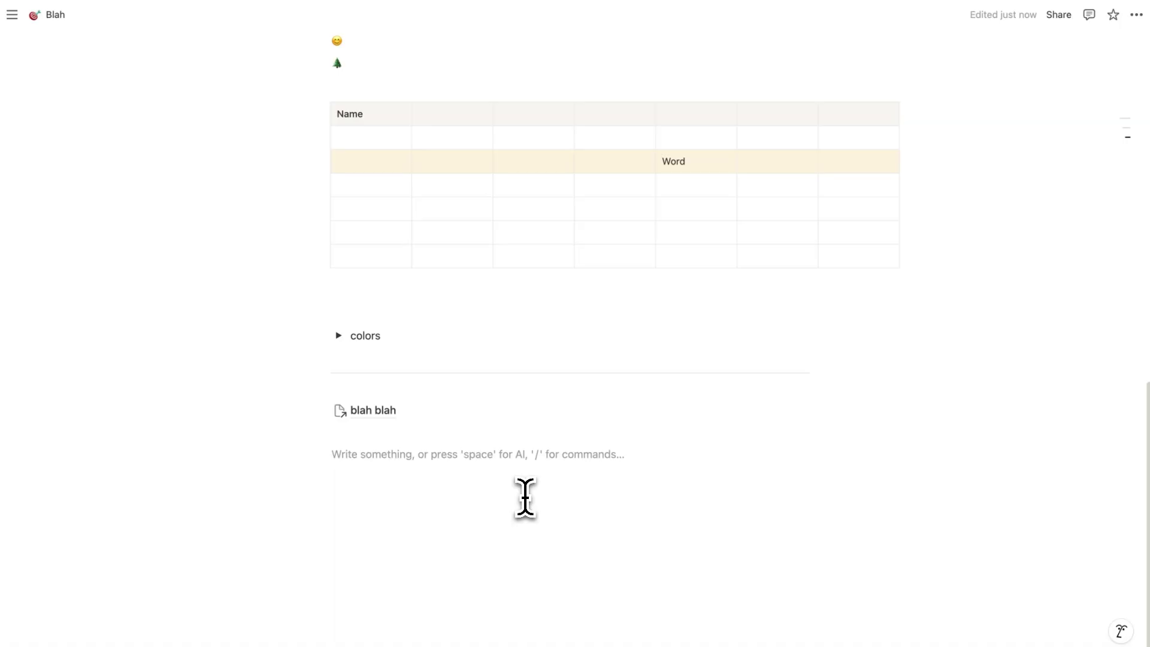
type("/")
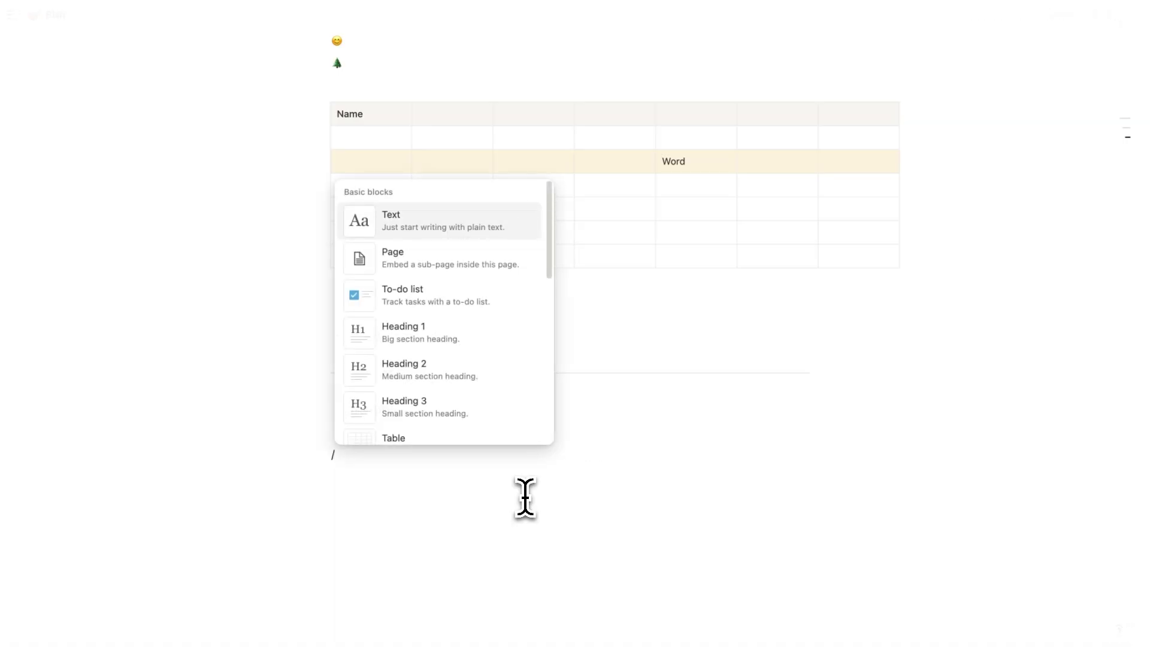
scroll(458, 287, "down", 10)
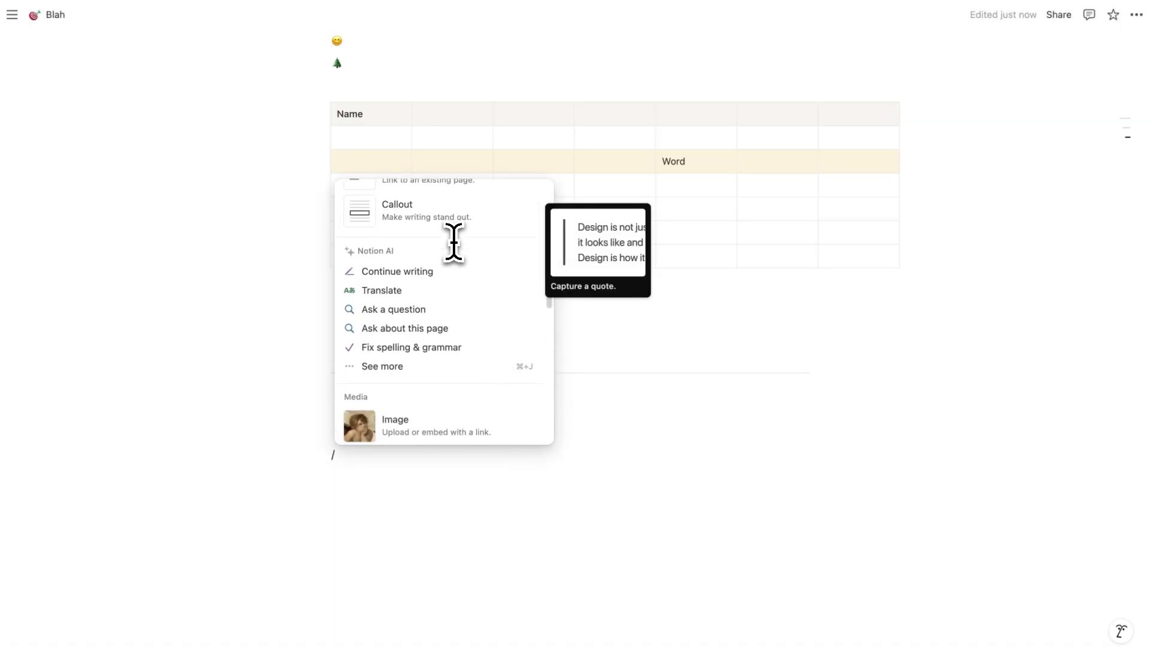
scroll(461, 260, "down", 4)
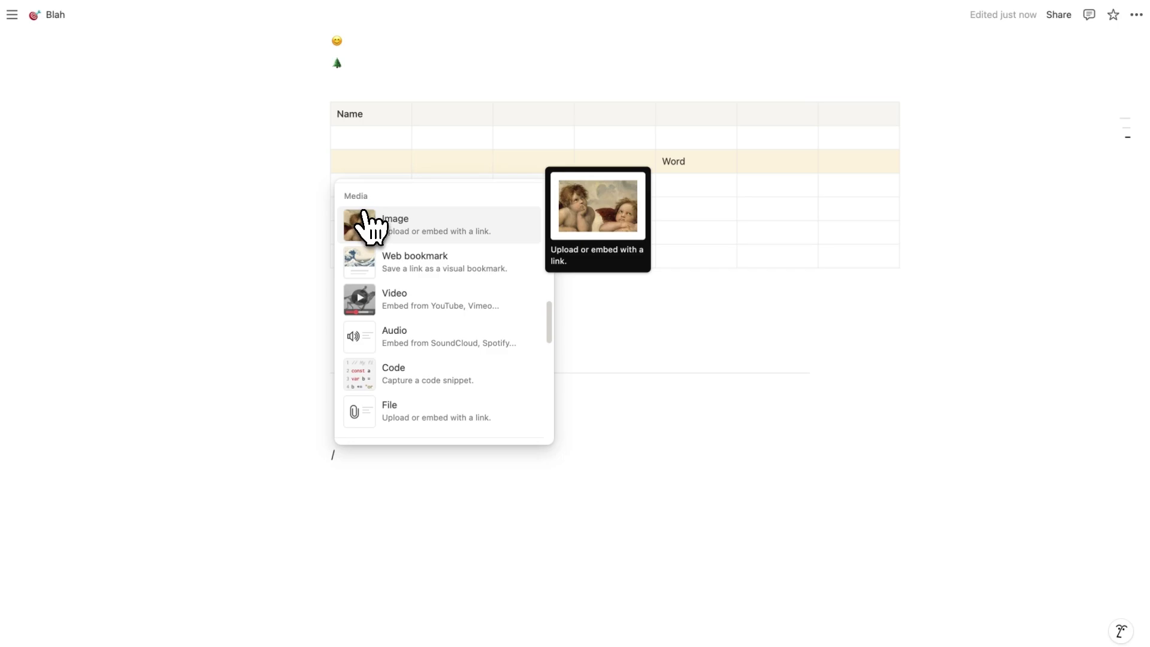
left_click(434, 230)
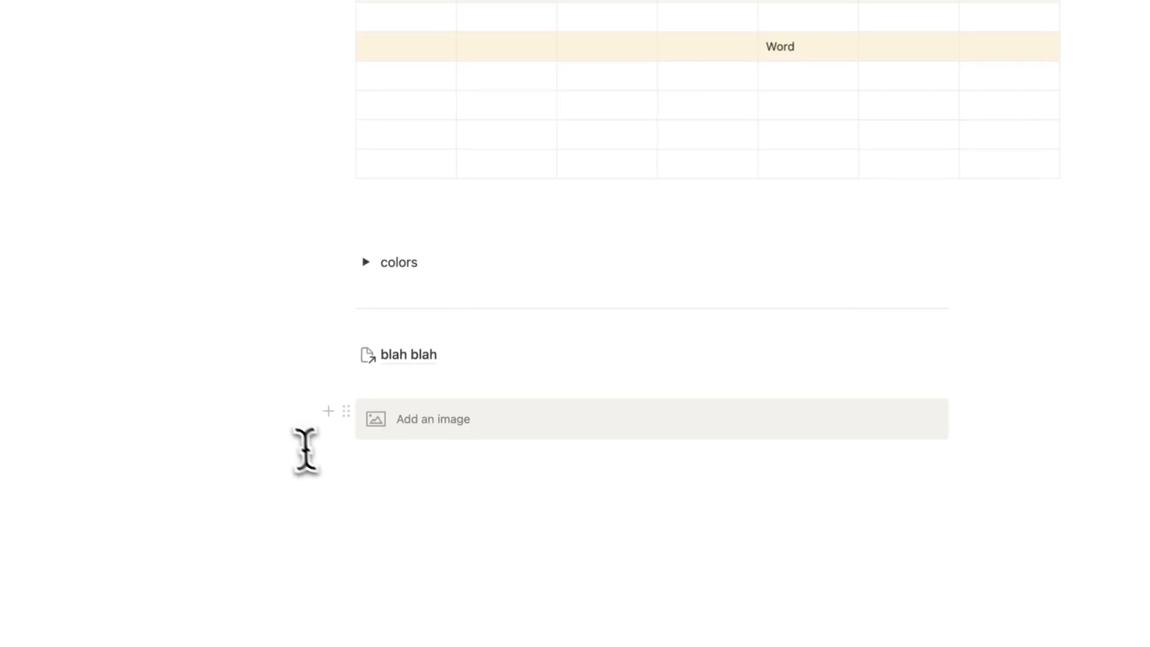
key("Escape")
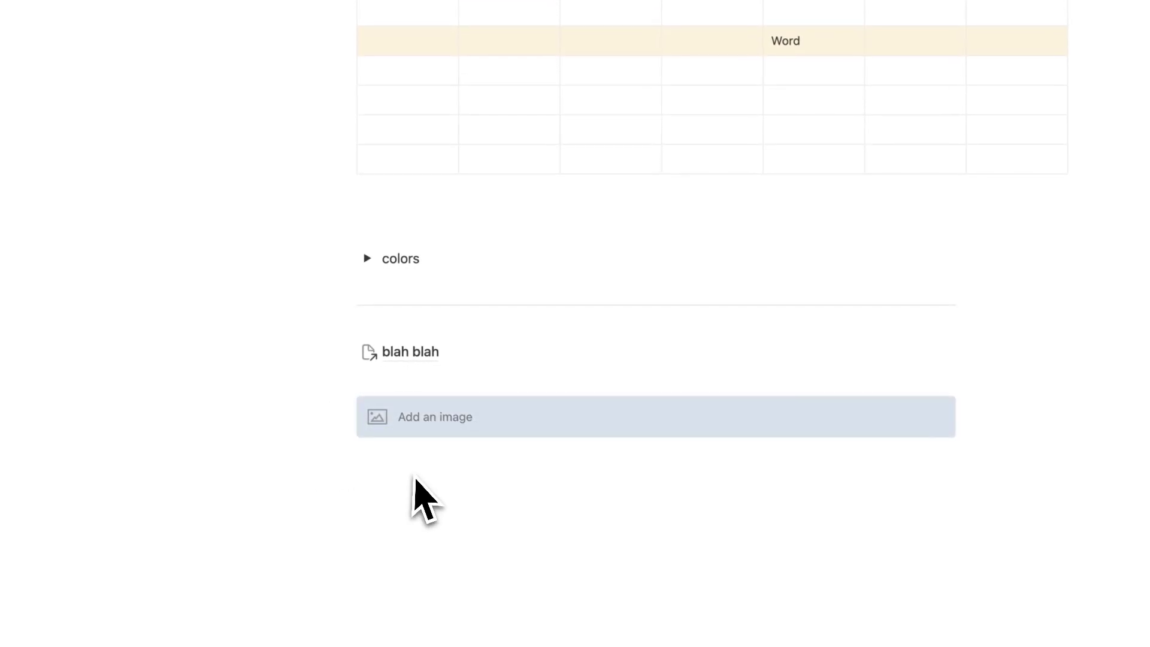
key("BackSpace")
Insert a video block on the empty line below the "blah blah" page link.
left_click(423, 452)
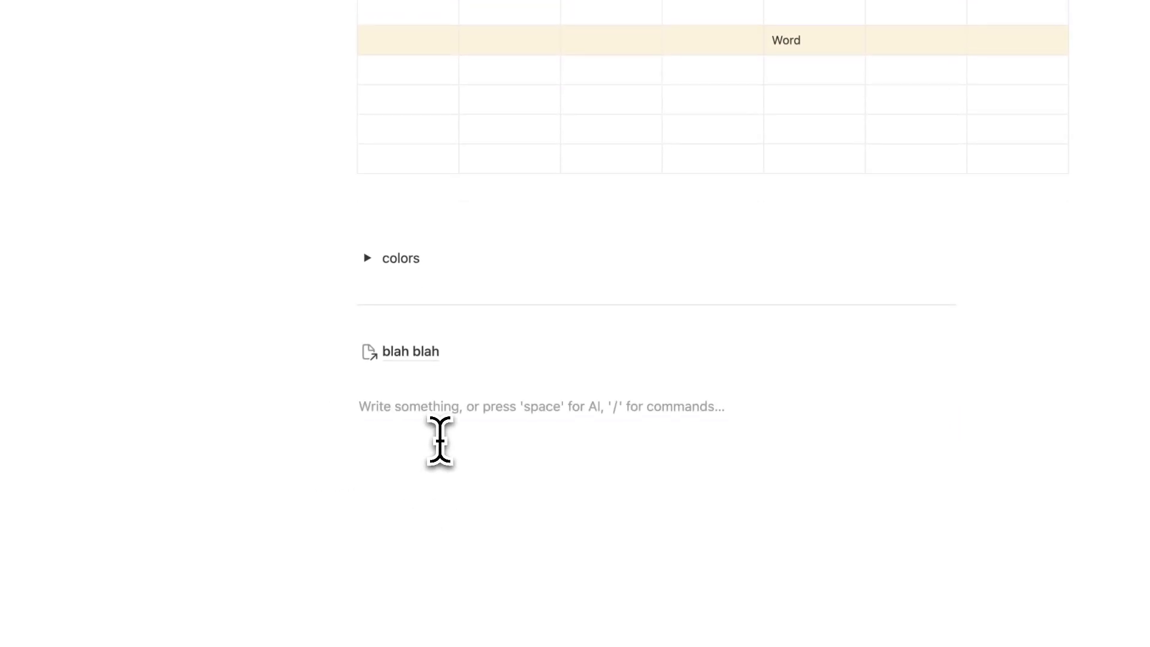
type("/")
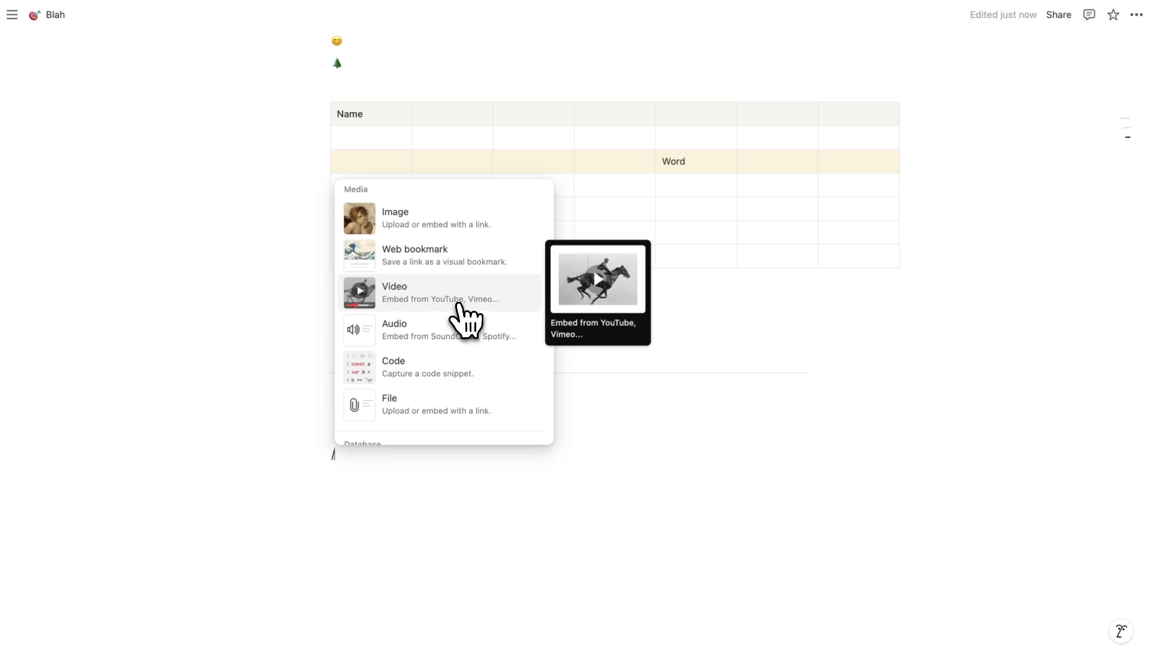
left_click(425, 299)
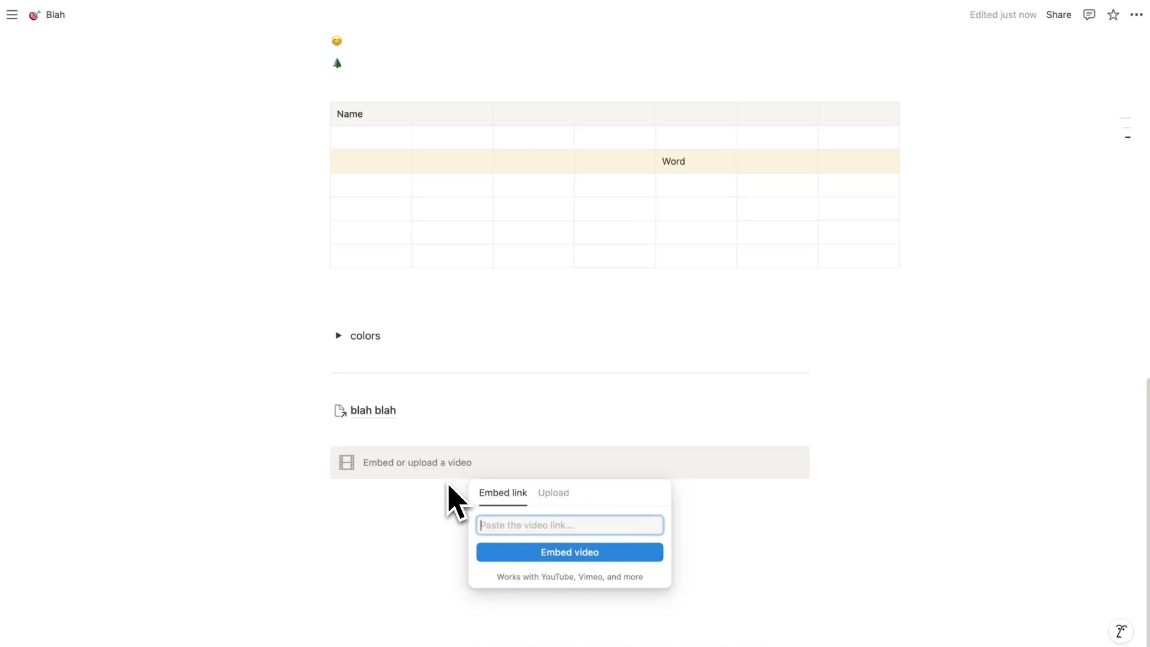
Insert an audio block and a file block, one after the other, below the empty video block.
left_click(442, 516)
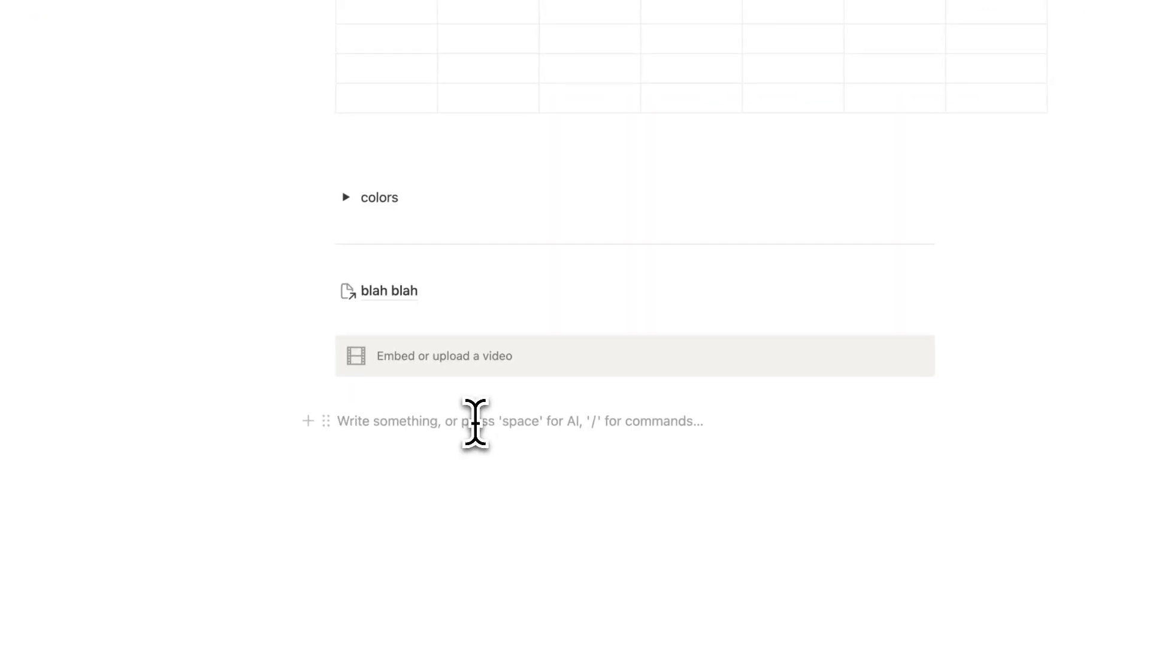
type("/")
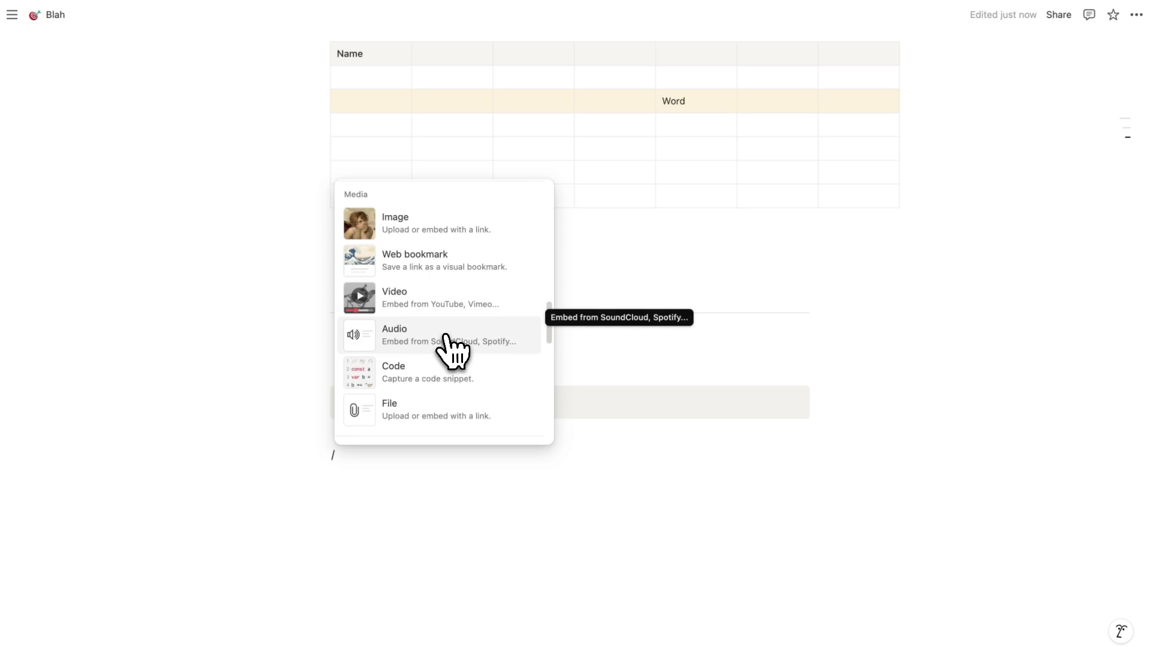
left_click(444, 335)
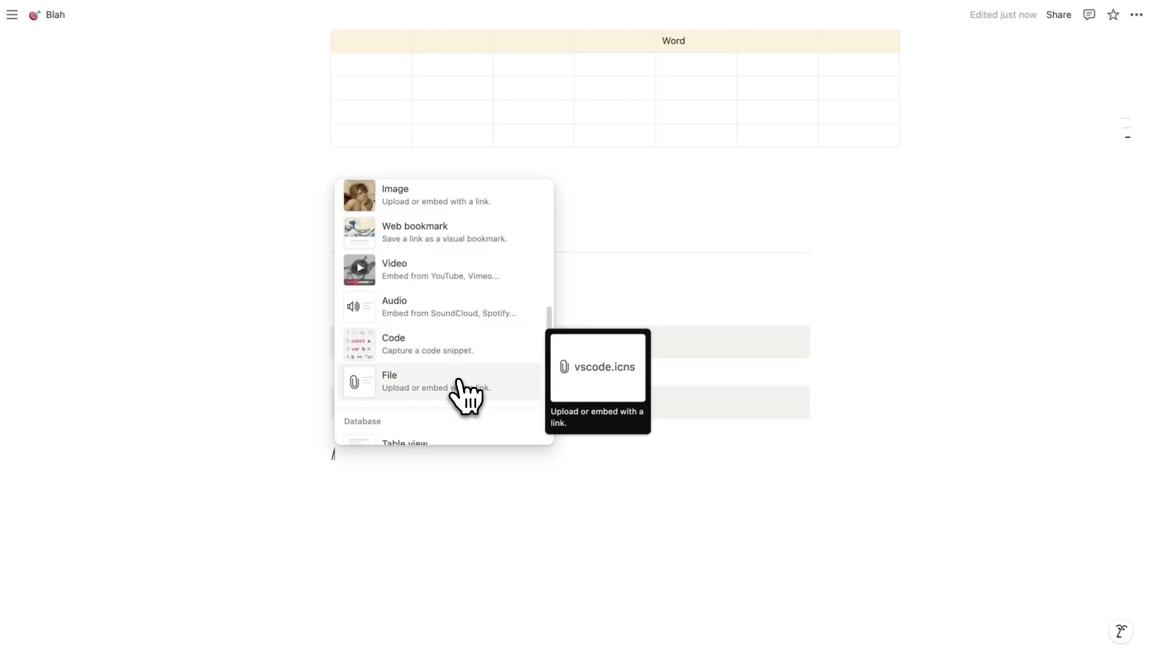
left_click(452, 377)
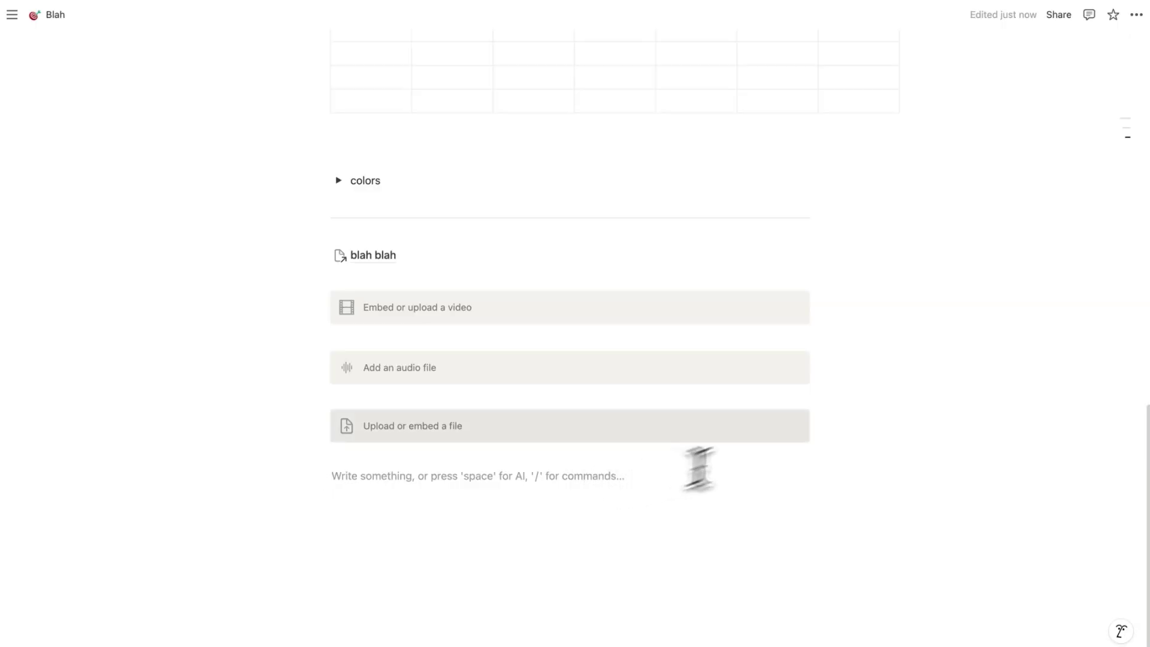
Set the page's font style to Serif, trying out Mono along the way.
scroll(693, 465, "up", 15)
scroll(780, 385, "down", 9)
scroll(417, 271, "down", 7)
scroll(398, 403, "up", 16)
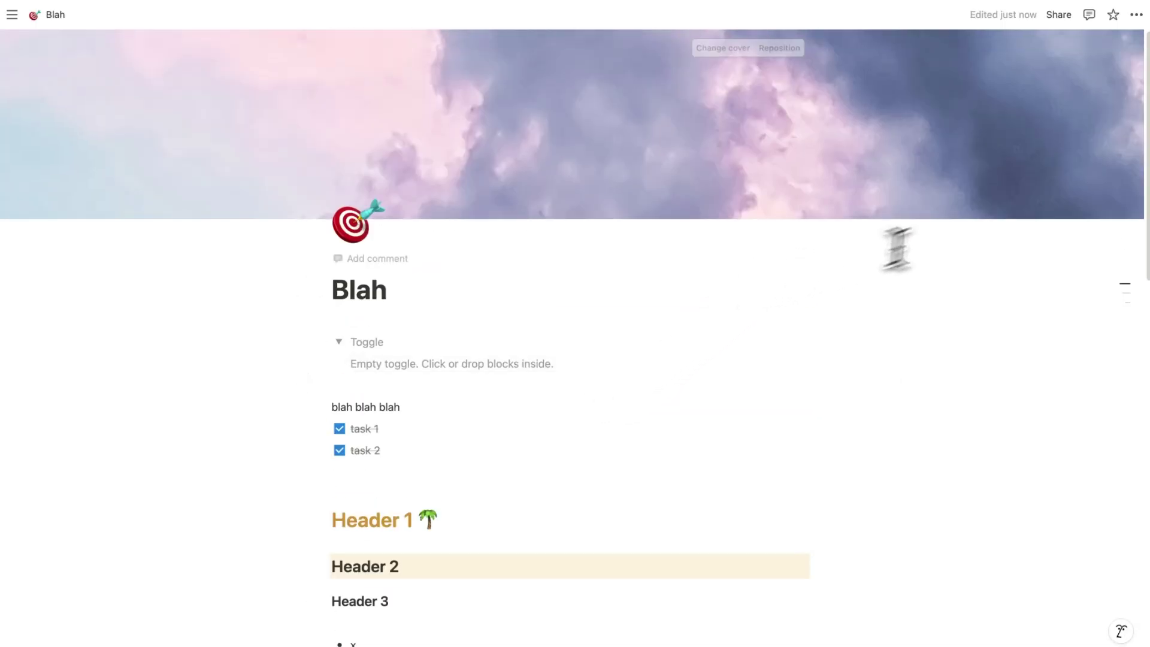
left_click(1135, 15)
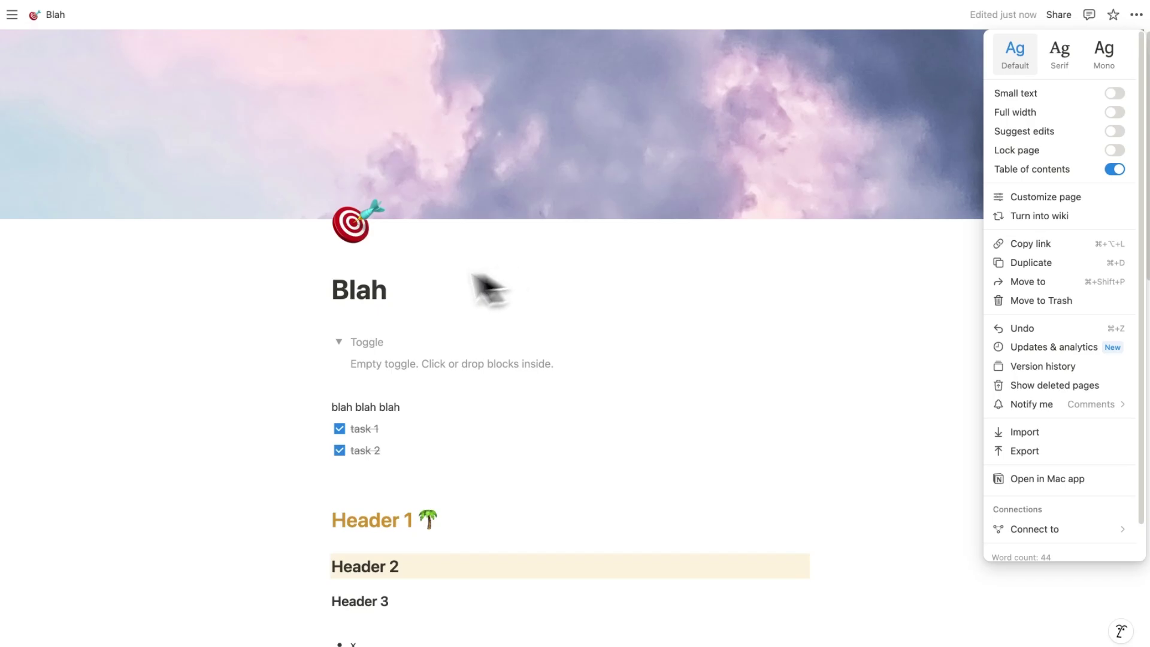
left_click(1058, 51)
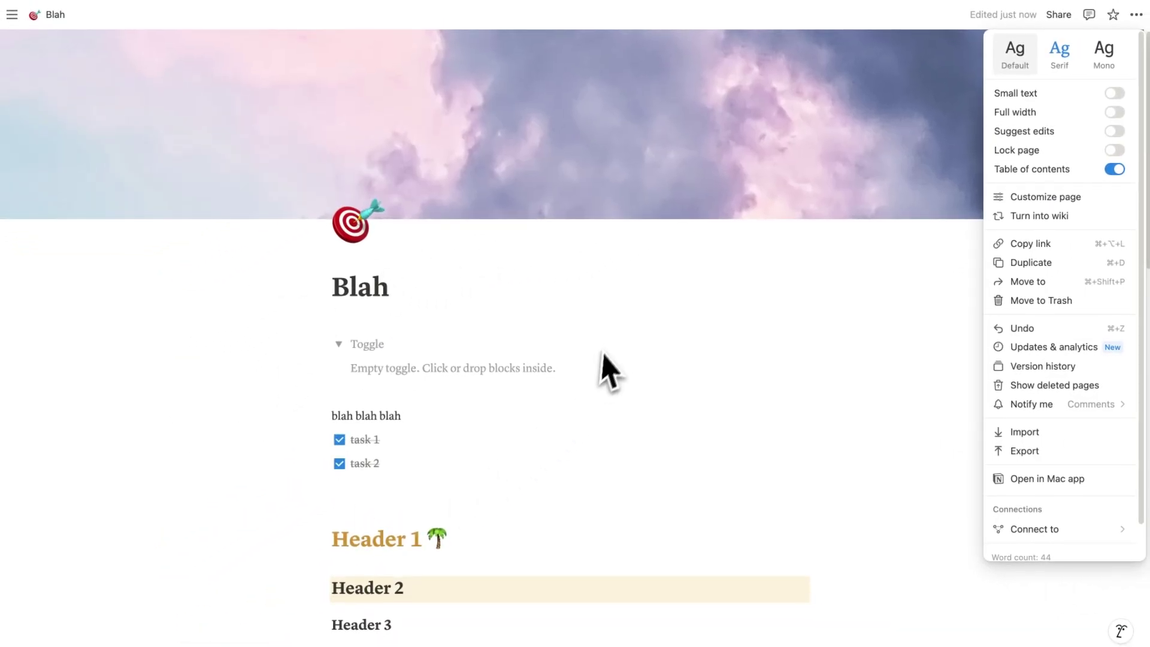
left_click(1098, 67)
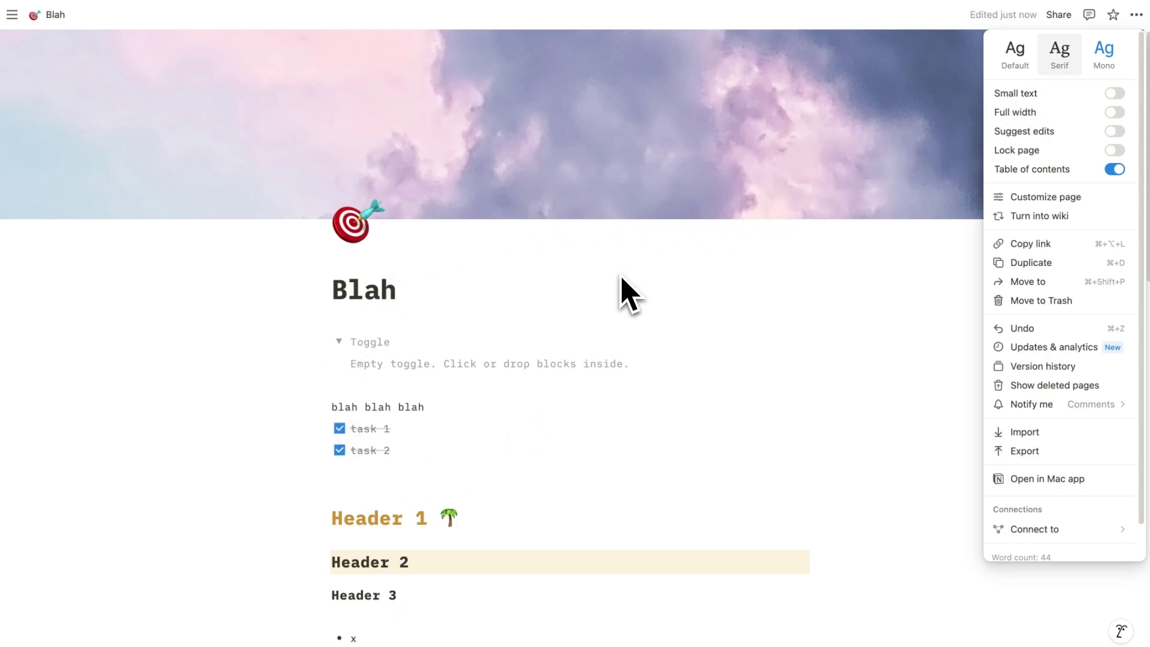
left_click(1066, 66)
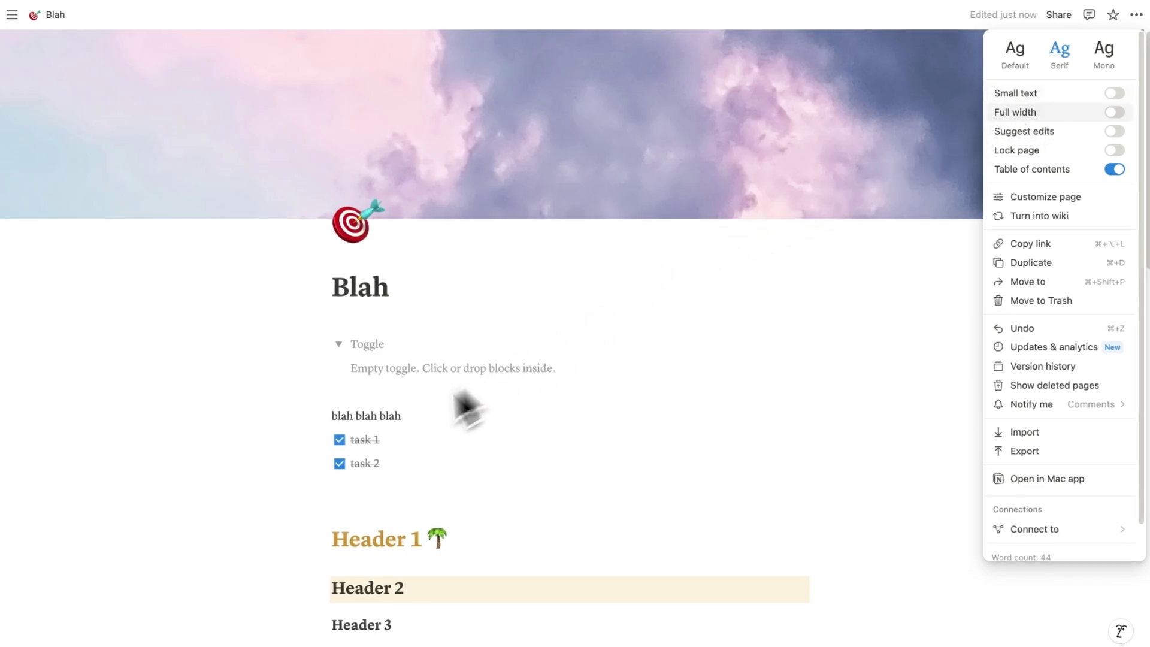
Turn on small text and full width for the page, check the layout and reopen the page options.
left_click(1112, 94)
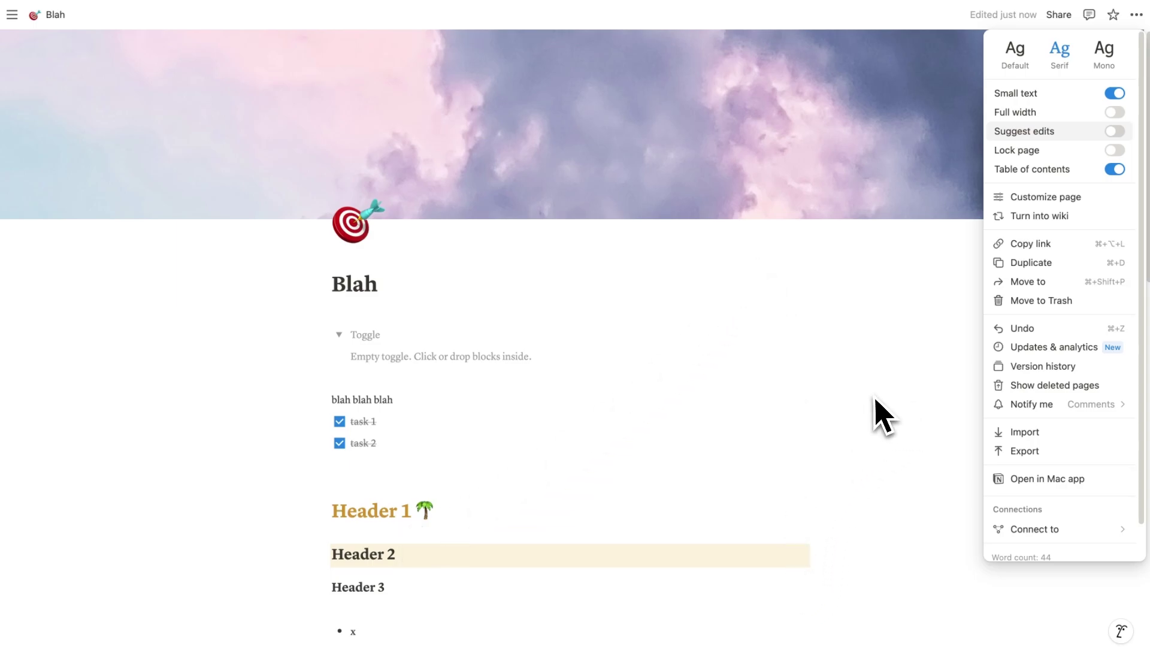
left_click(1113, 113)
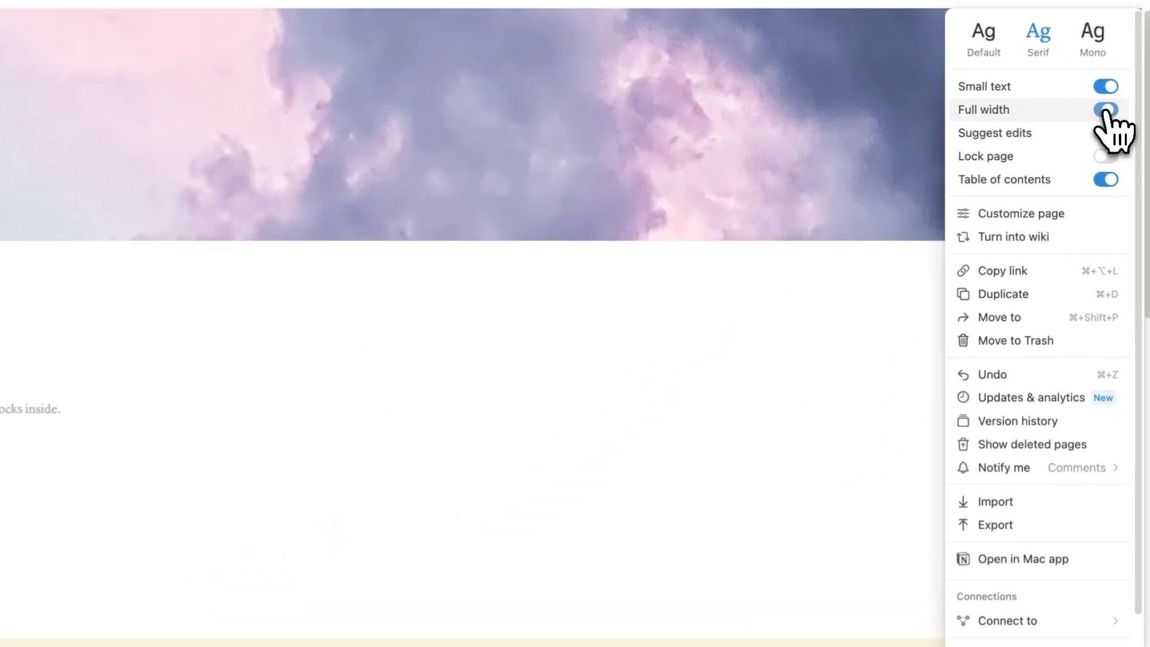
left_click(734, 345)
scroll(631, 400, "down", 10)
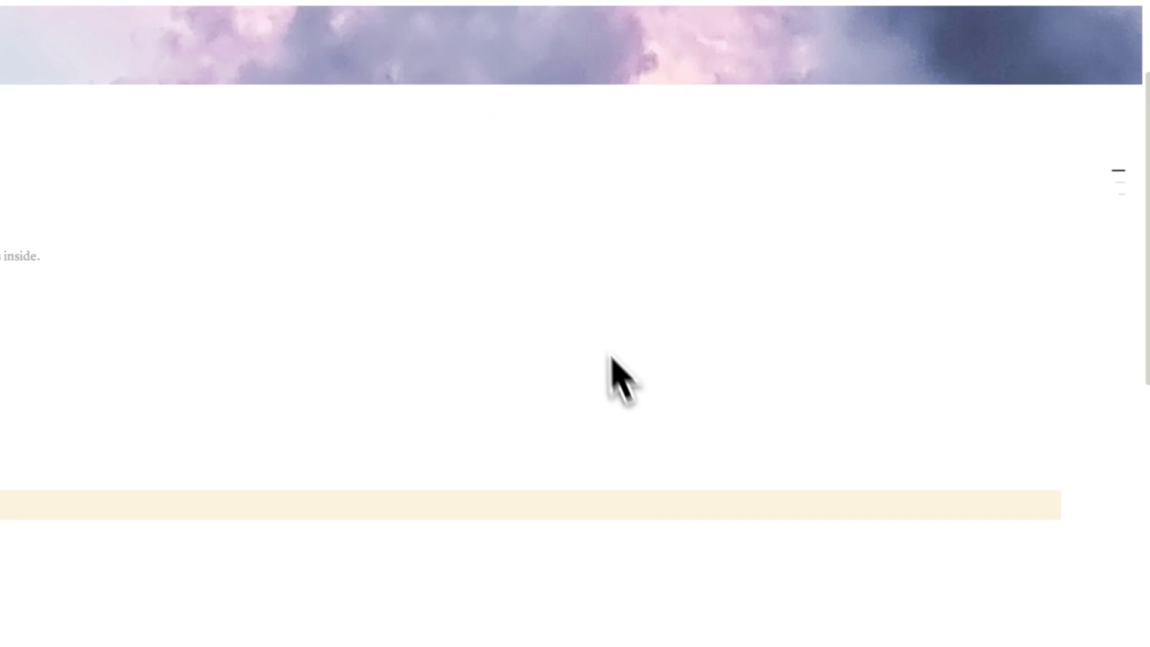
scroll(659, 339, "down", 3)
scroll(615, 374, "up", 15)
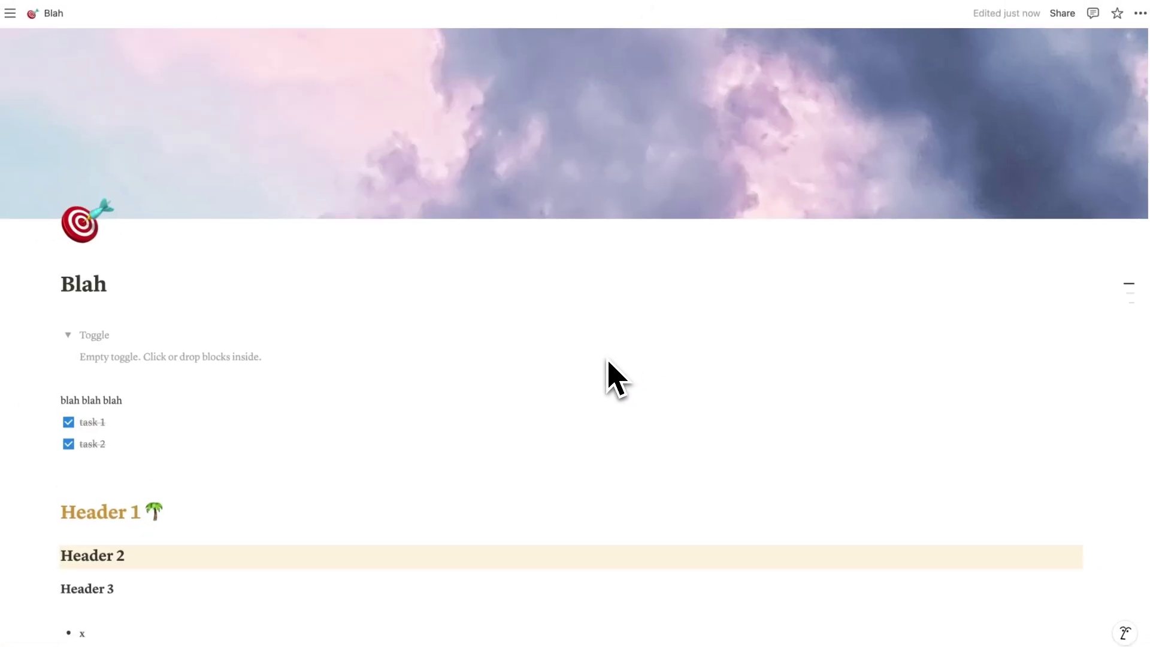
scroll(723, 251, "down", 12)
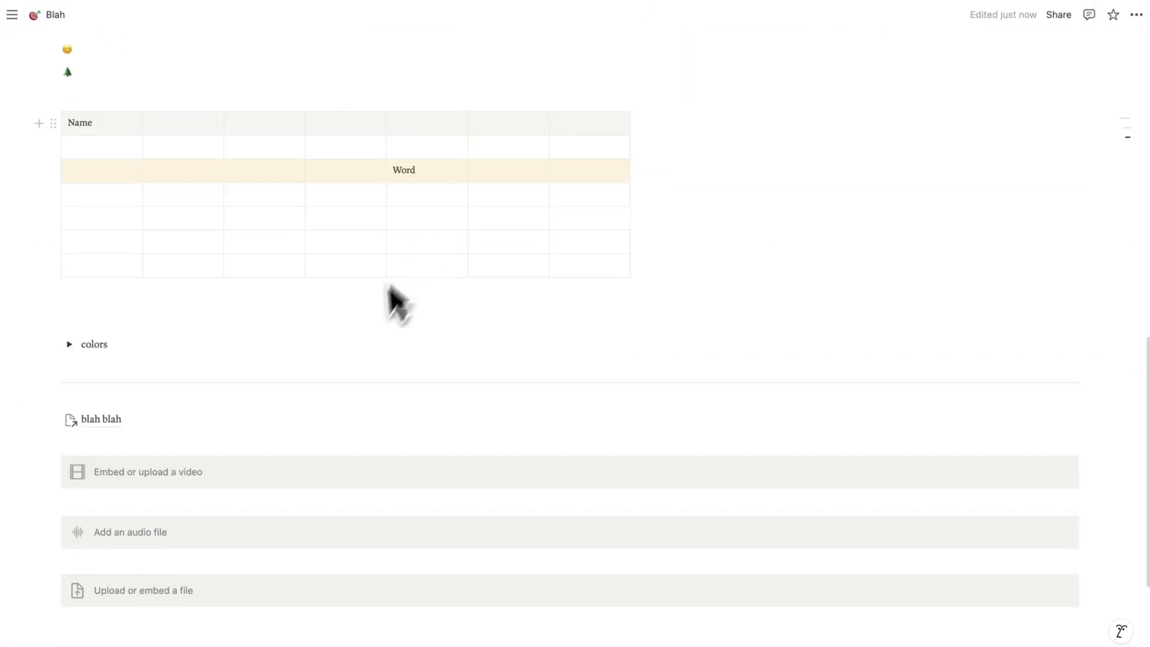
scroll(395, 302, "up", 10)
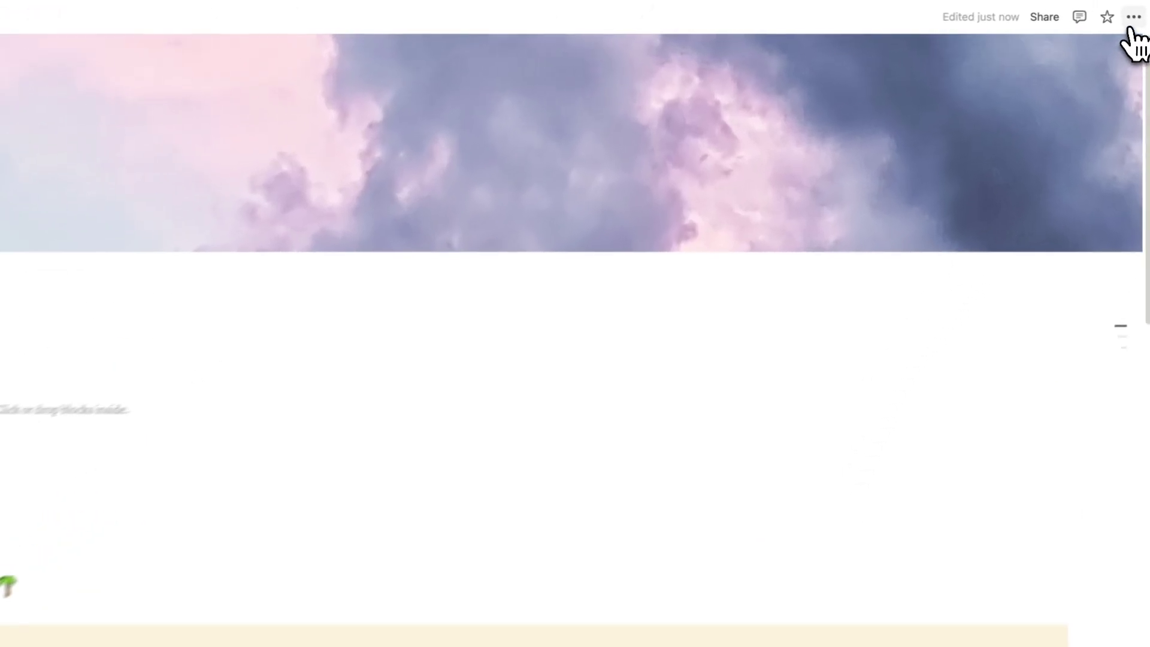
left_click(1131, 20)
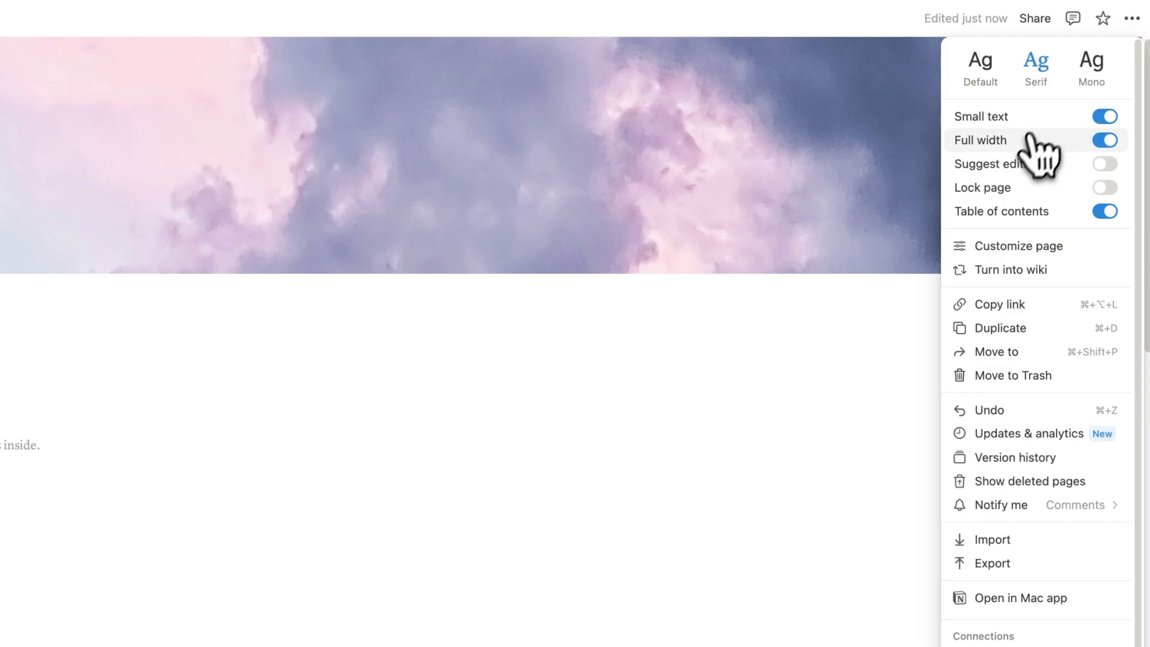
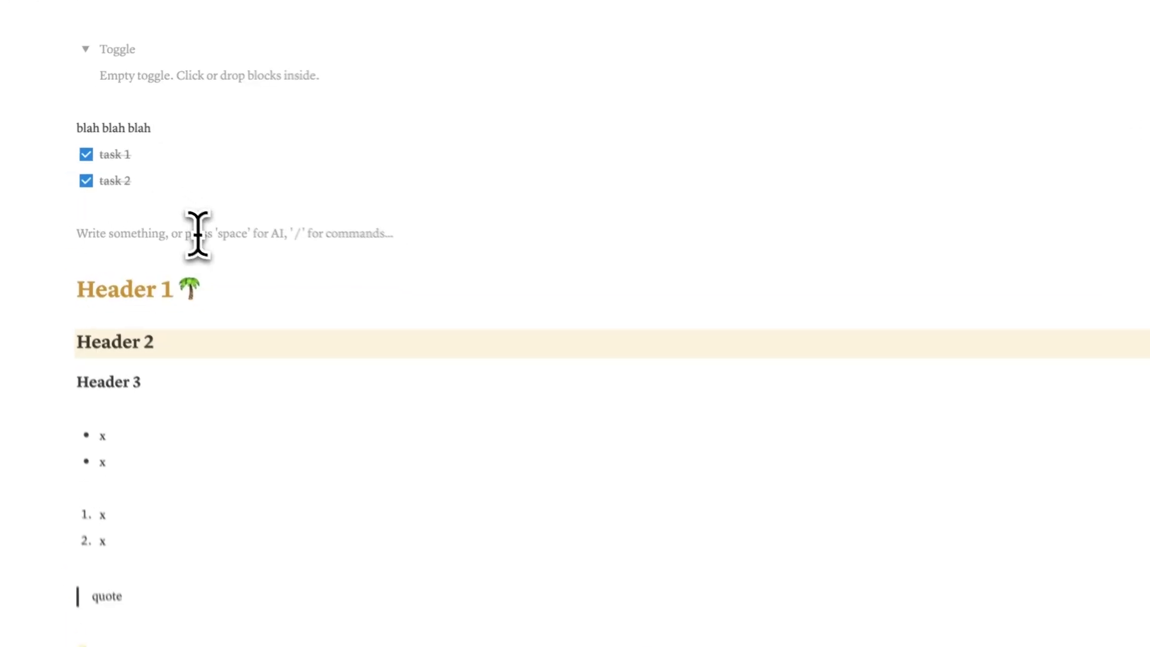
Insert a three-column layout on the empty line above "Header 1" and give each column's empty block a yellow background.
type("/column")
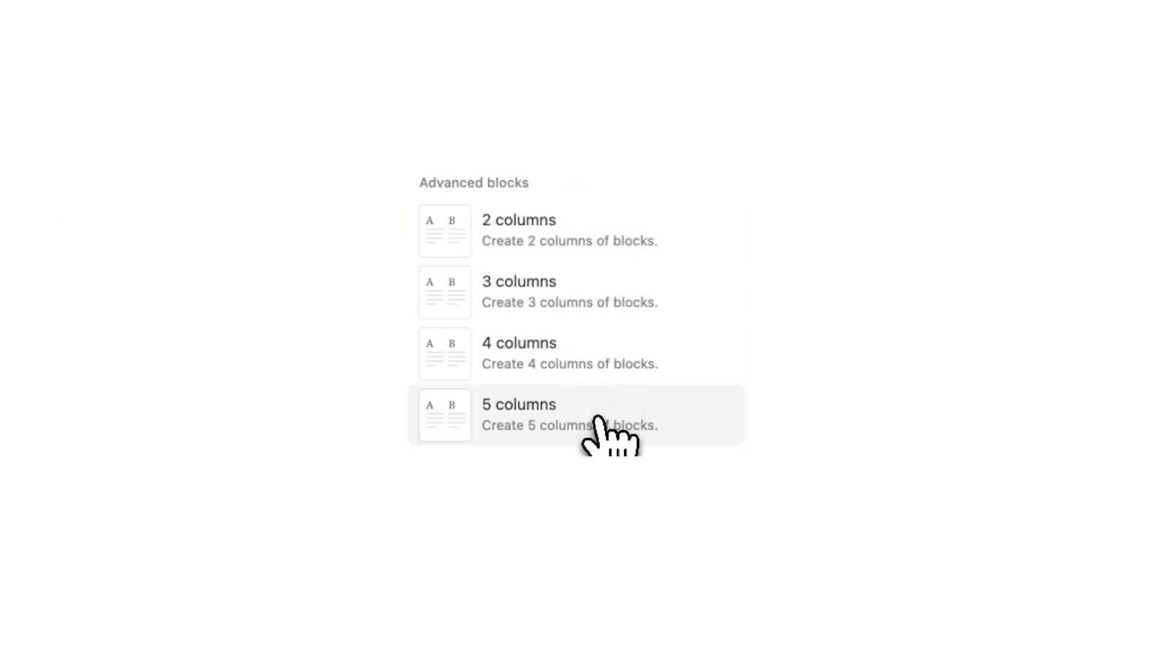
left_click(581, 378)
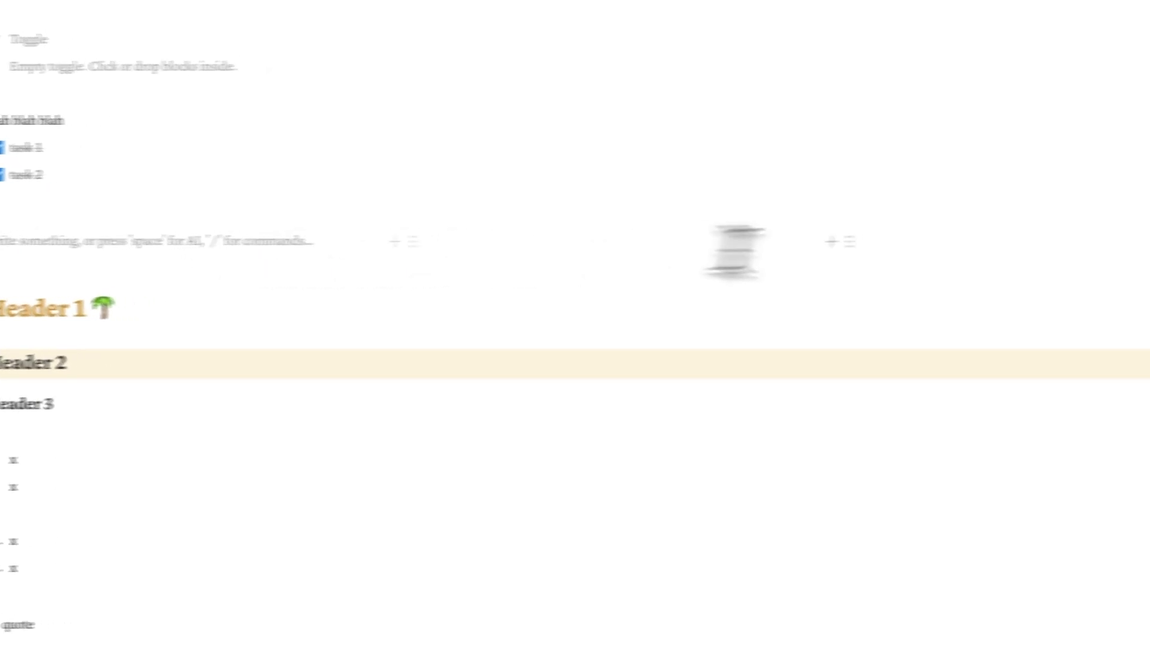
left_click(74, 186)
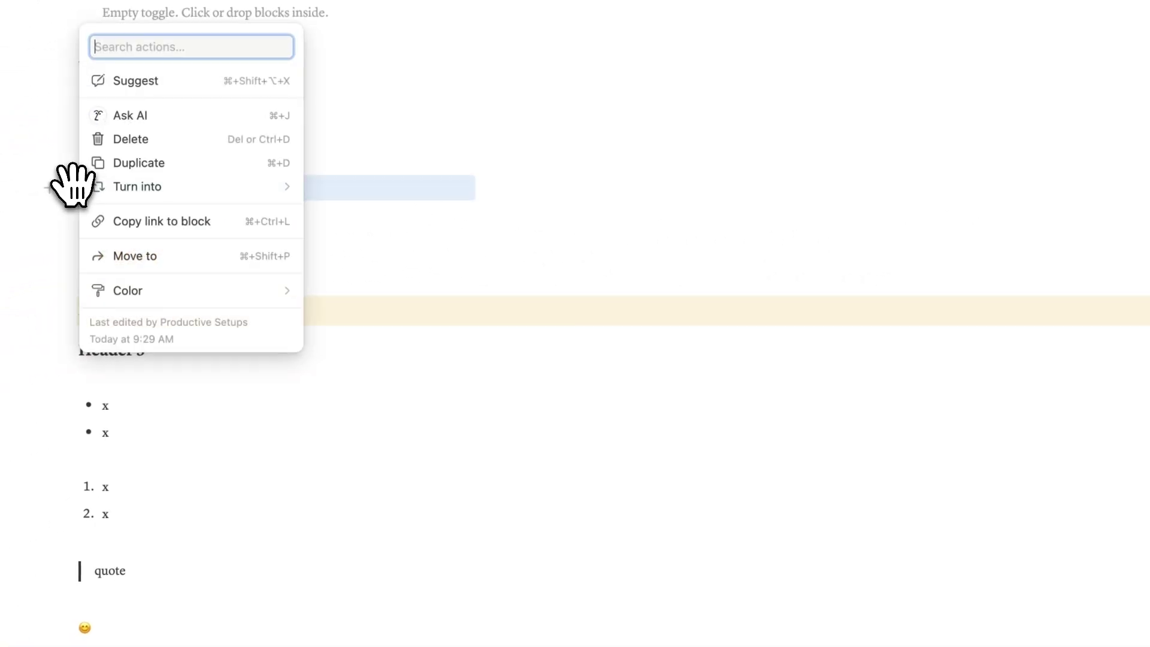
mouse_move(144, 291)
left_click(395, 475)
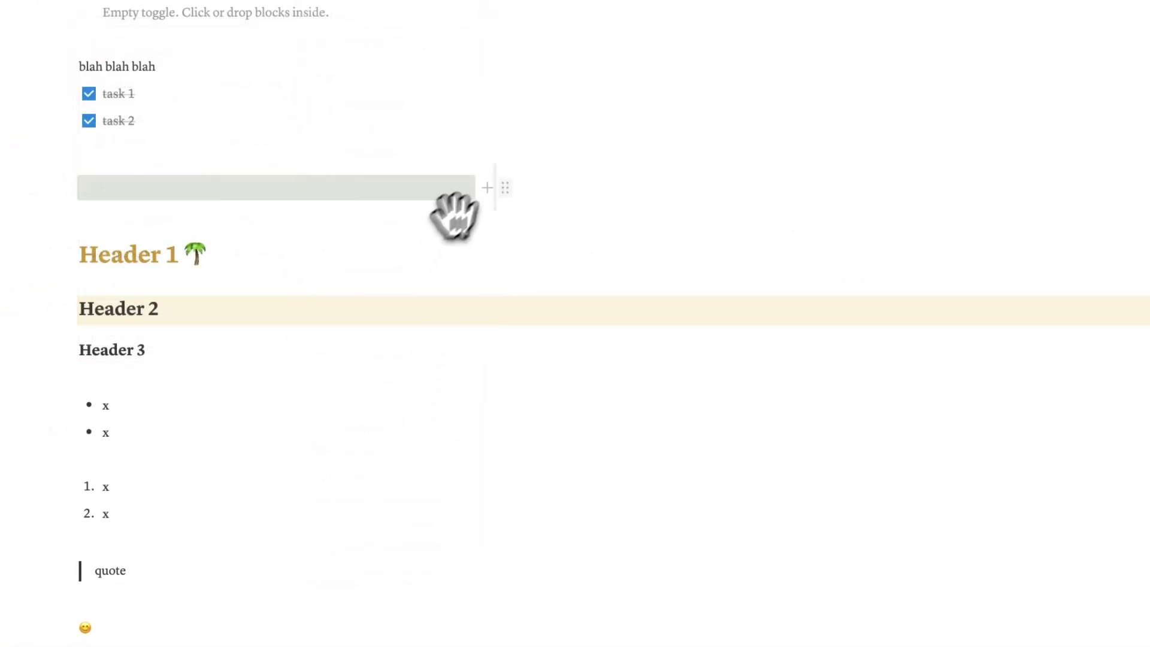
left_click(505, 187)
mouse_move(467, 289)
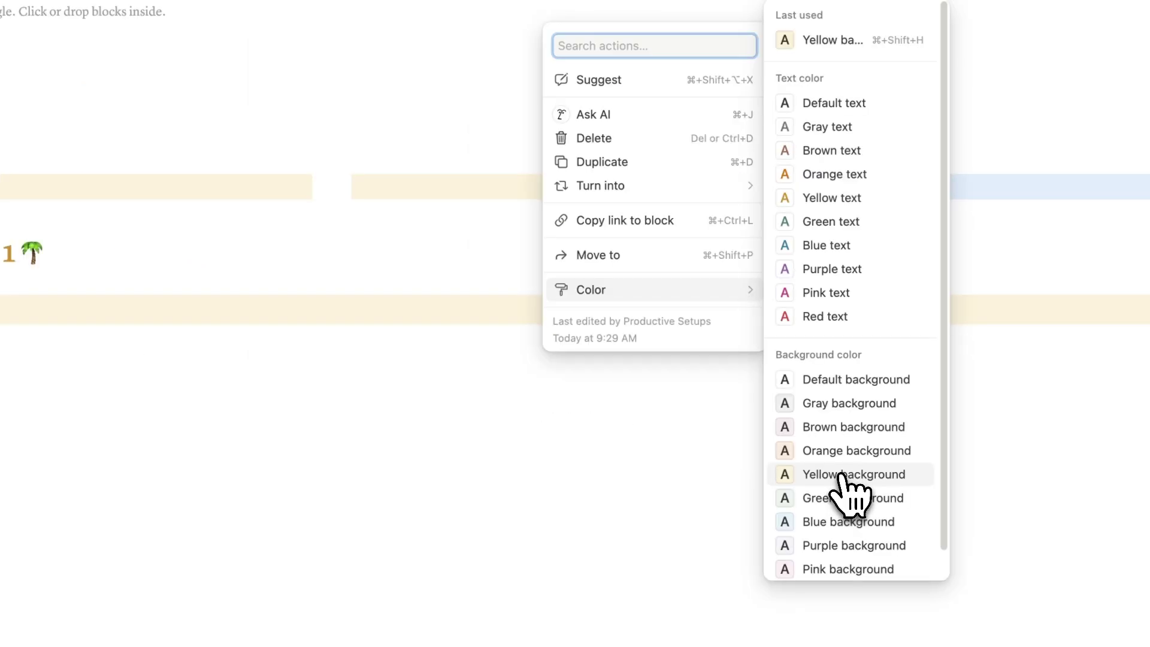
left_click(846, 475)
left_click(559, 192)
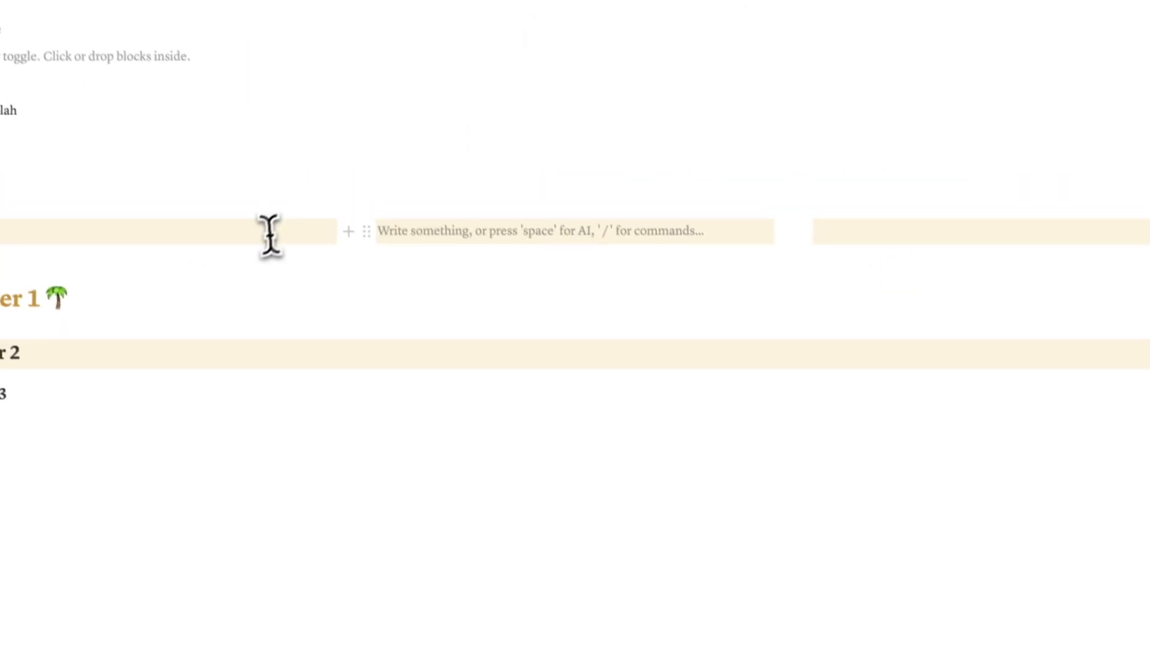
left_click(841, 184)
left_click(470, 243)
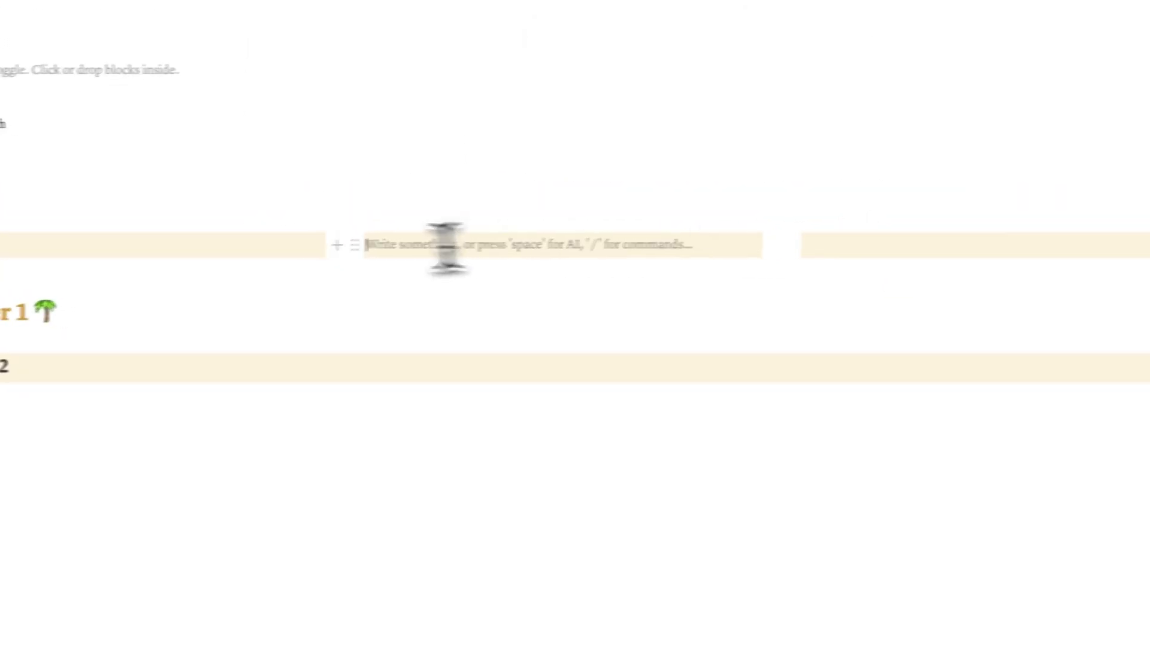
left_click(207, 245)
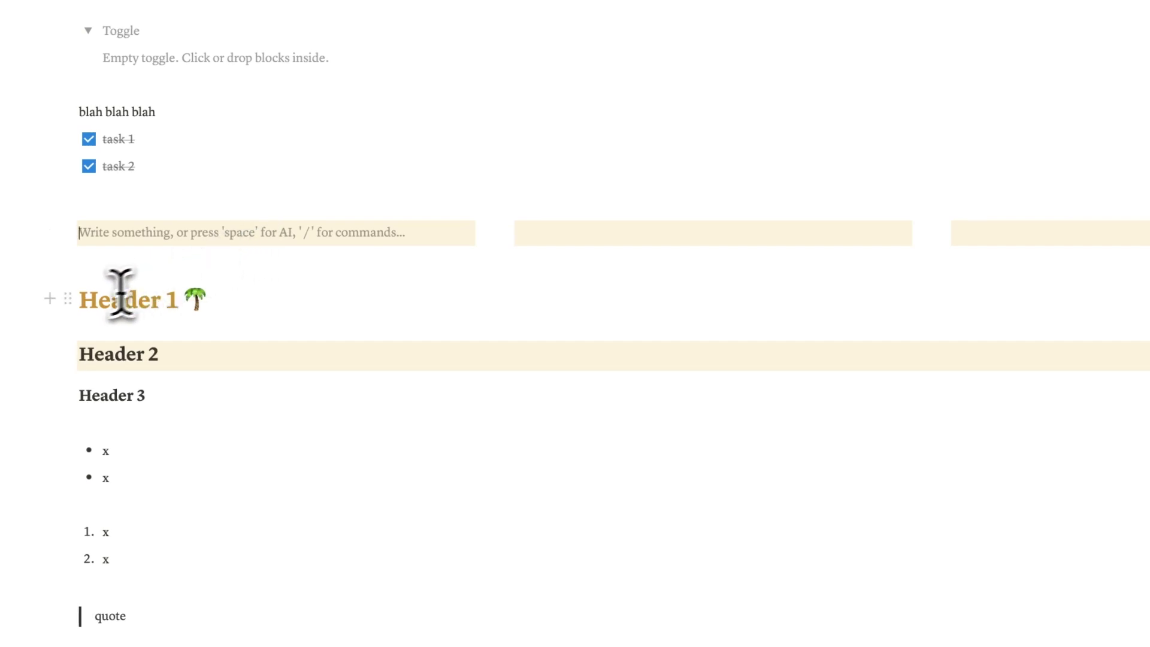
Move the "Header 1" heading beneath the yellow block in the first column.
left_click_drag(64, 300, 100, 244)
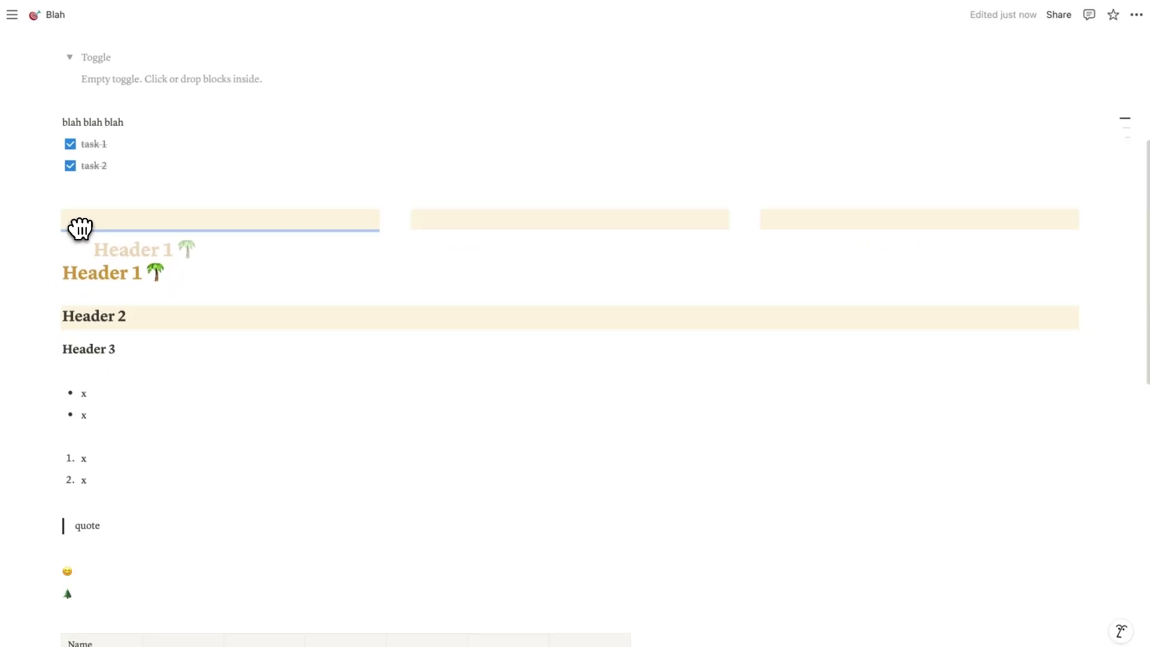
left_click_drag(80, 228, 80, 229)
left_click(211, 270)
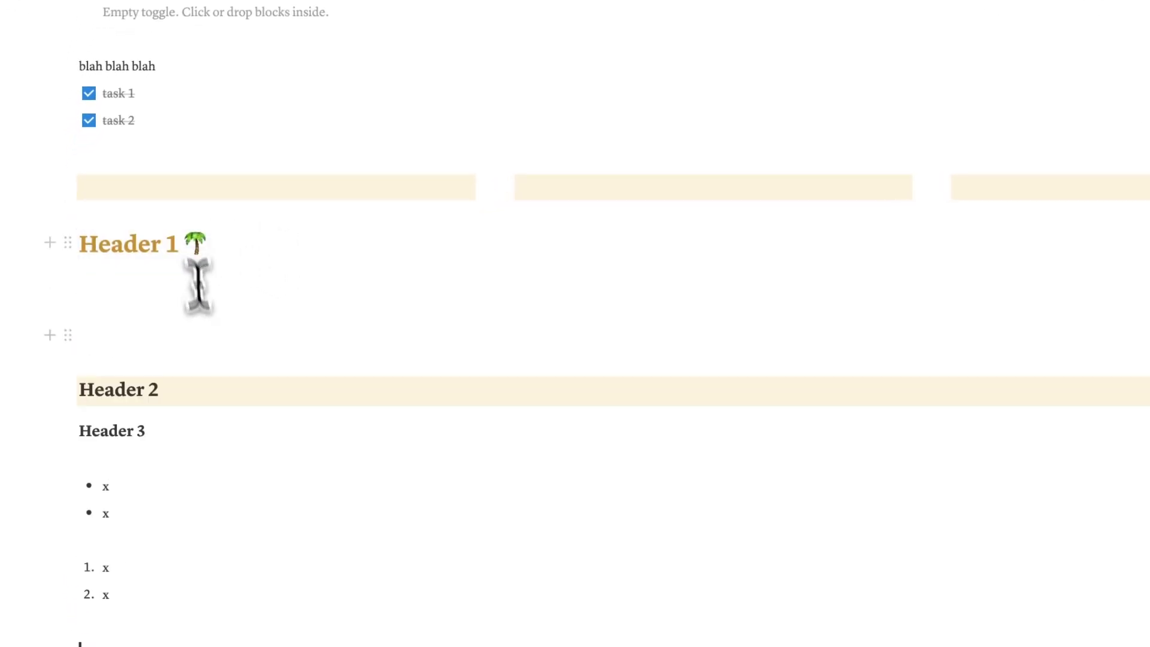
Move the "Header 3" heading into the second column and the two "x" bullets into the third column.
left_click_drag(68, 432, 521, 225)
left_click_drag(268, 397, 975, 218)
left_click(978, 185)
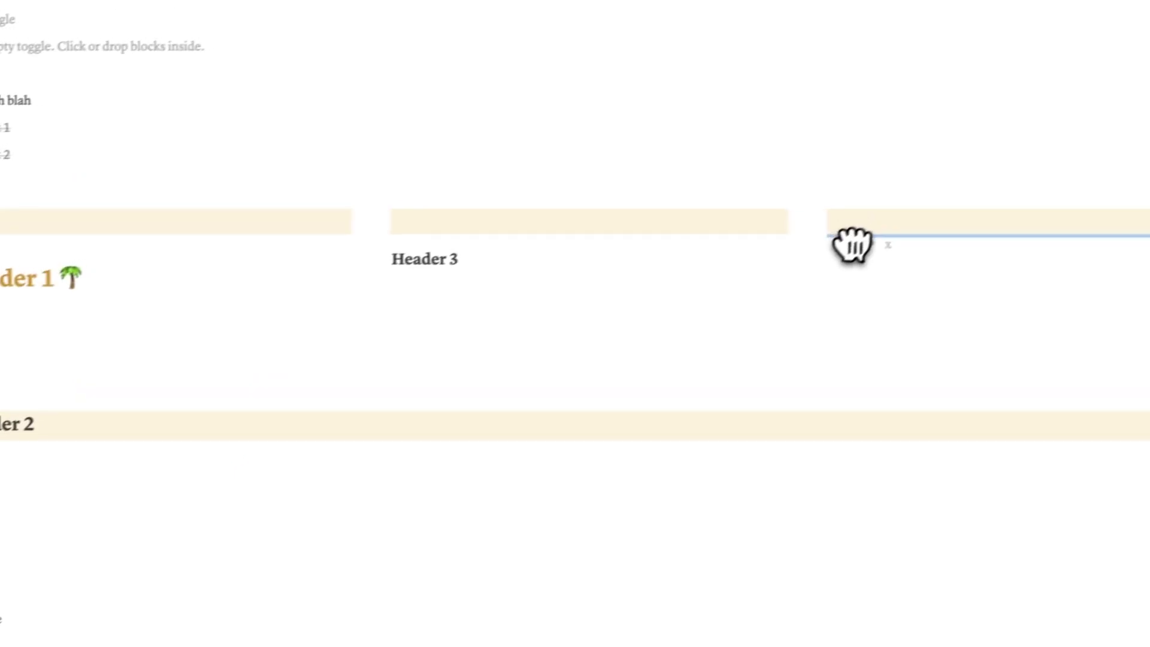
left_click_drag(796, 229, 811, 260)
left_click(853, 233)
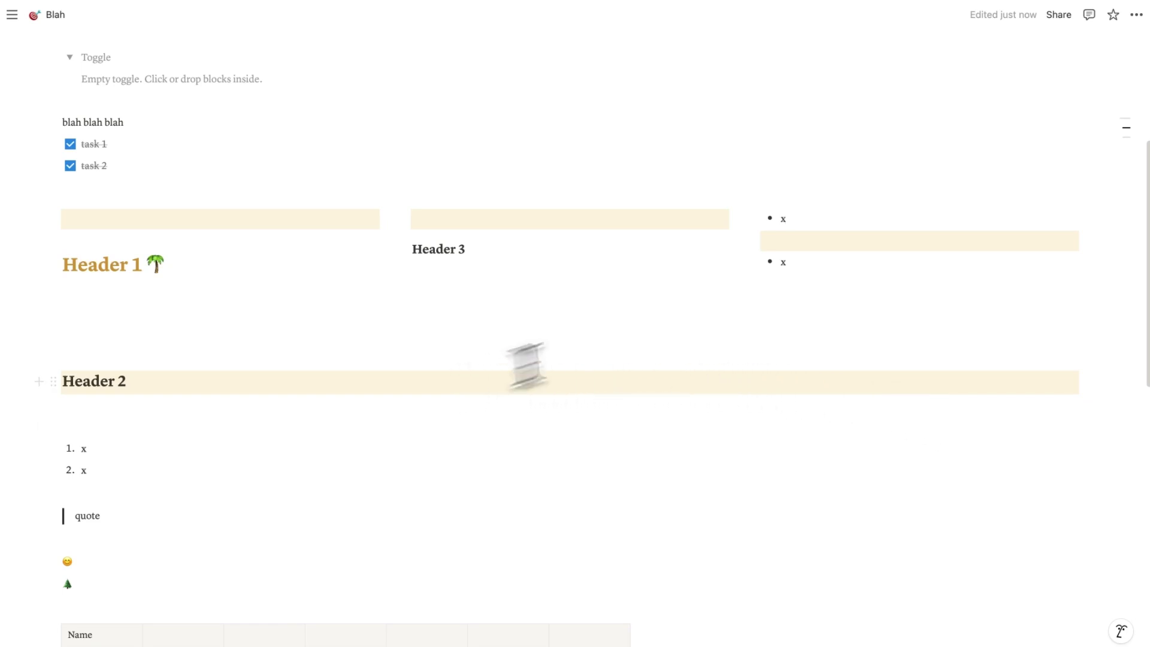
left_click(626, 223)
left_click(281, 220)
left_click(229, 254)
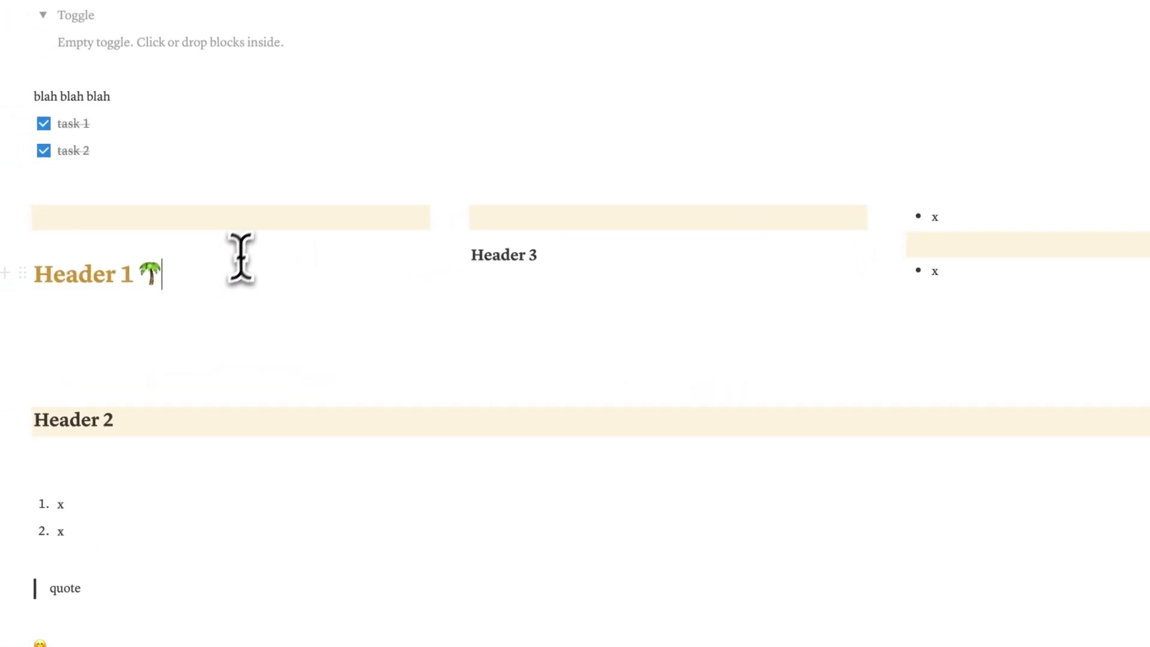
left_click(251, 219)
left_click(571, 264)
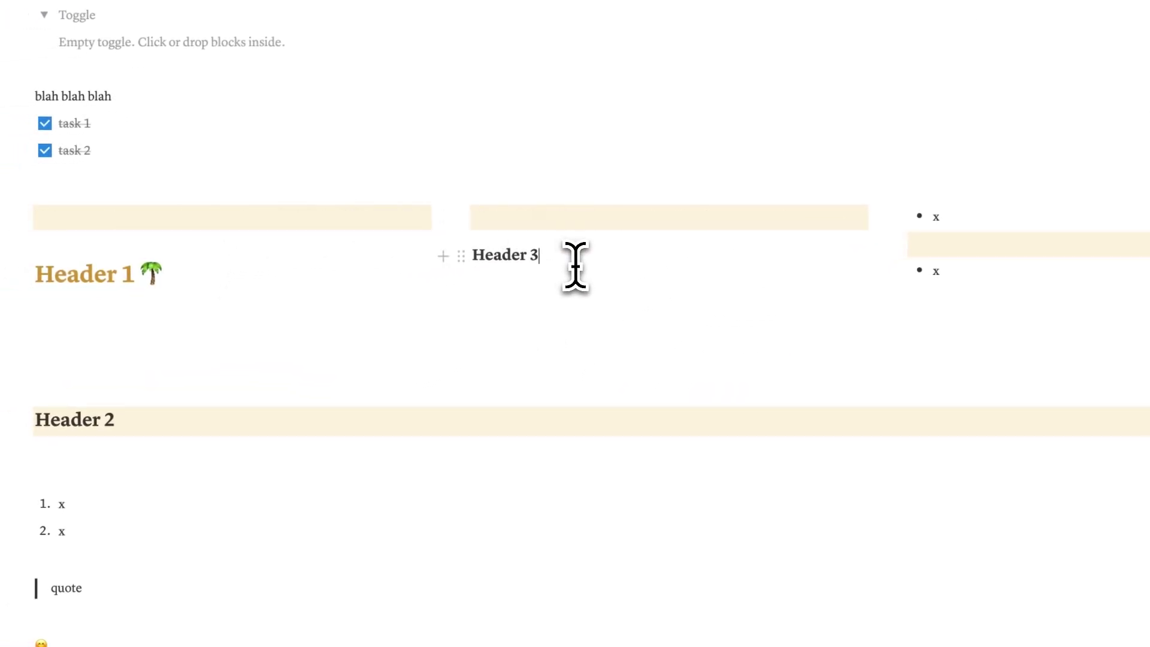
Write "MON" on a new line between "Header 1" and "Header 2" and add a divider below it.
left_click(413, 344)
scroll(599, 326, "down", 1)
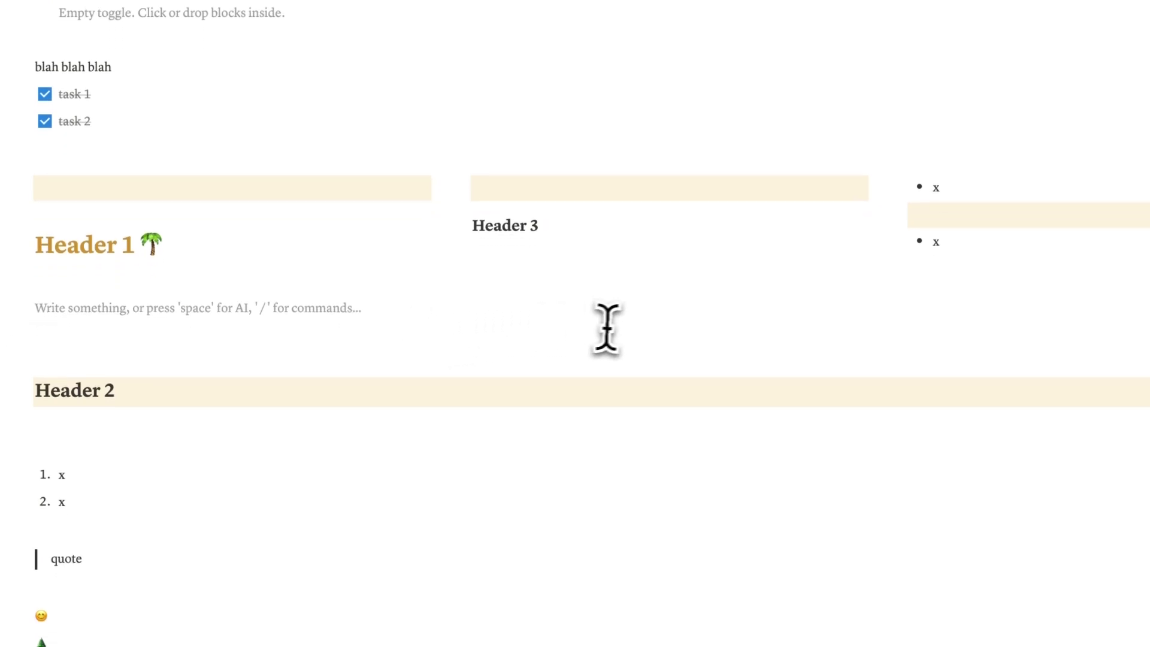
key("Return")
type("MON")
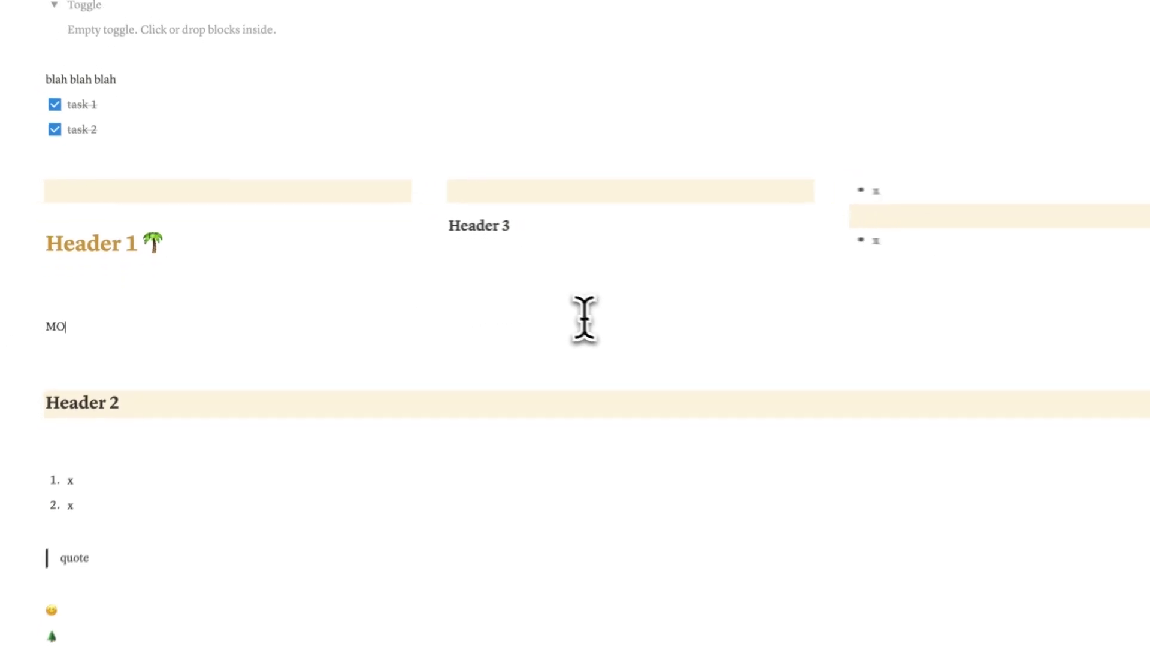
key("Return")
type("/div")
key("Return")
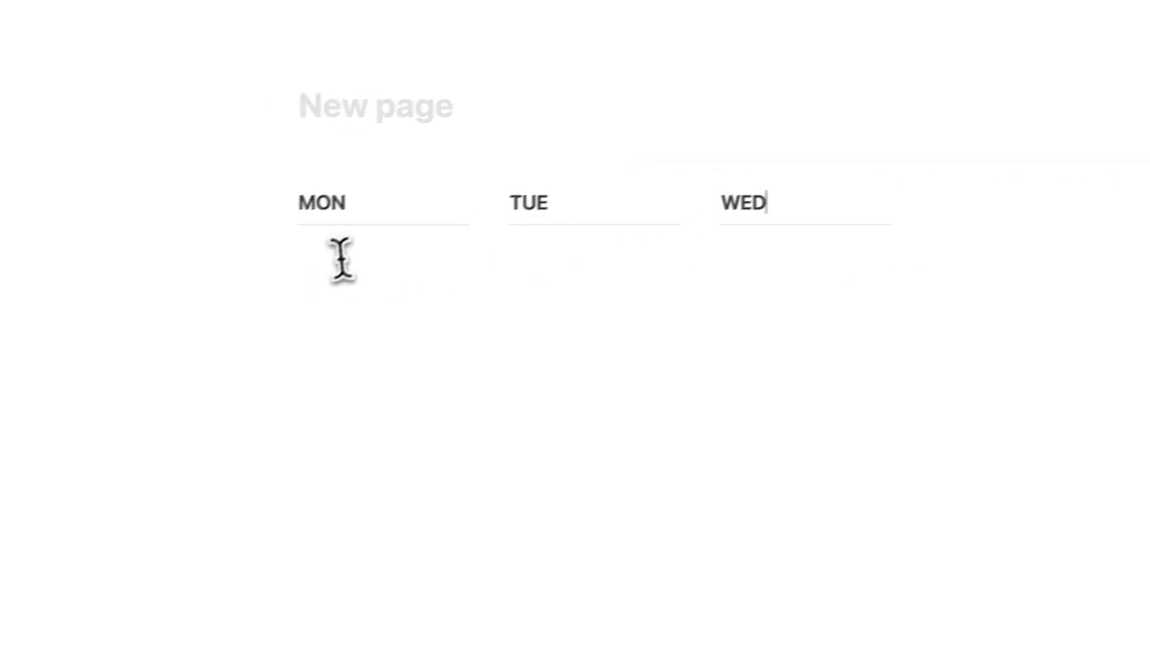
Add the to-do items "task 1" and "task 2" below the MON divider on the new page.
left_click(341, 258)
type("/")
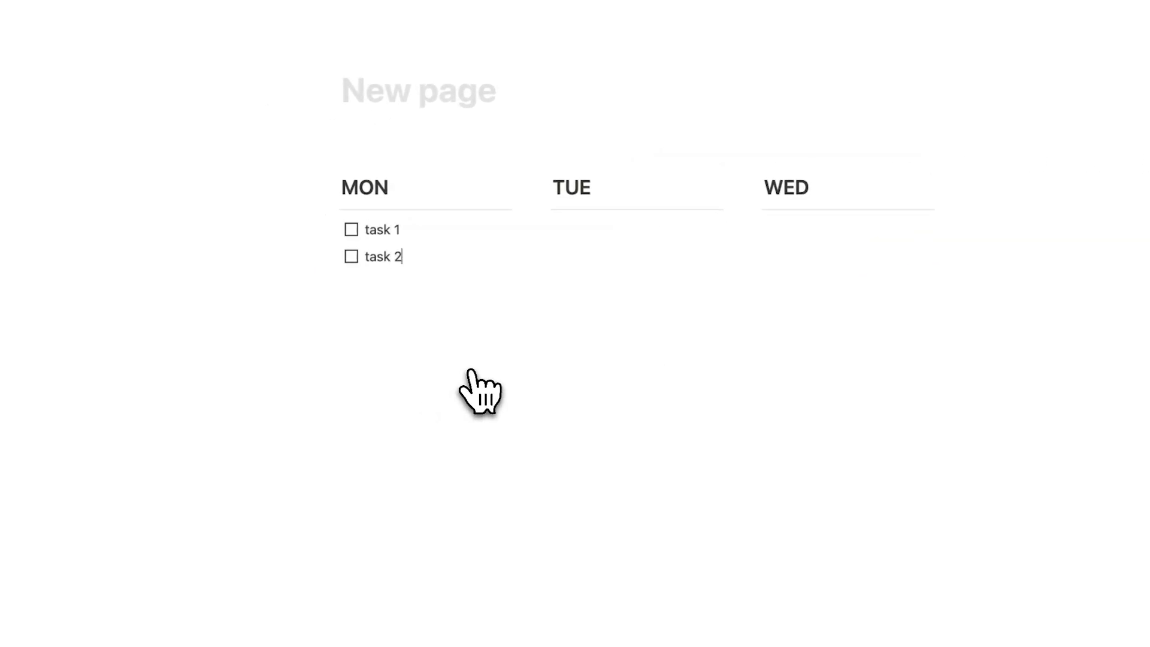
Add the to-do item "task 3" under MON and check off "task 1".
key("Return")
type("task 3")
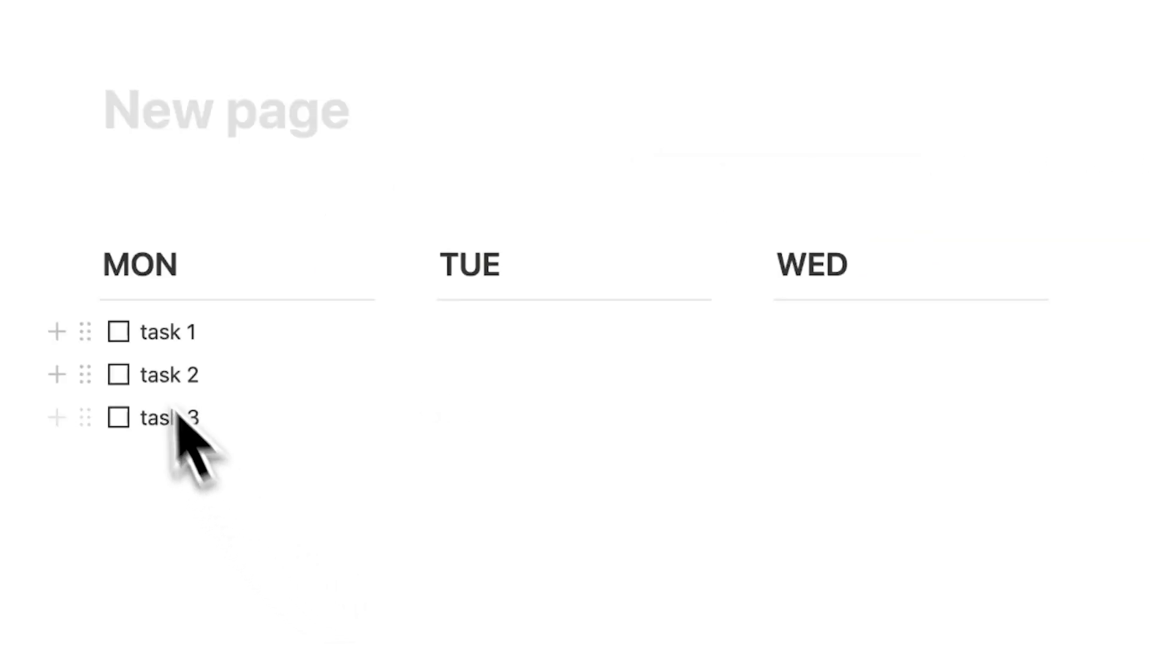
left_click(118, 332)
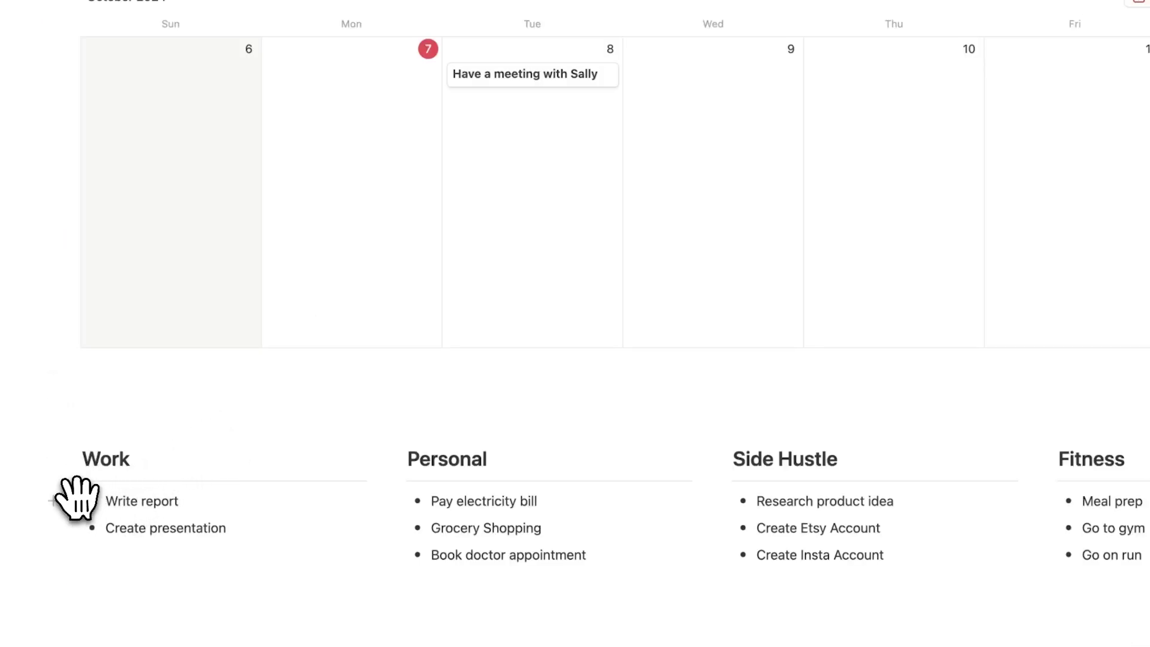
Place Work and Fitness list items on calendar days, with "Write report" on October 7 and "Create presentation" on October 9.
left_click_drag(77, 498, 336, 158)
left_click_drag(75, 496, 697, 184)
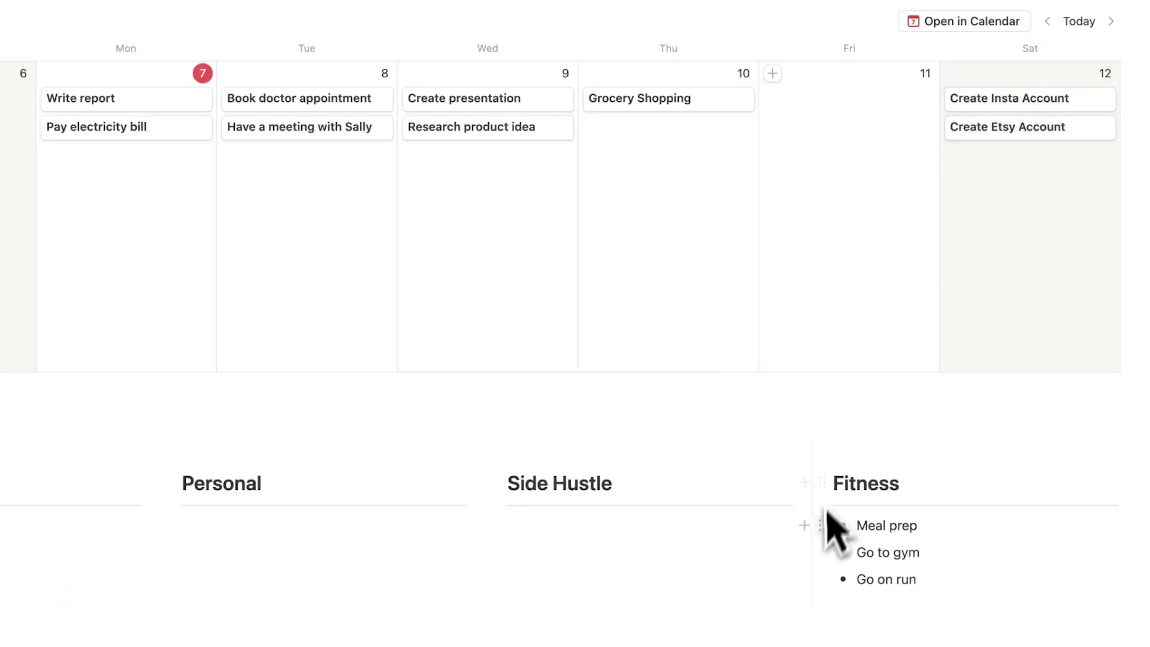
left_click_drag(829, 526, 636, 143)
left_click_drag(829, 549, 500, 341)
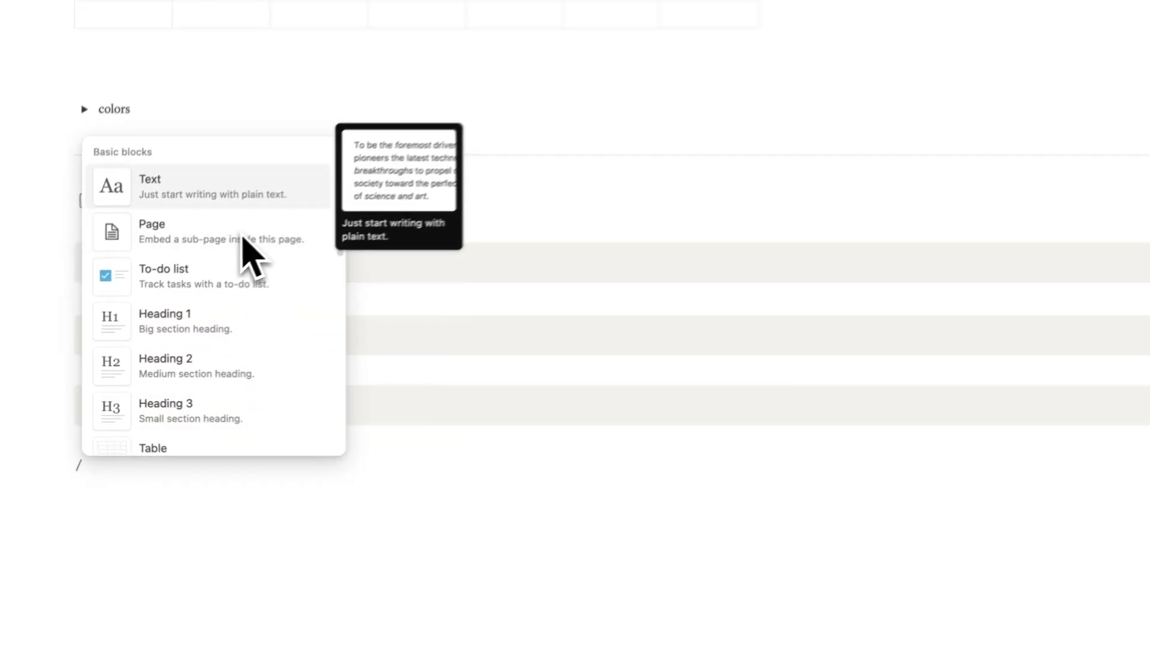
Insert a table of contents block at the end of the page and move it directly beneath the "Blah" title.
scroll(245, 239, "down", 15)
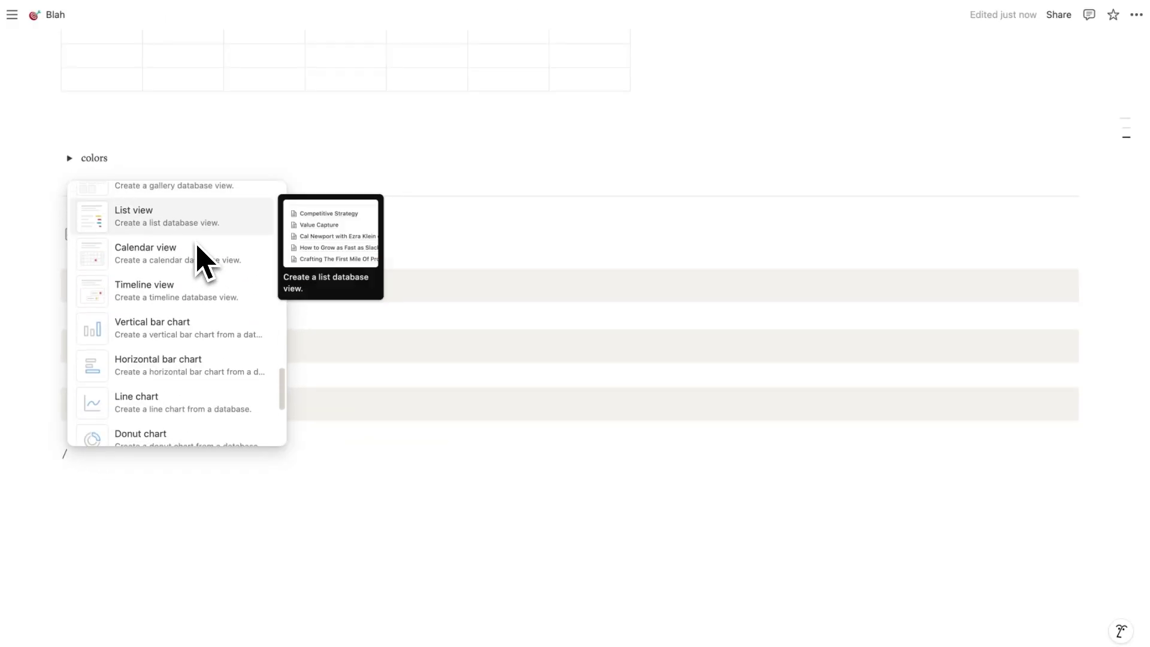
scroll(196, 246, "down", 12)
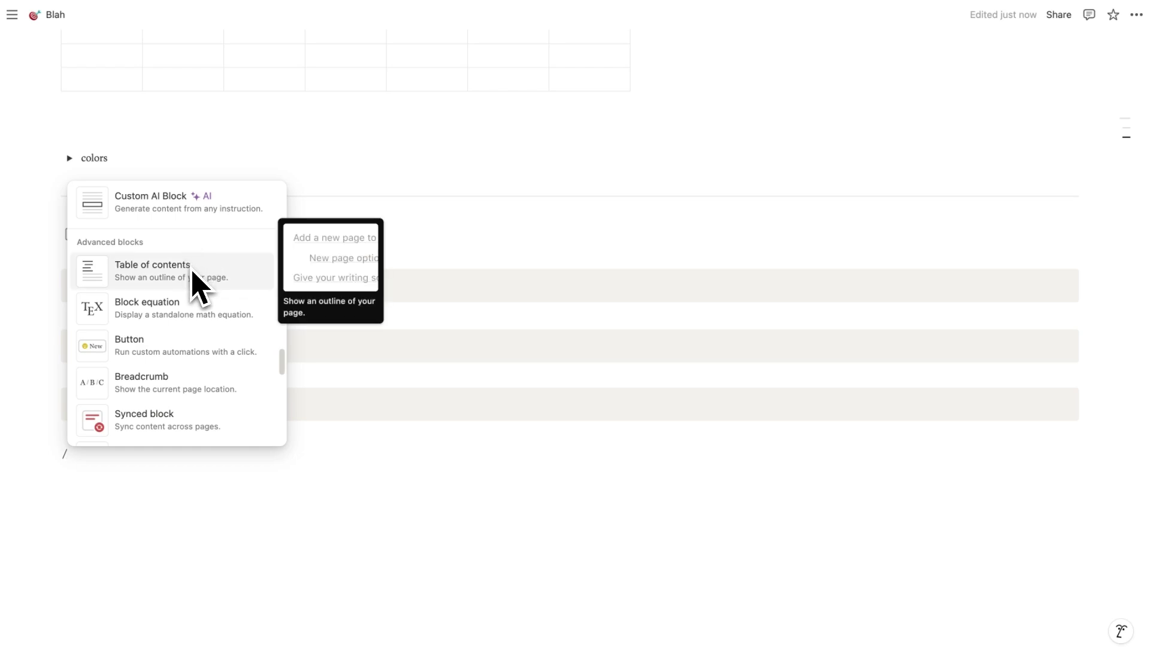
left_click(151, 268)
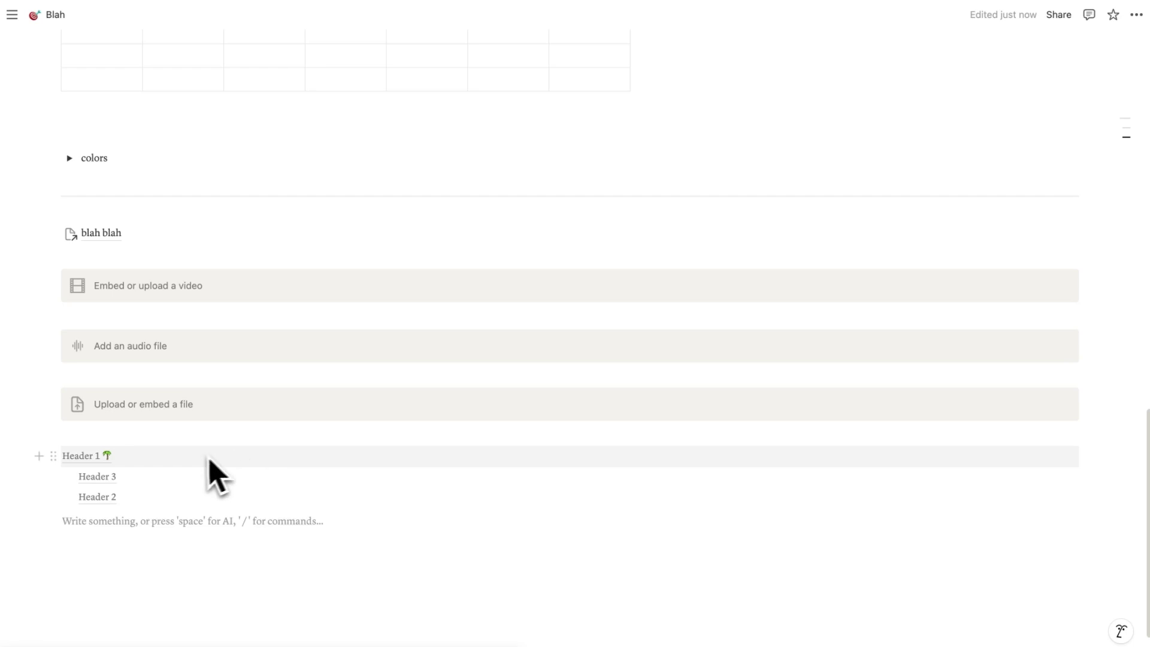
left_click_drag(53, 455, 63, 445)
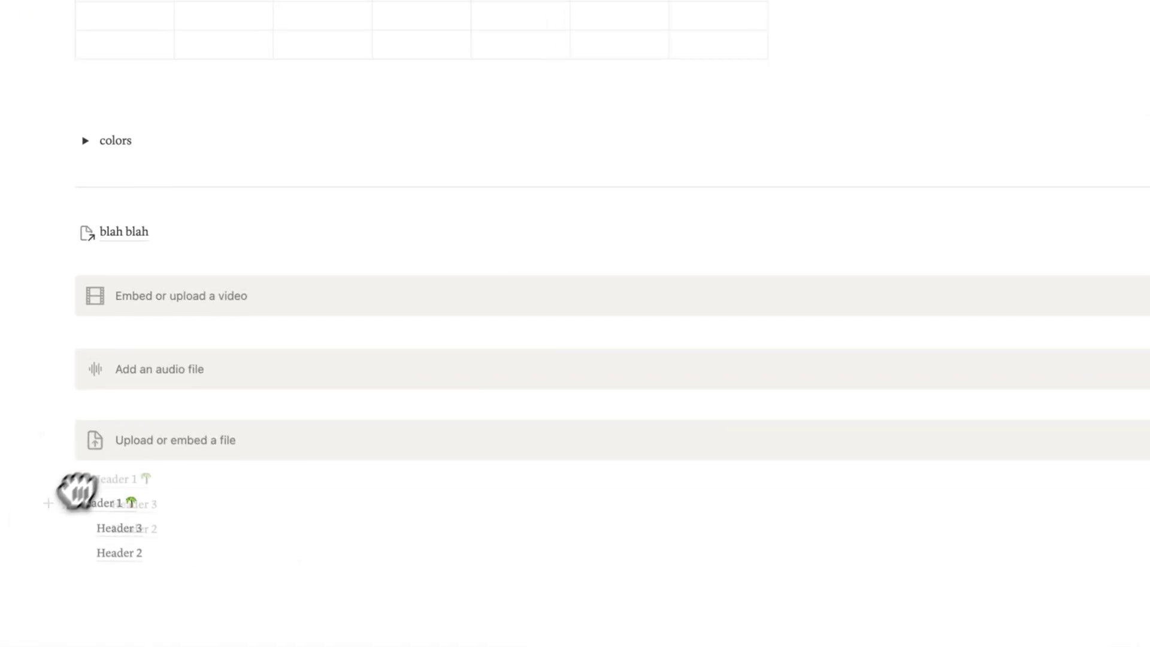
left_click_drag(77, 491, 153, 170)
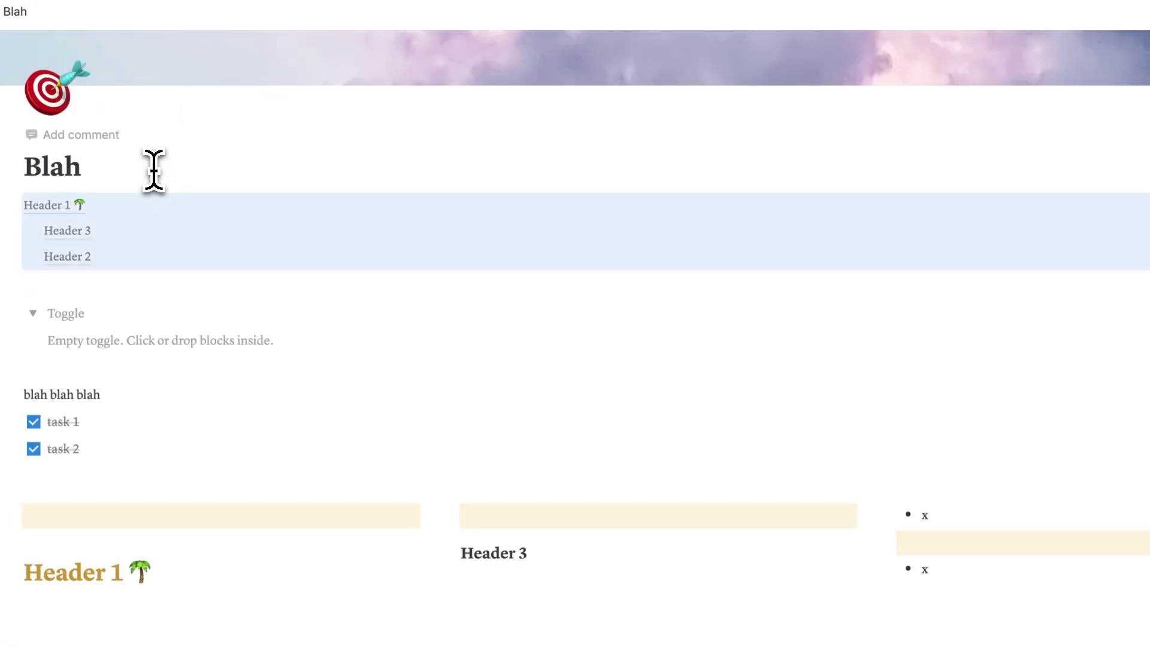
left_click(154, 167)
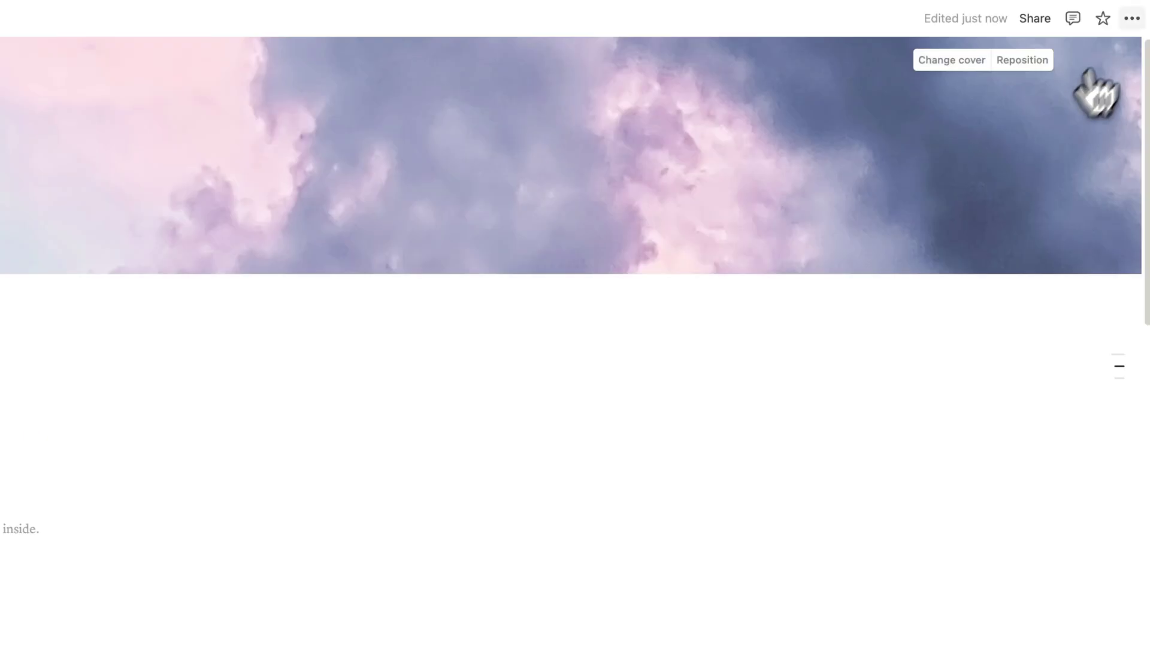
Turn off small text for the "Blah" page.
left_click(1131, 18)
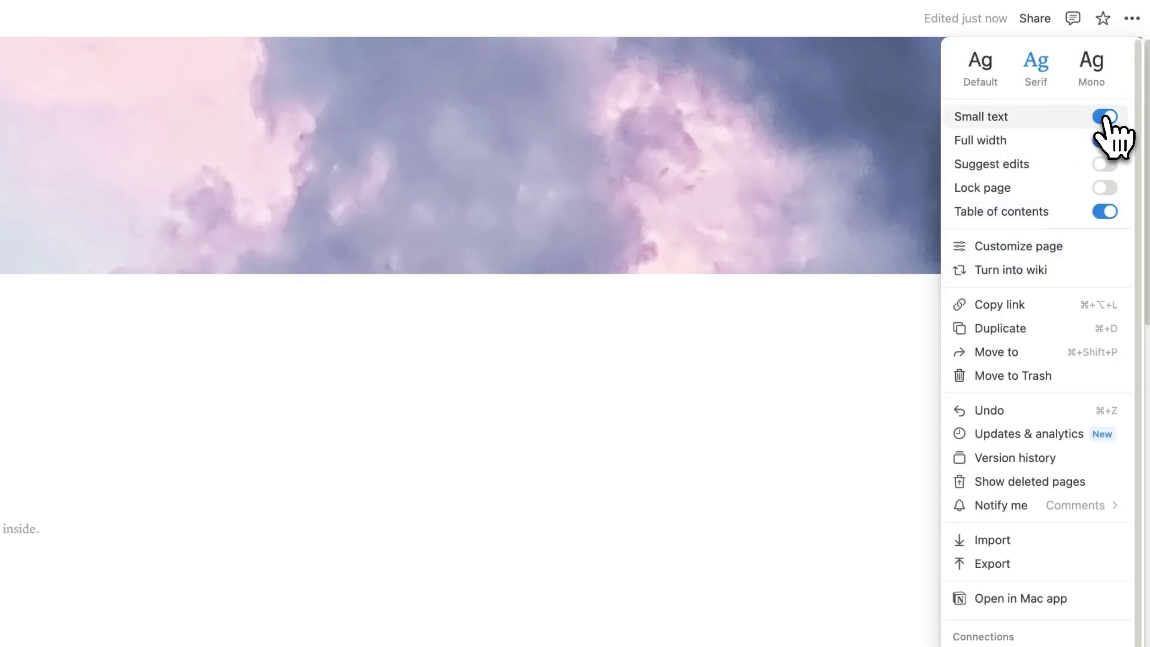
left_click(636, 348)
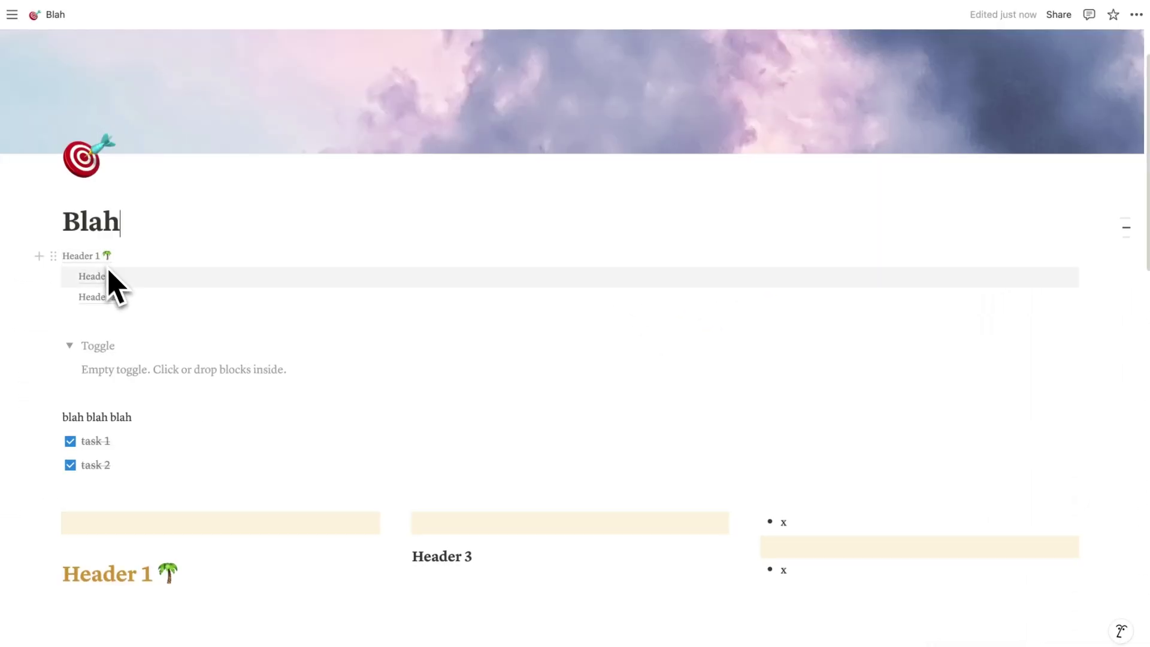
Look over the page's headings and jump to the "Header 2" section through the table of contents.
scroll(264, 267, "down", 5)
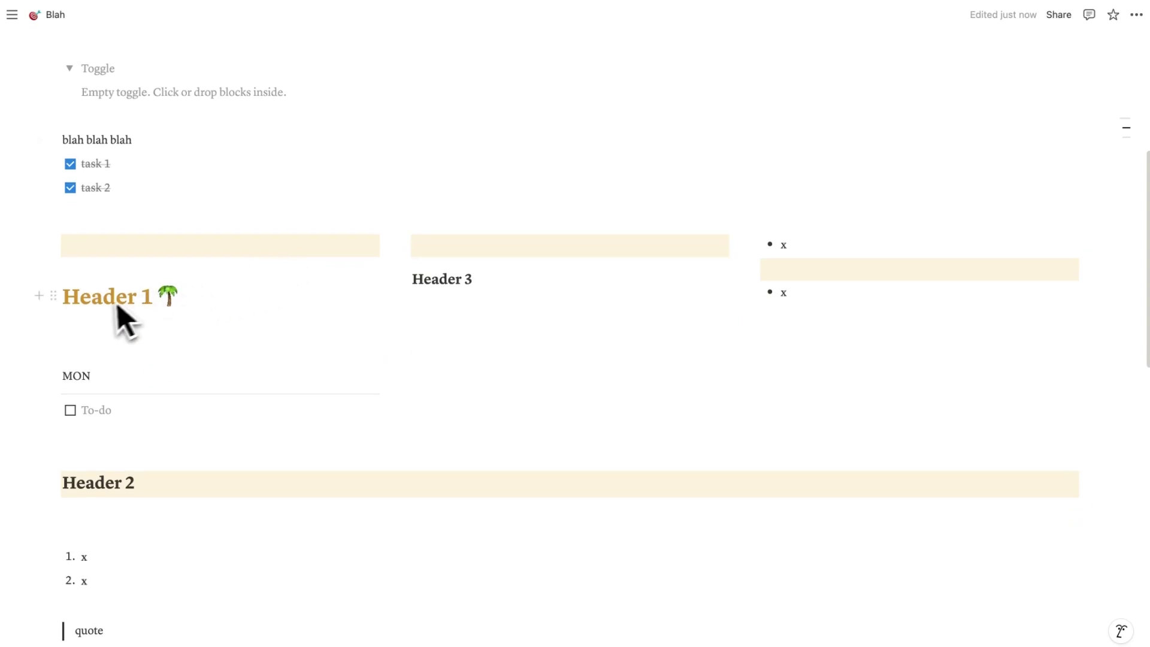
scroll(182, 452, "up", 5)
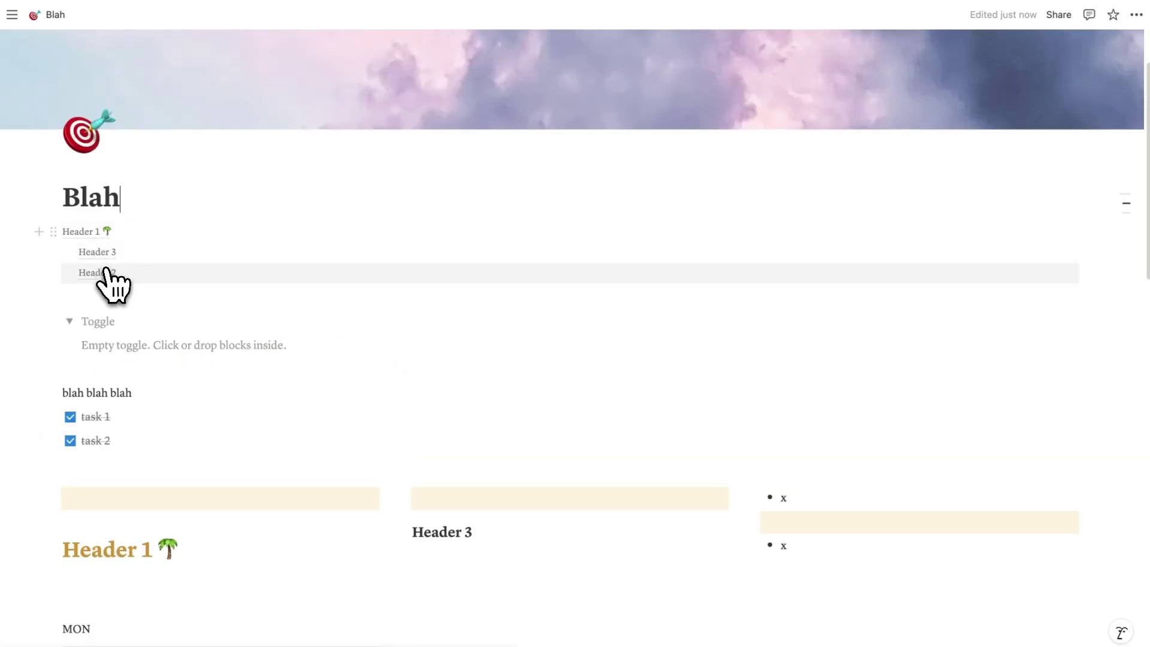
left_click(99, 272)
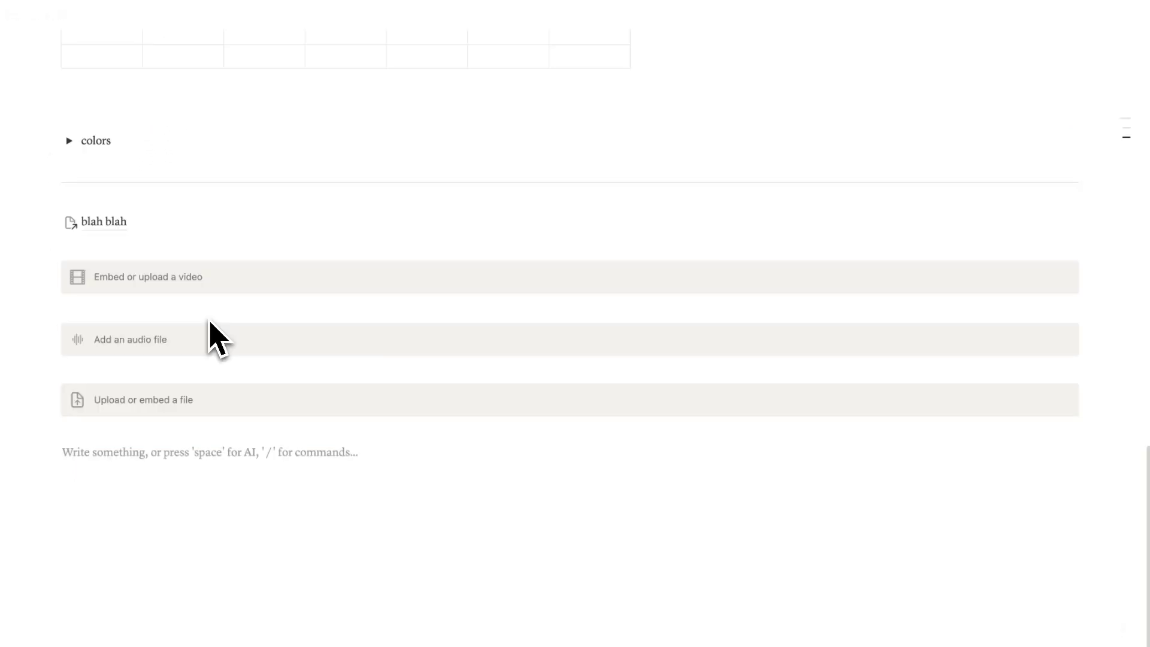
Insert a breadcrumb block on the empty line below the file upload block.
type("/bread")
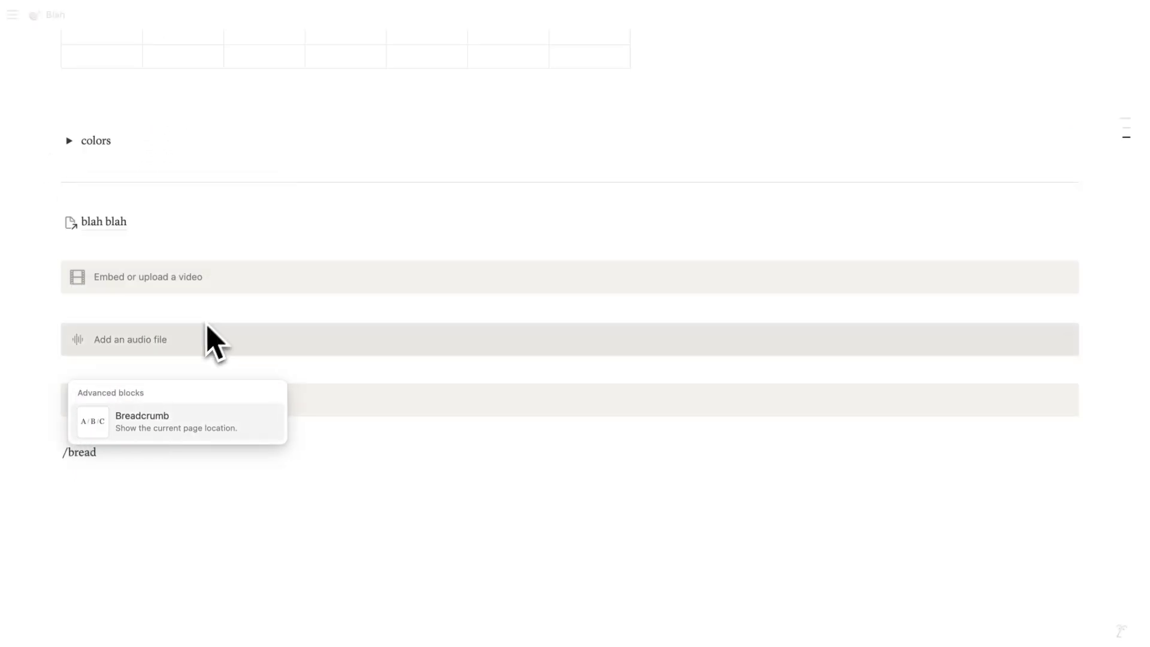
left_click(242, 422)
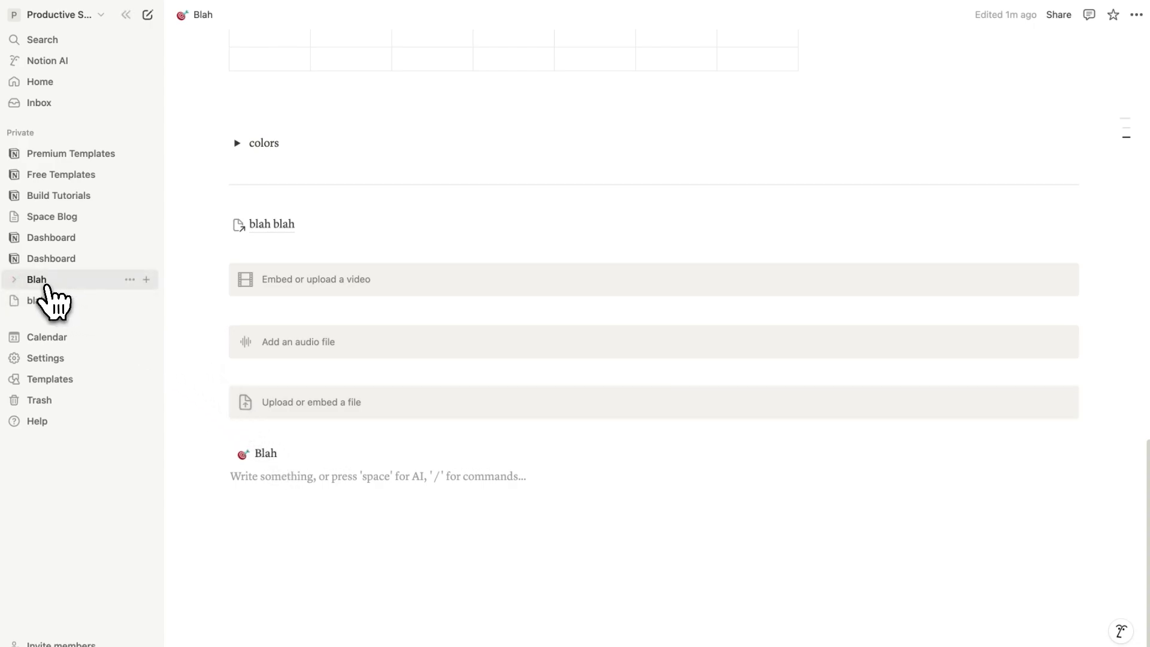
Nest the "Blah" page inside the "Build Tutorials" page and hide the sidebar.
left_click_drag(63, 268, 65, 199)
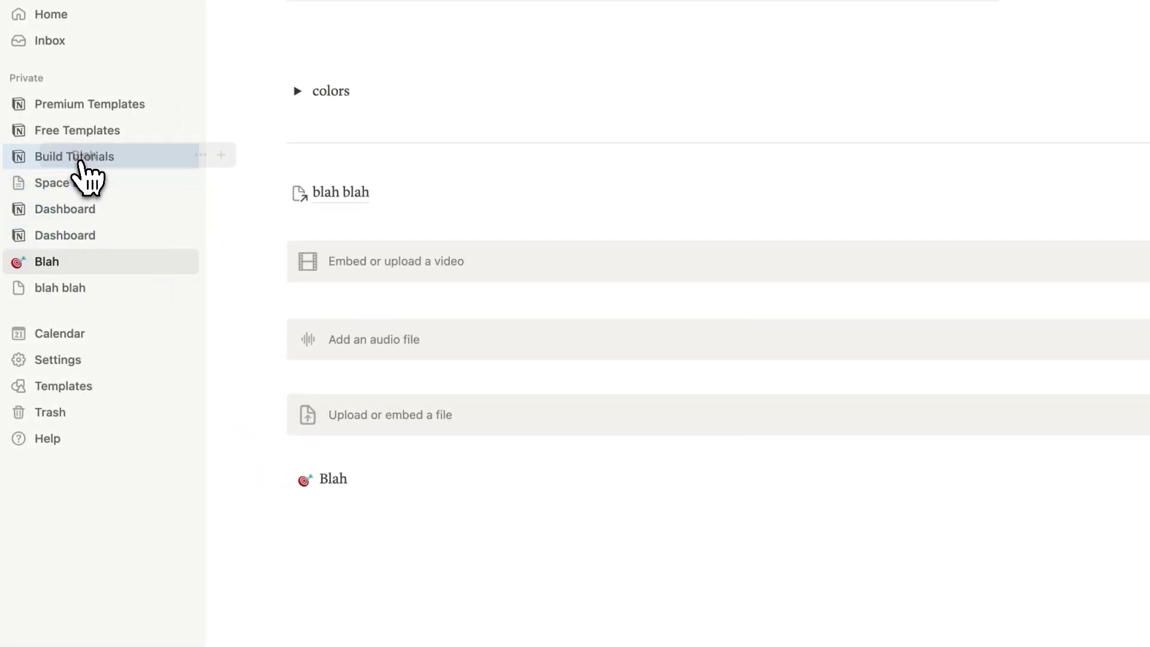
left_click_drag(80, 161, 81, 160)
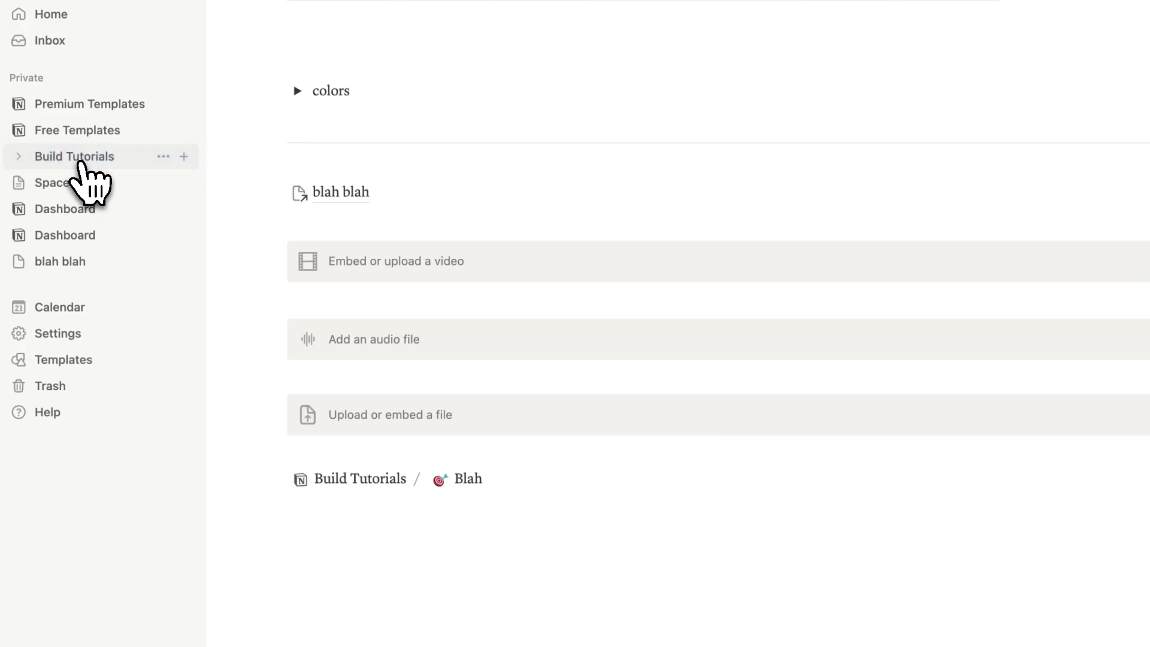
scroll(473, 509, "down", 1)
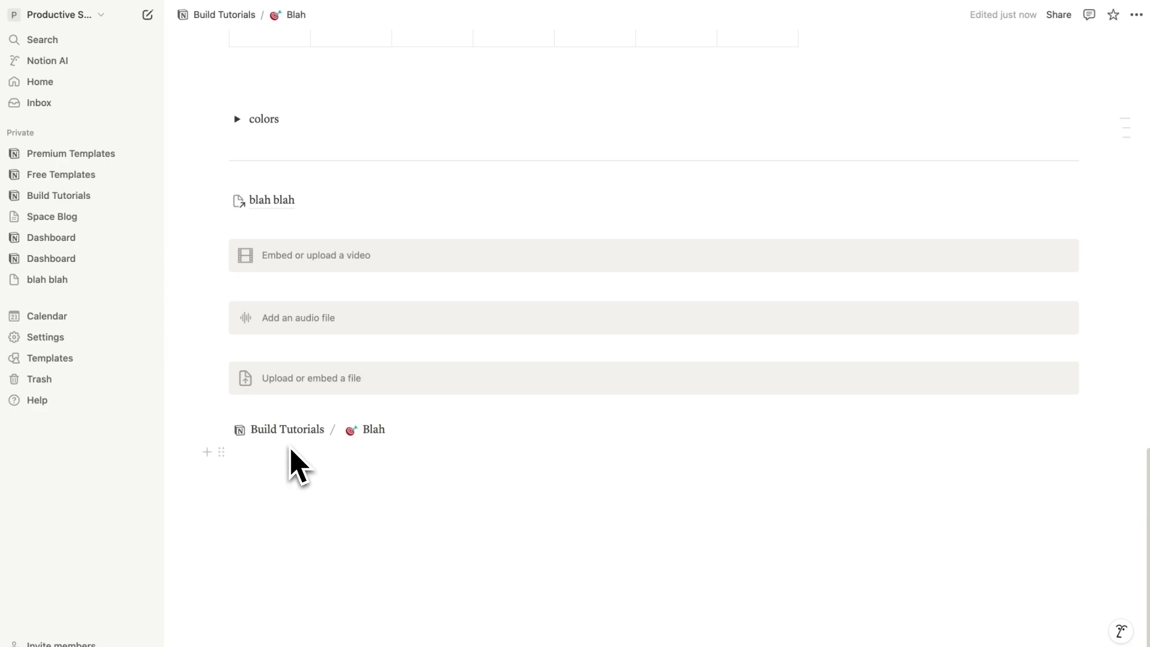
key("ctrl+backslash")
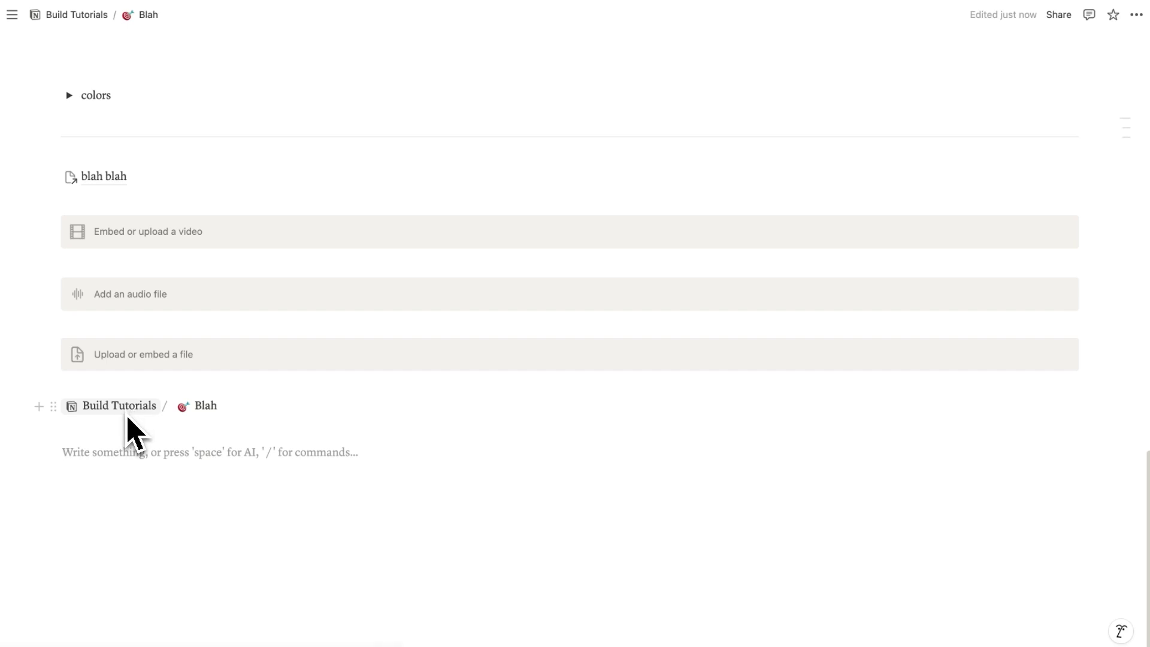
Insert a synced block below the breadcrumb and write "Hello hello" in it.
type("/")
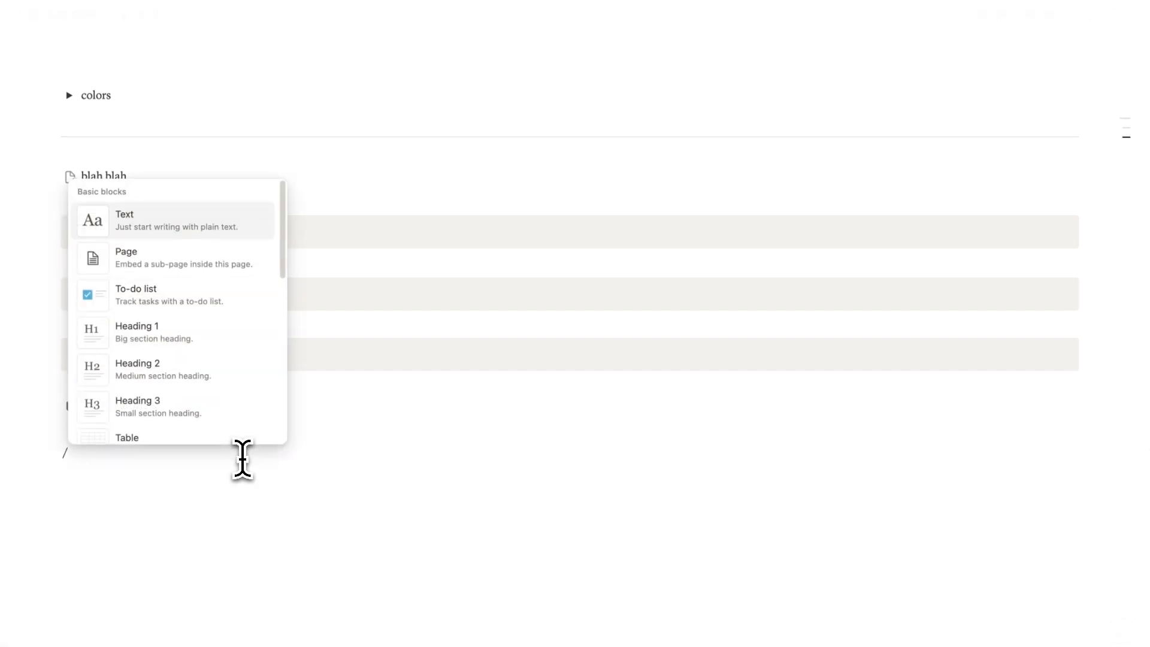
type("sync")
scroll(246, 419, "down", 2)
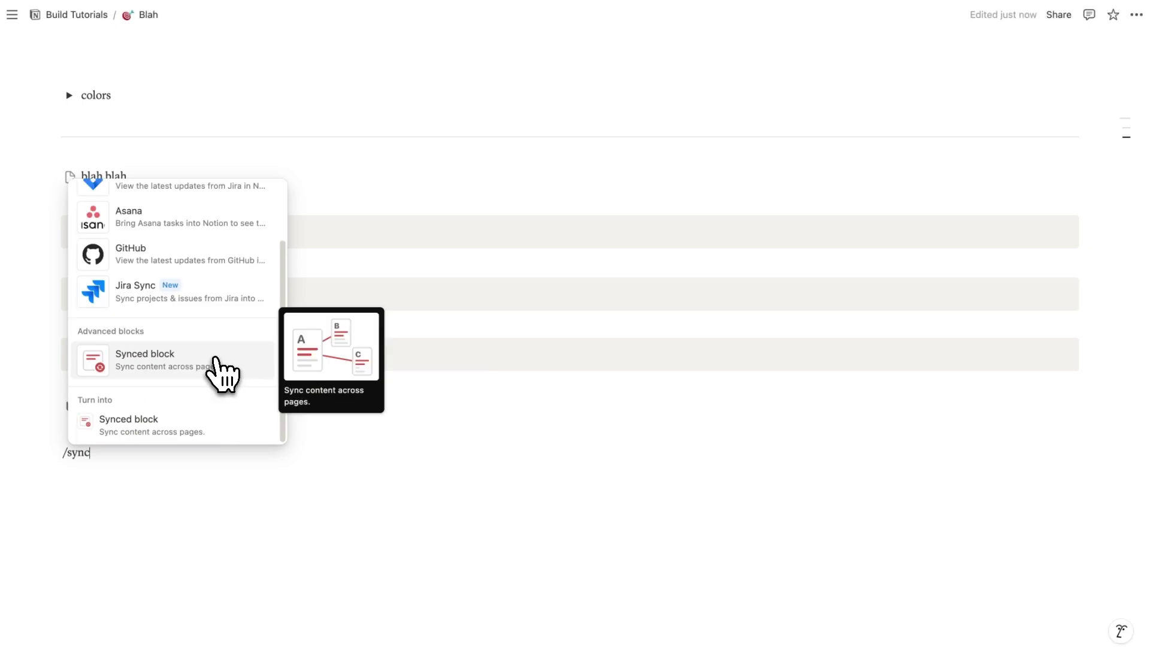
left_click(220, 360)
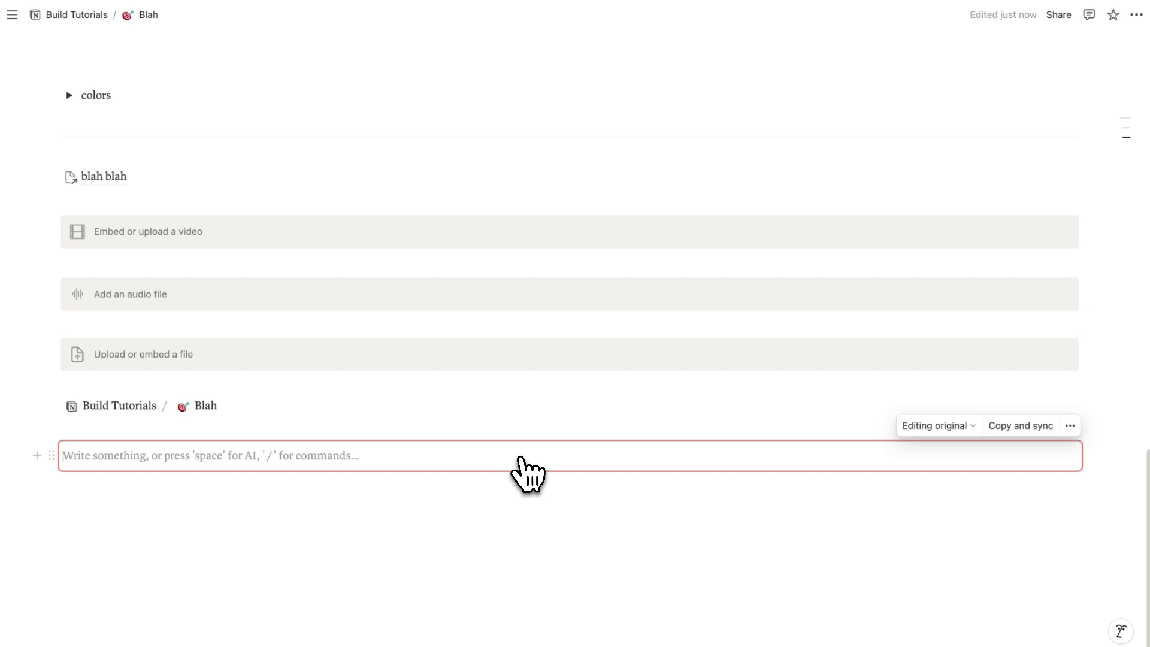
type("Hello hello")
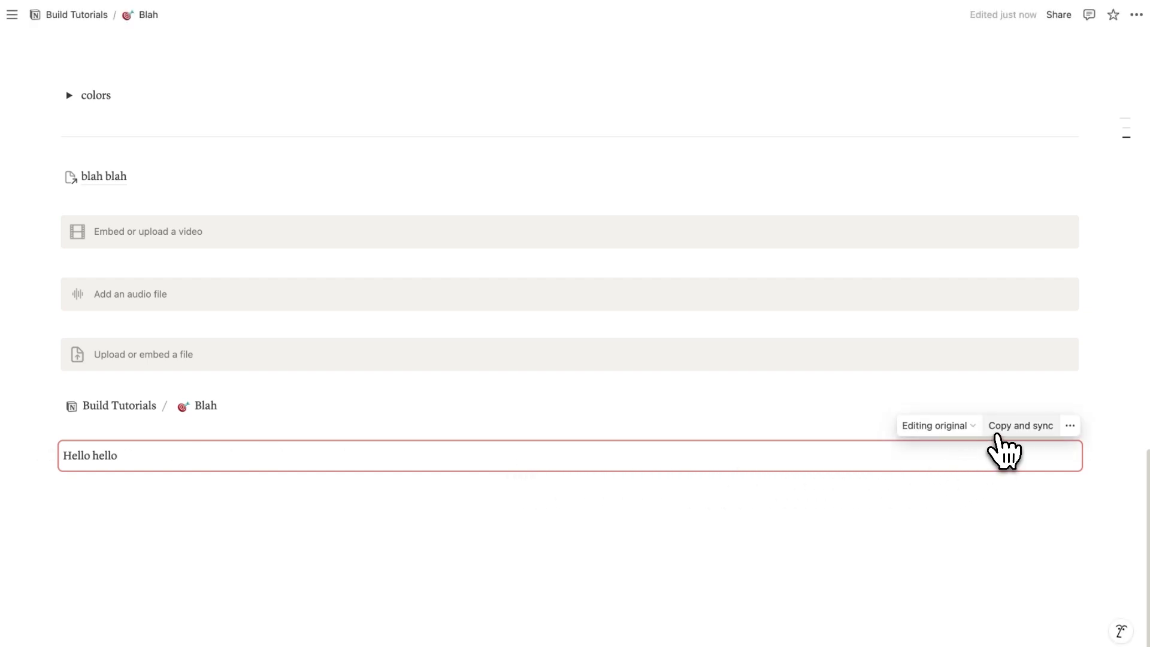
Copy the synced block and paste a synced copy on a new line between the page title and the table of contents.
left_click(1001, 426)
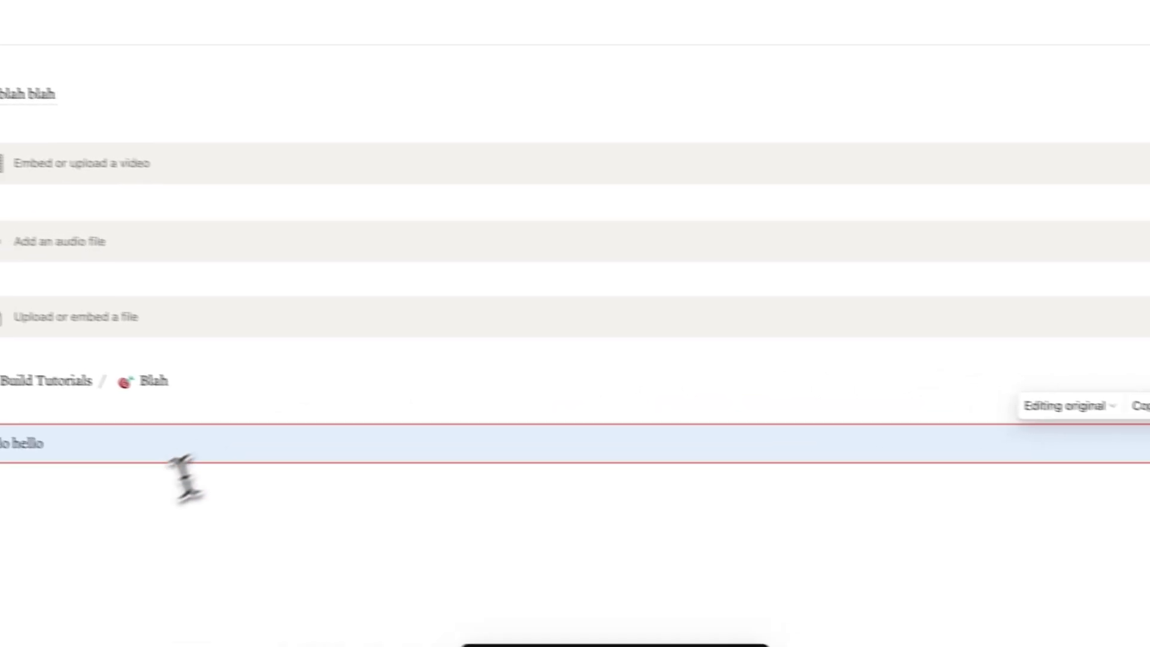
left_click(202, 453)
scroll(281, 504, "up", 15)
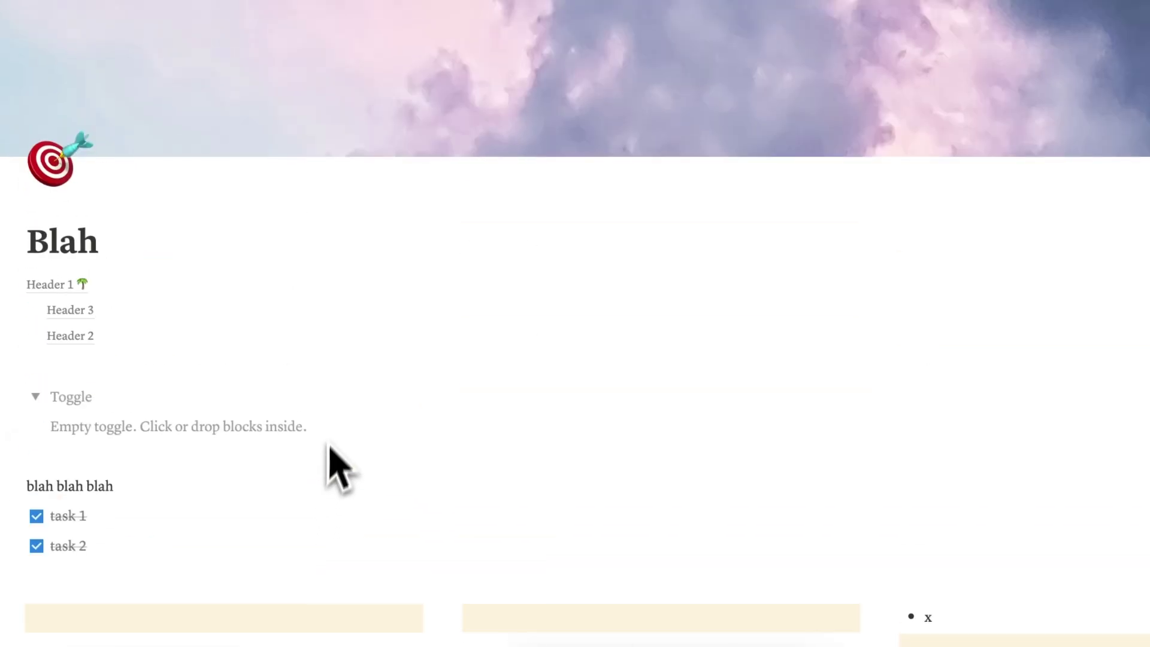
left_click(180, 259)
key("Return")
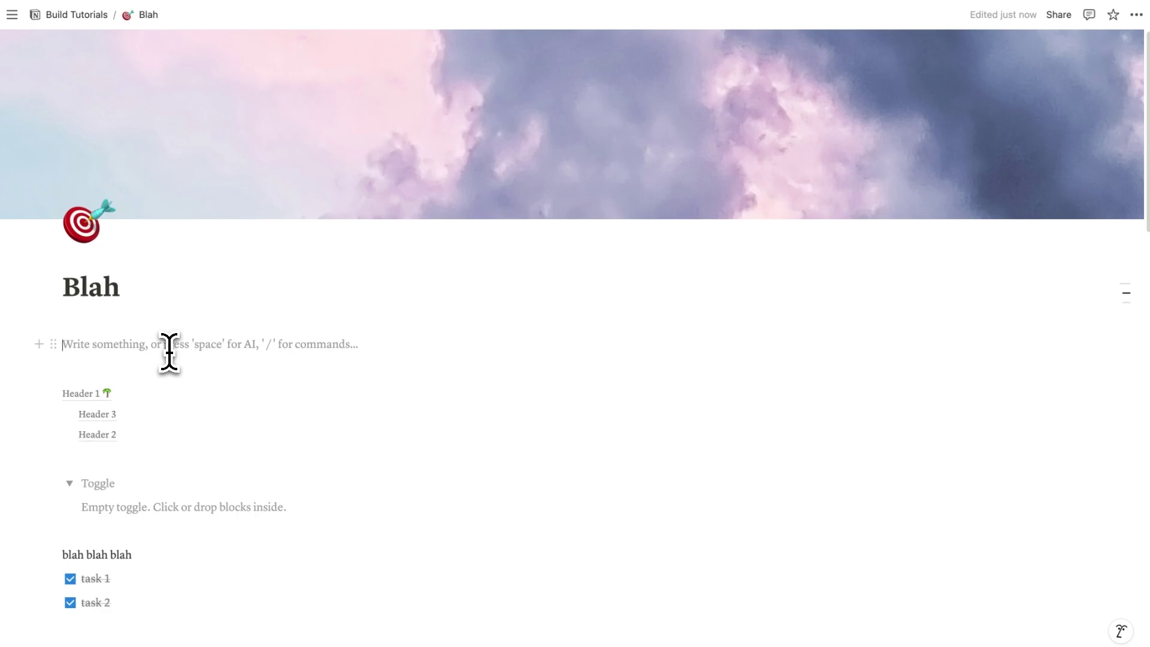
key("ctrl+v")
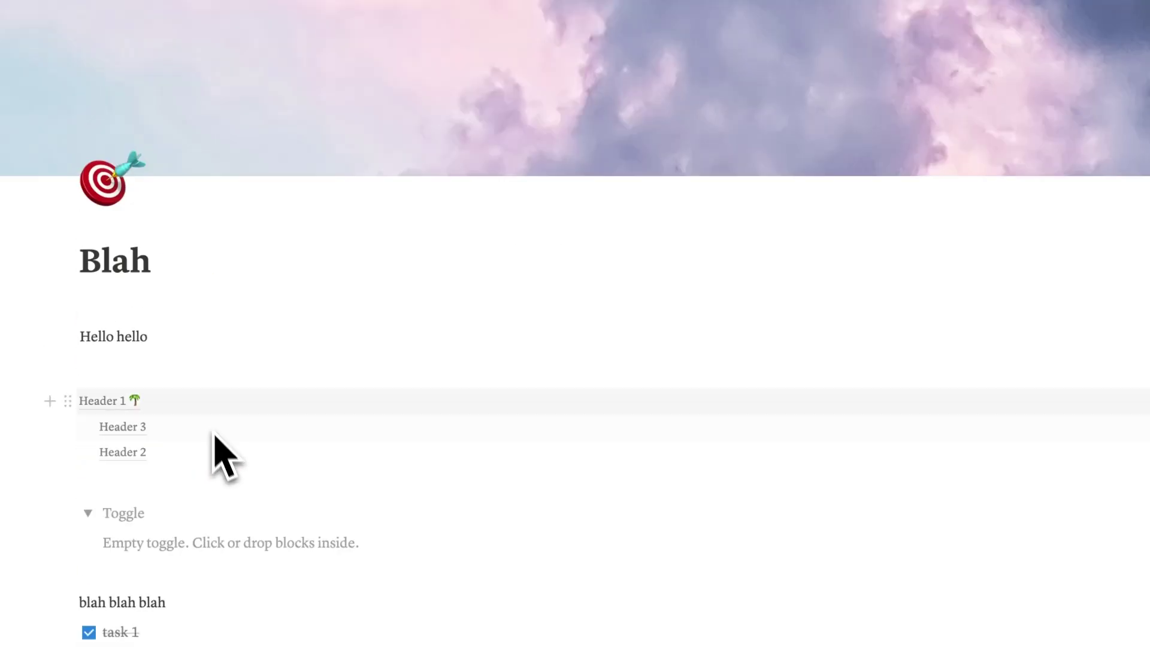
Extend the text in the synced copy beneath the title to "Hello hello hello".
left_click(175, 317)
left_click(181, 328)
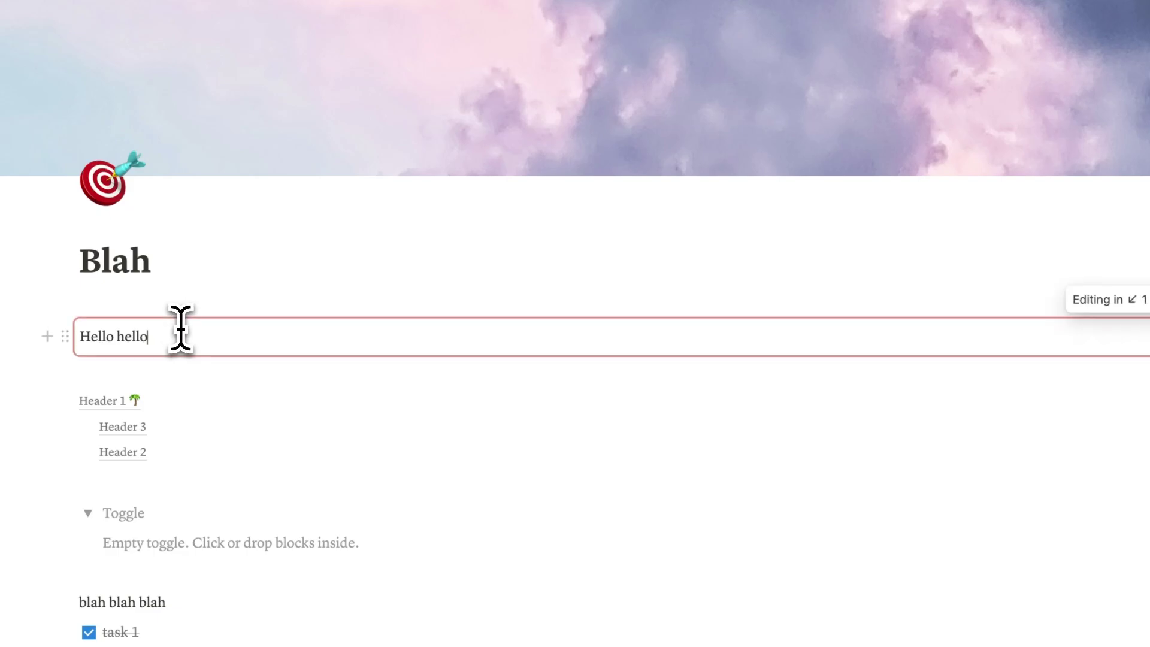
type("hell")
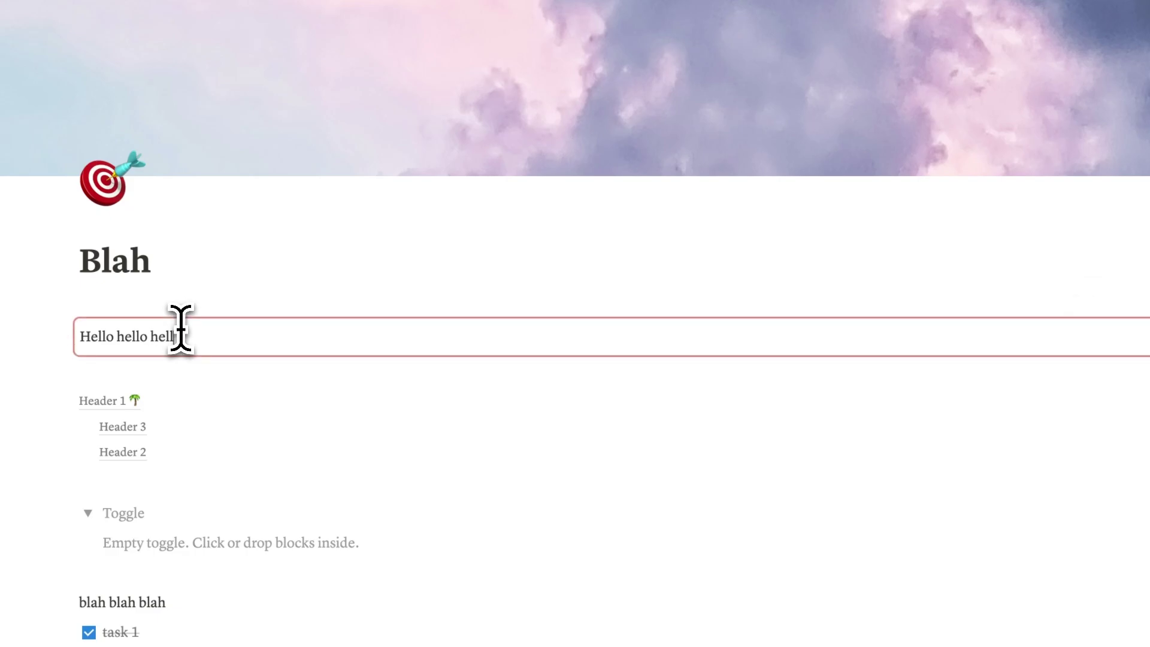
type("o")
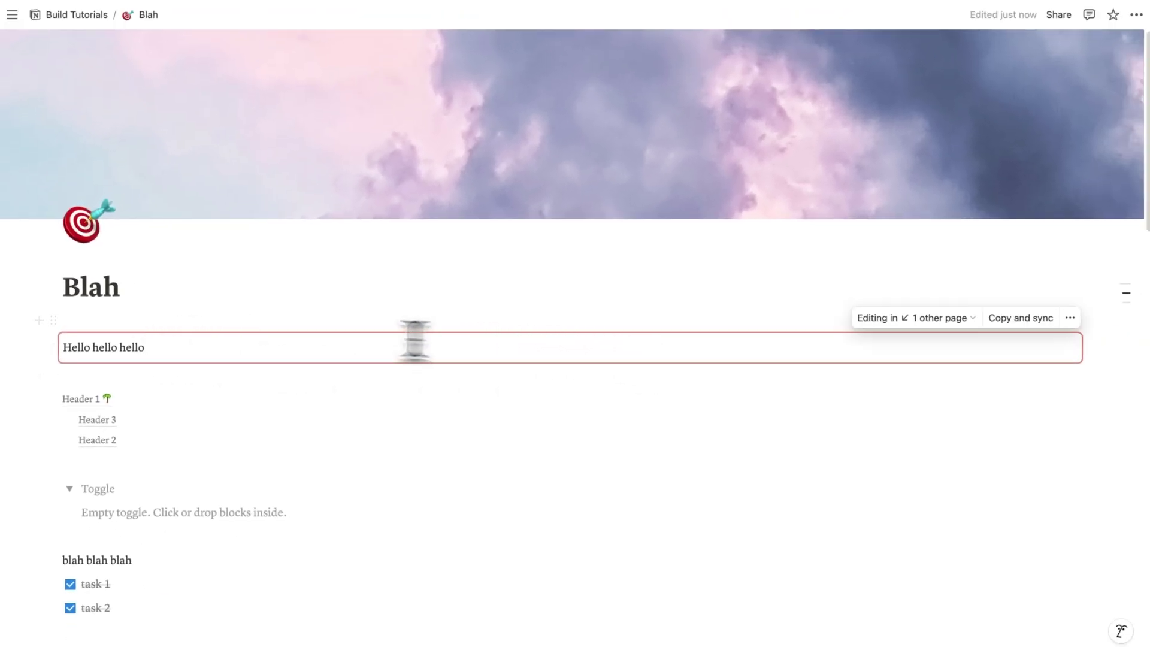
Move the "blah blah" page link into the synced block at the end of the page, below "Hello hello hello".
scroll(320, 354, "down", 15)
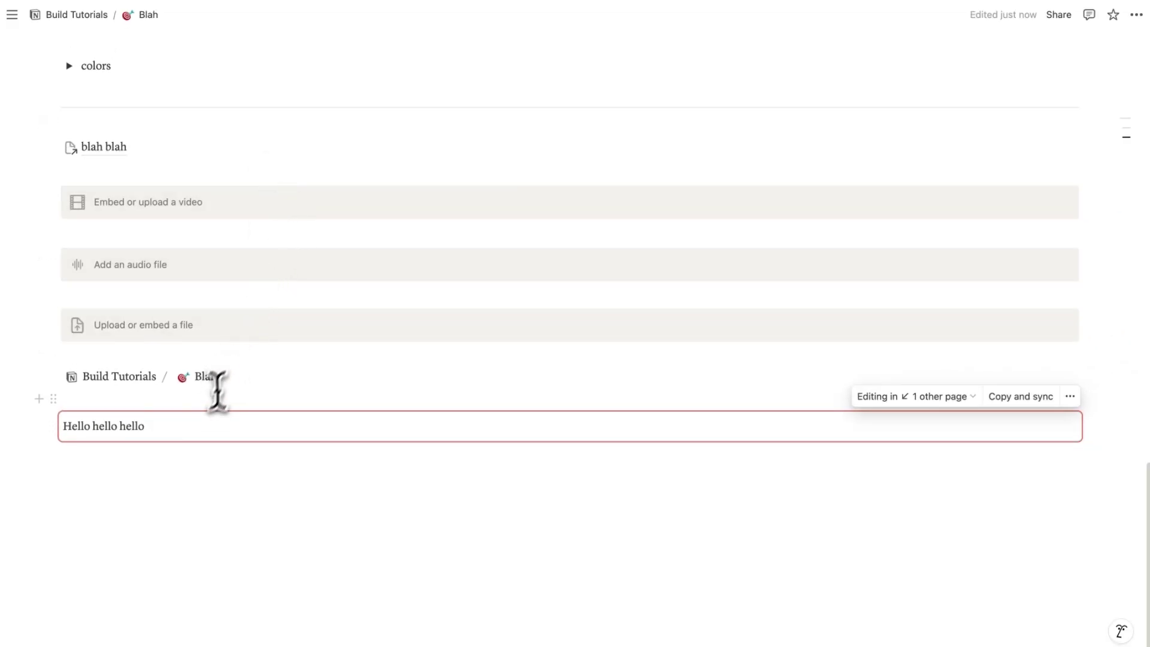
key("Return")
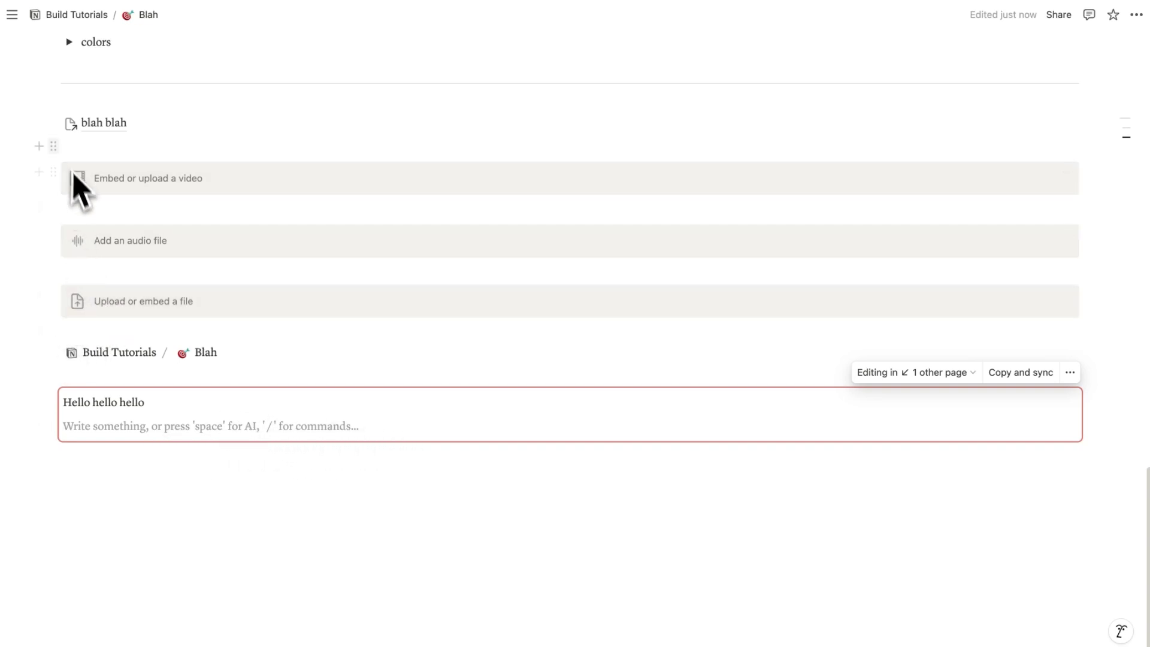
left_click_drag(58, 126, 120, 446)
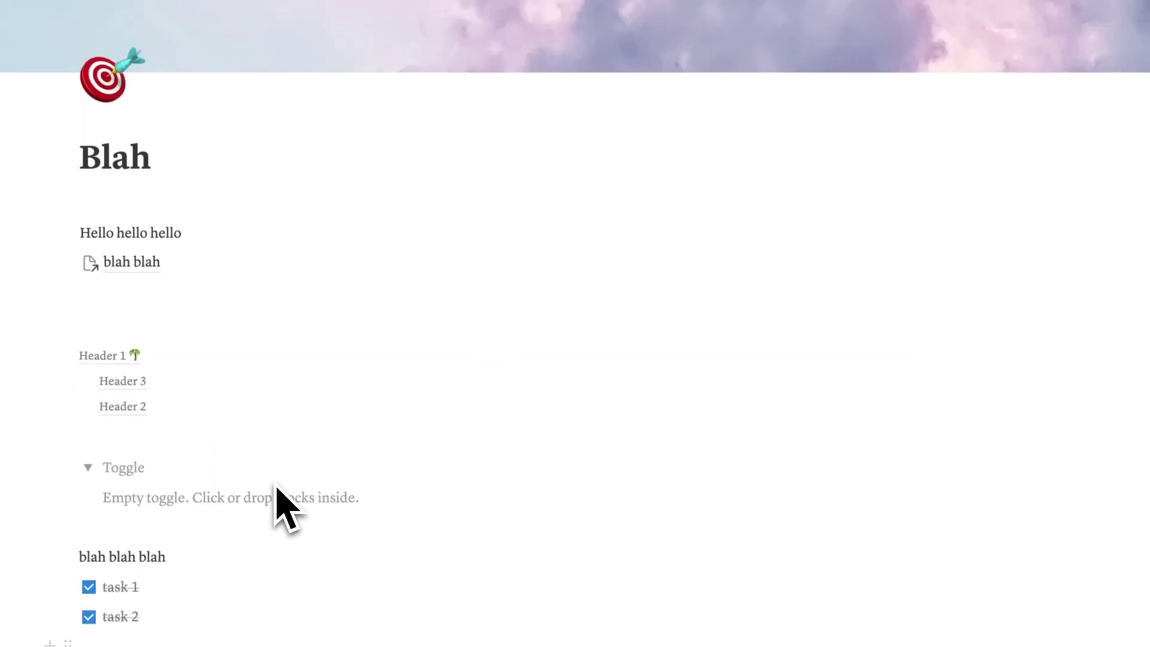
mouse_move(155, 336)
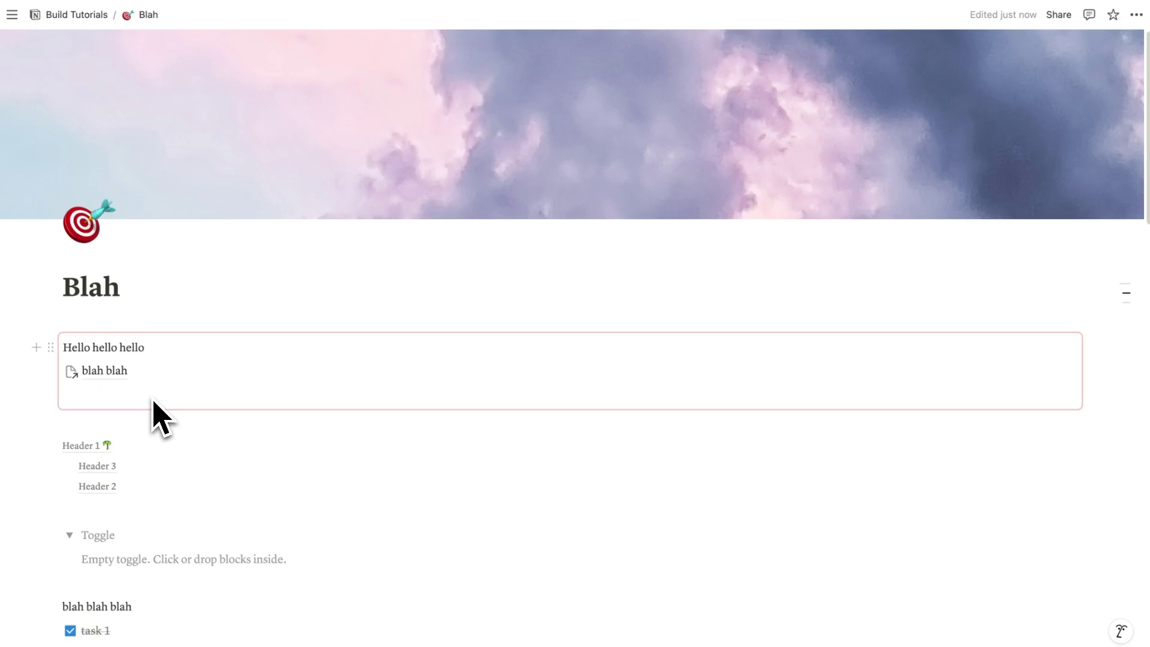
scroll(190, 358, "down", 15)
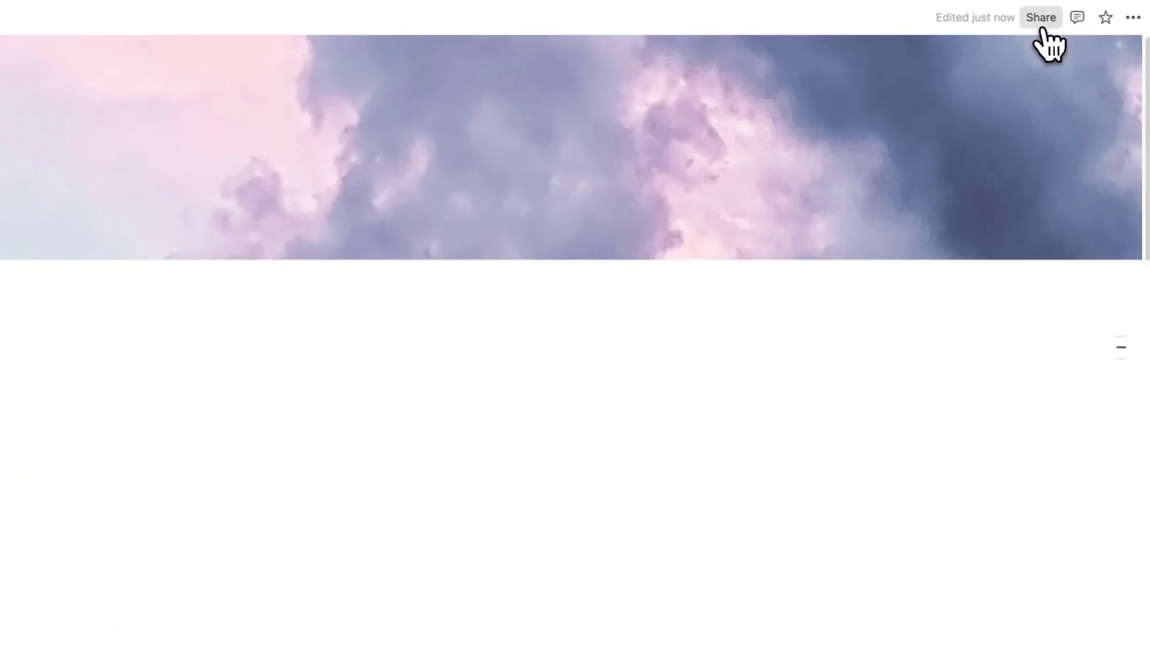
Open the Blah page's sharing options and examine the publish-to-web settings and website preview.
left_click(1057, 18)
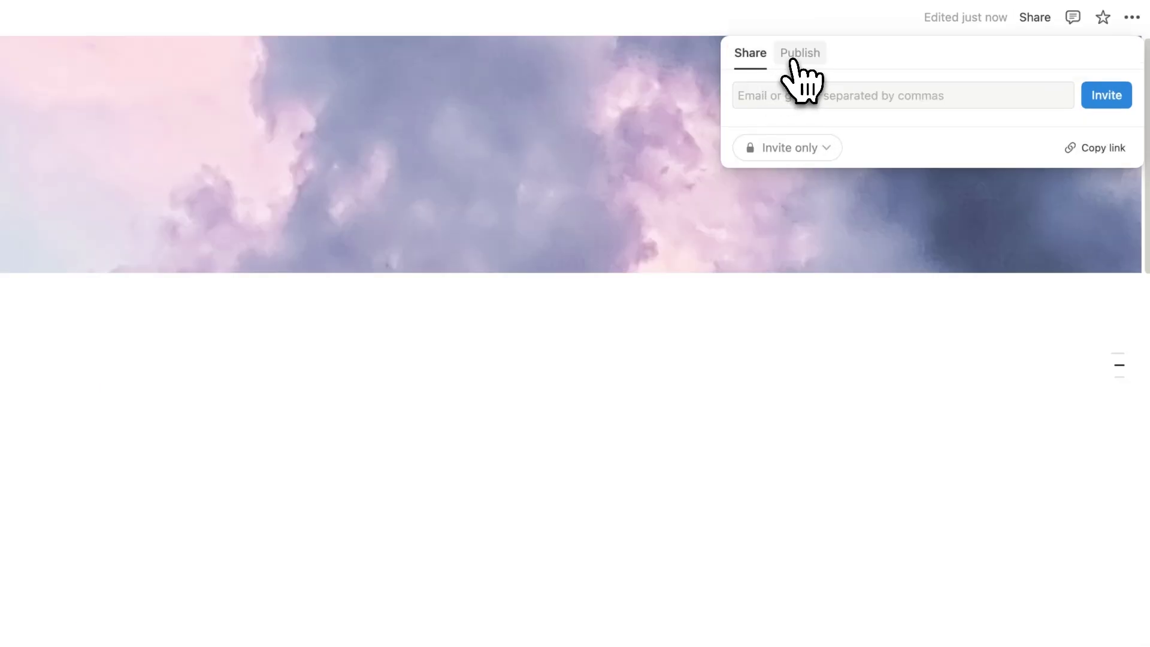
left_click(798, 57)
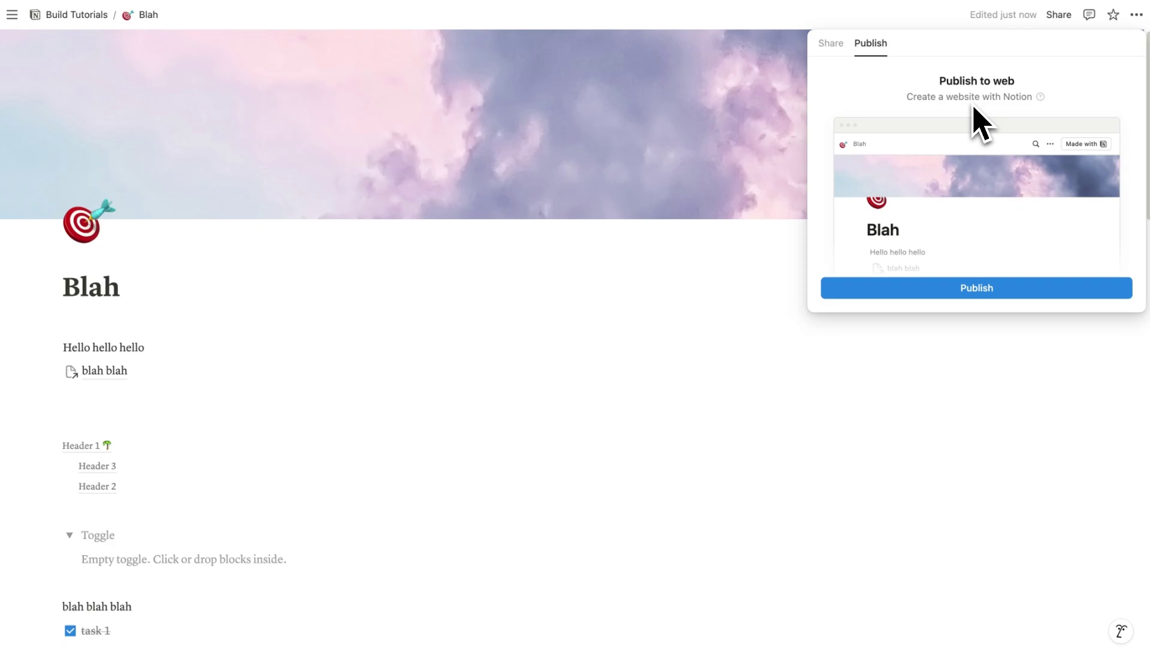
left_click(762, 256)
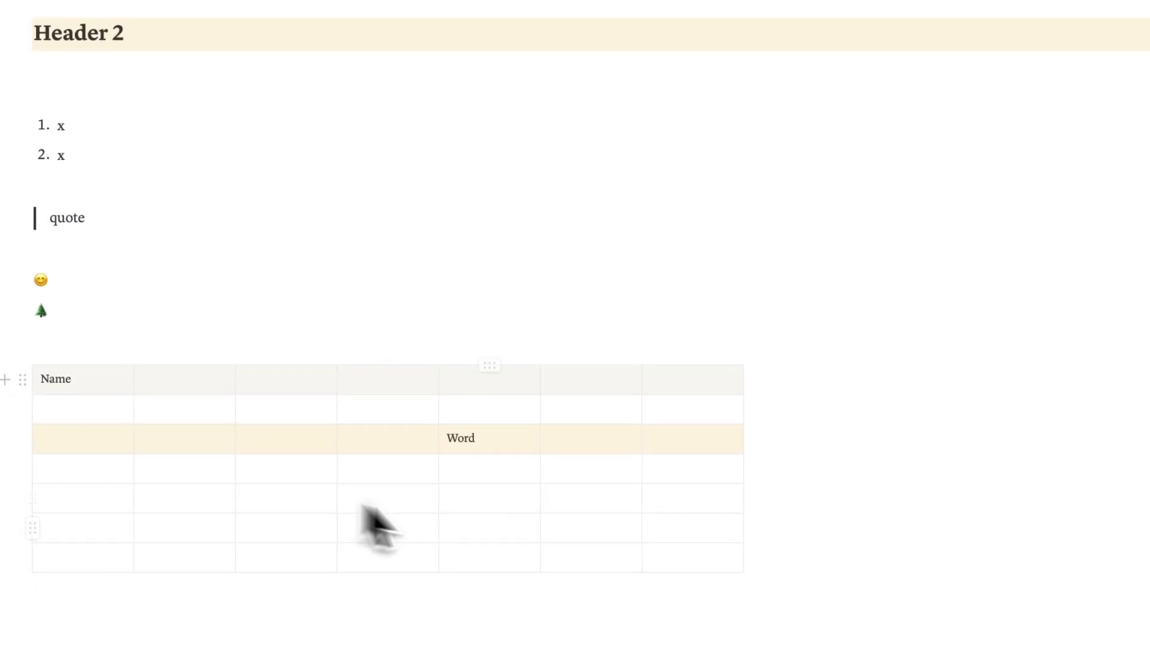
scroll(377, 524, "up", 15)
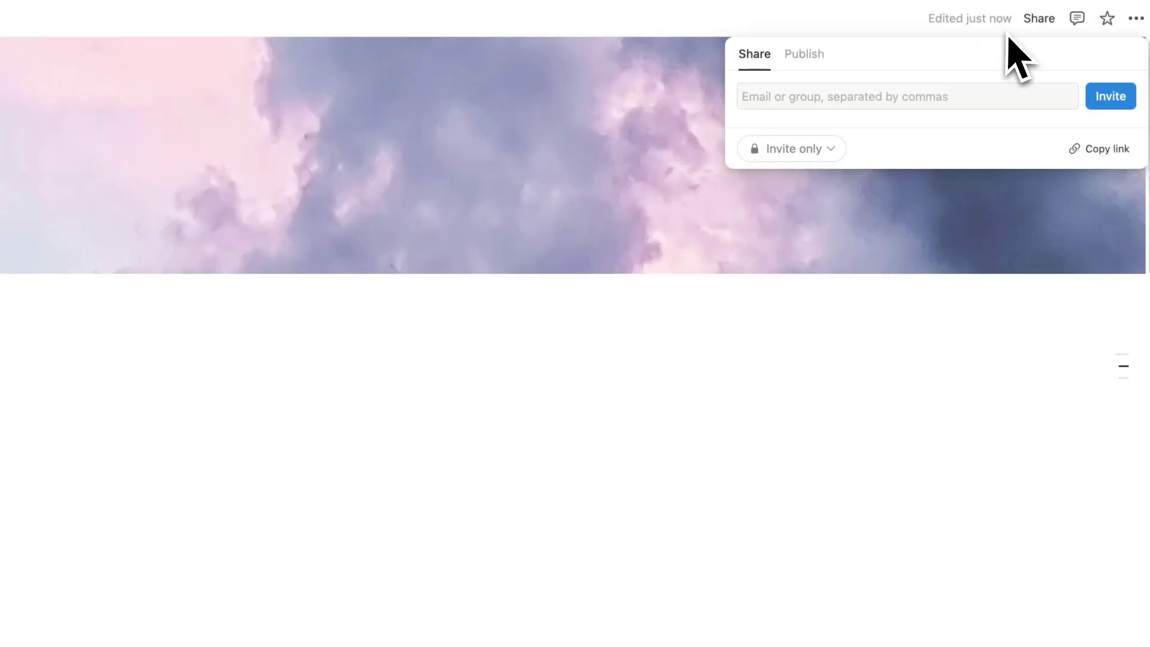
left_click(804, 55)
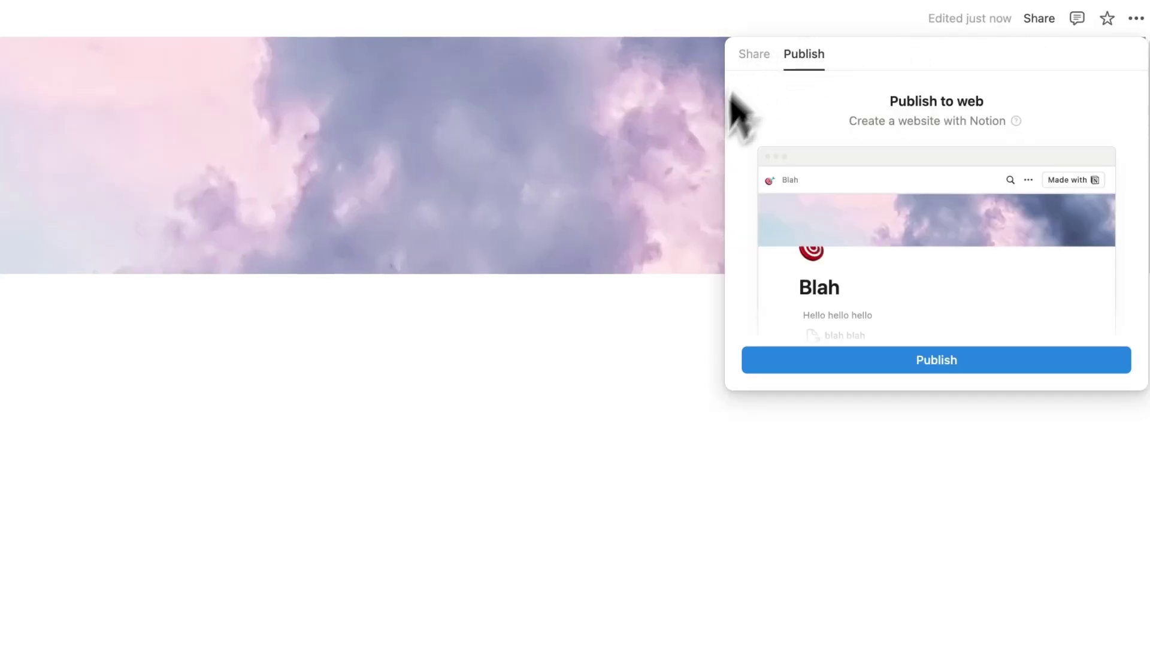